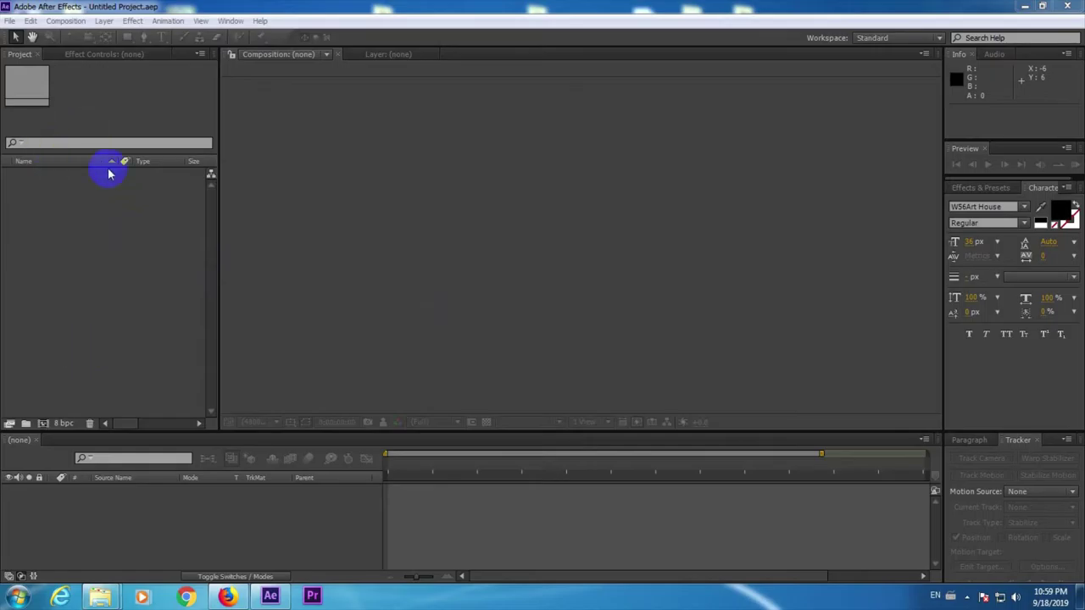
# - Import the clips Fire 1, Fire 2, Move and Smoke into the project as footage
pyautogui.click(62, 226)
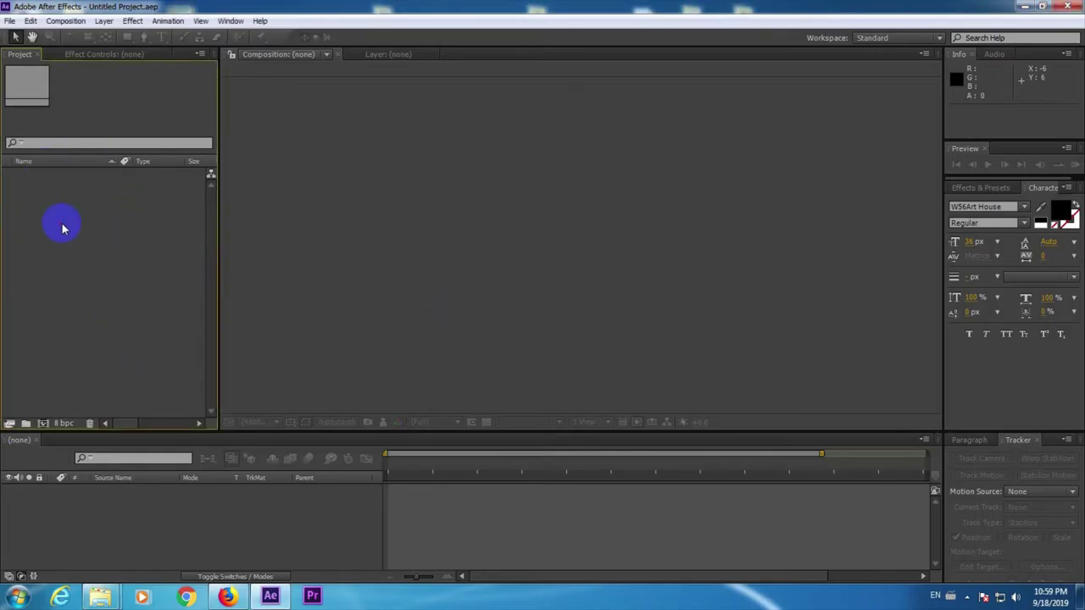
pyautogui.doubleClick(77, 230)
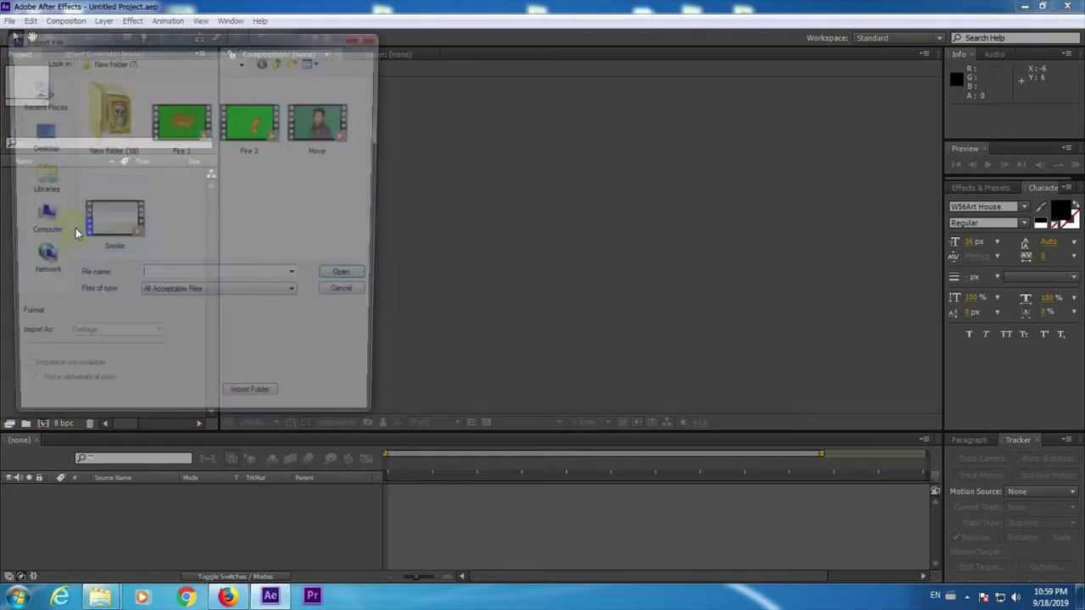
pyautogui.moveTo(178, 183); pyautogui.dragTo(356, 127)
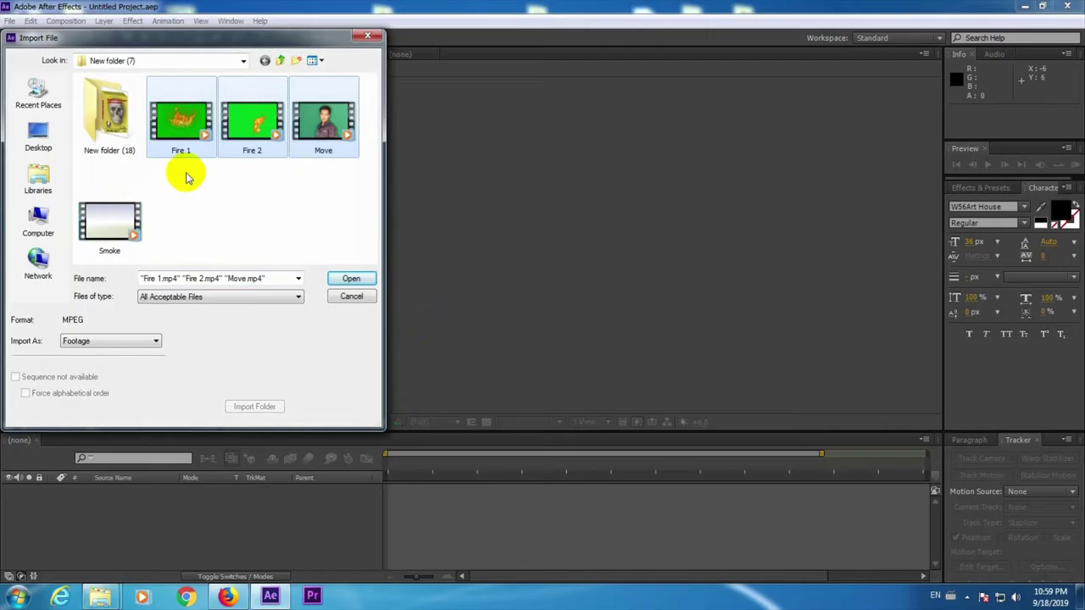
pyautogui.keyDown('ctrl'); pyautogui.click(127, 243); pyautogui.keyUp('ctrl')
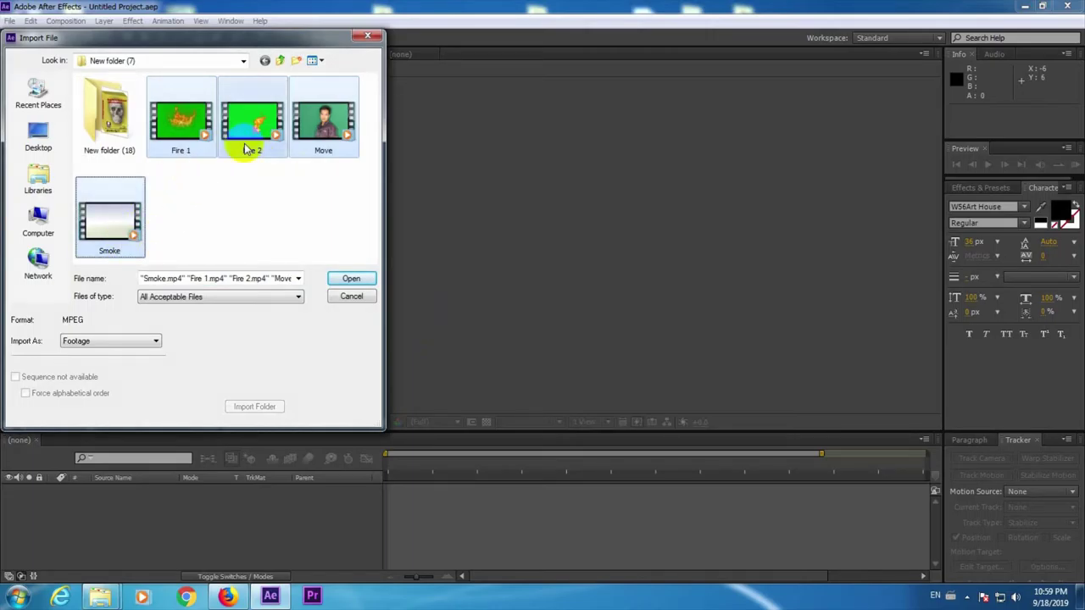
pyautogui.click(349, 278)
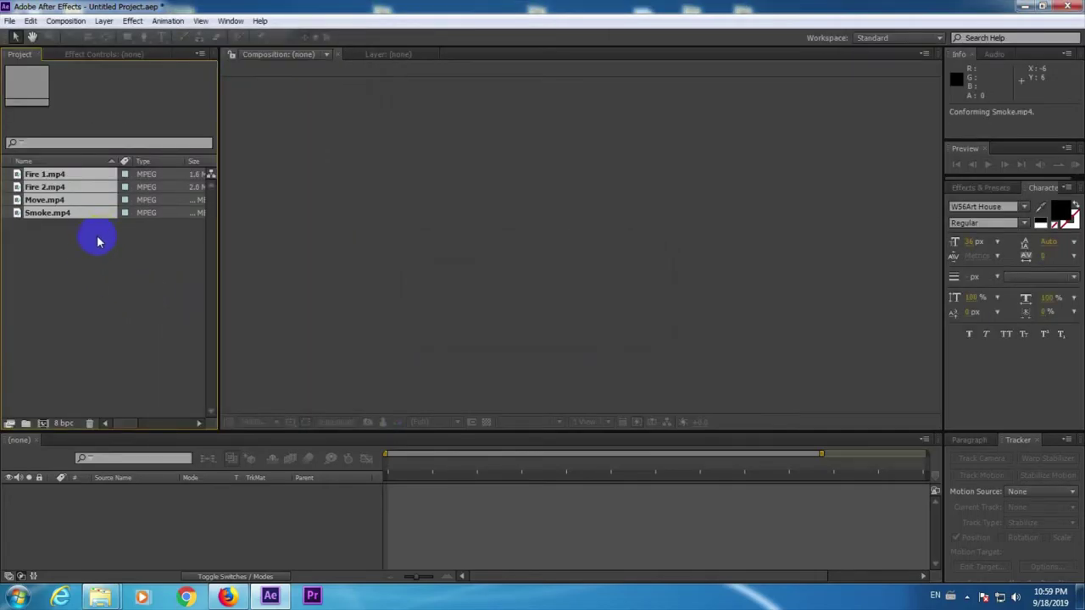
pyautogui.click(82, 246)
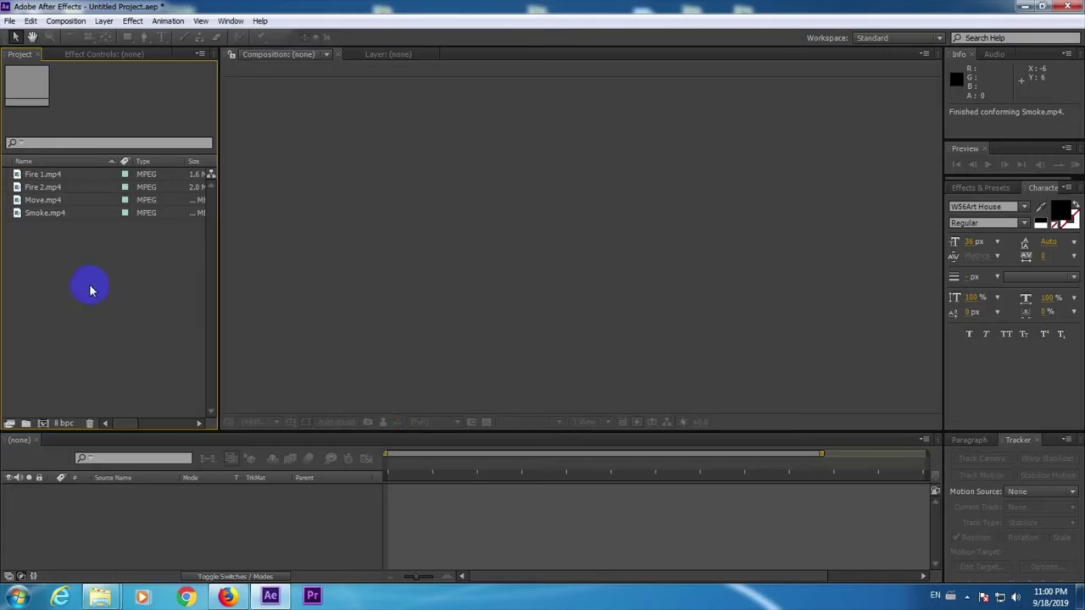
# - Create a composition from Move.mp4, preview it and set the current time to 0:00:01:11
pyautogui.moveTo(48, 200); pyautogui.dragTo(44, 421)
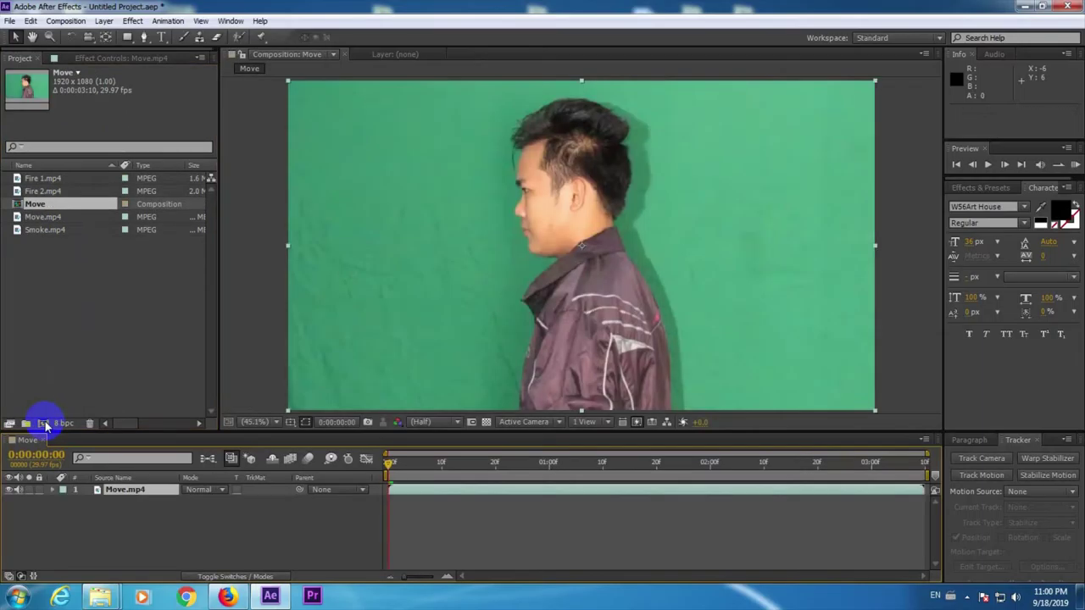
pyautogui.click(1075, 164)
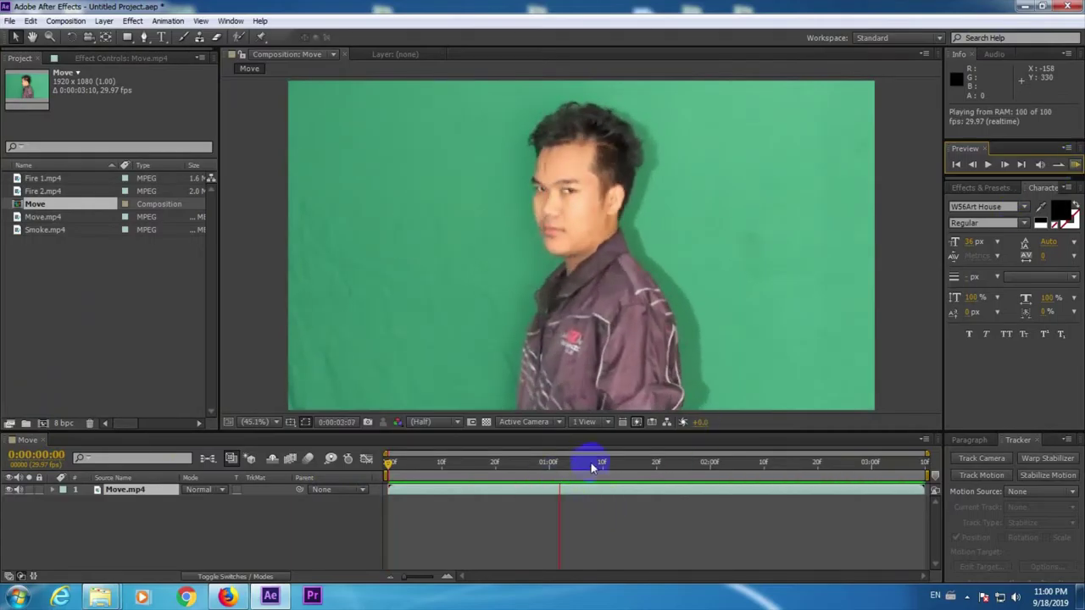
pyautogui.click(622, 463)
pyautogui.moveTo(621, 464); pyautogui.dragTo(608, 464)
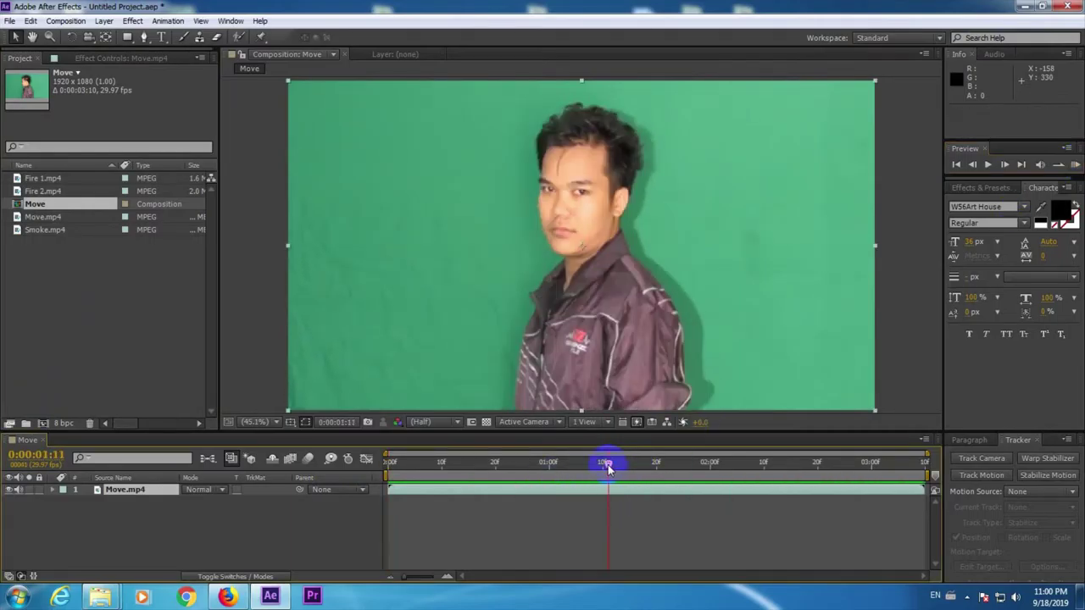
pyautogui.click(351, 500)
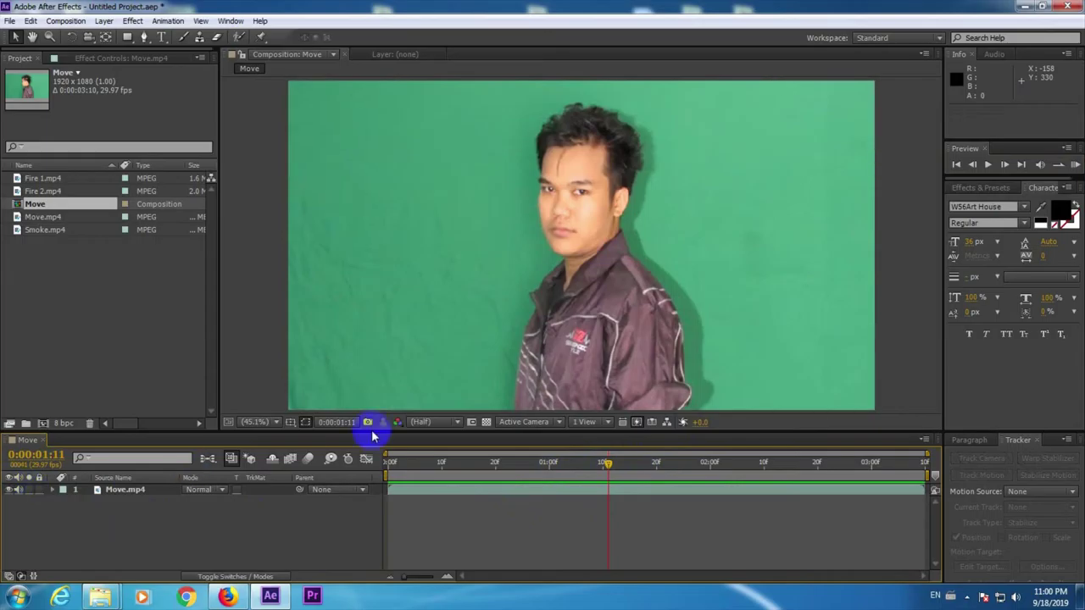
# - Hide the Move.mp4 layer and add a comp-sized black solid named Element 3d
pyautogui.click(10, 497)
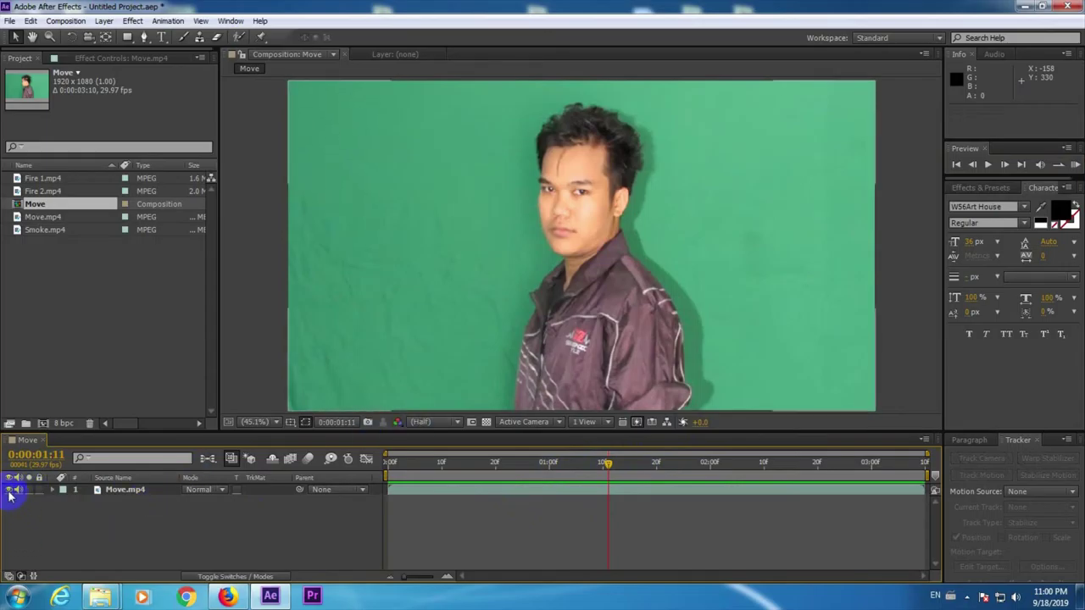
pyautogui.click(9, 491)
pyautogui.rightClick(119, 512)
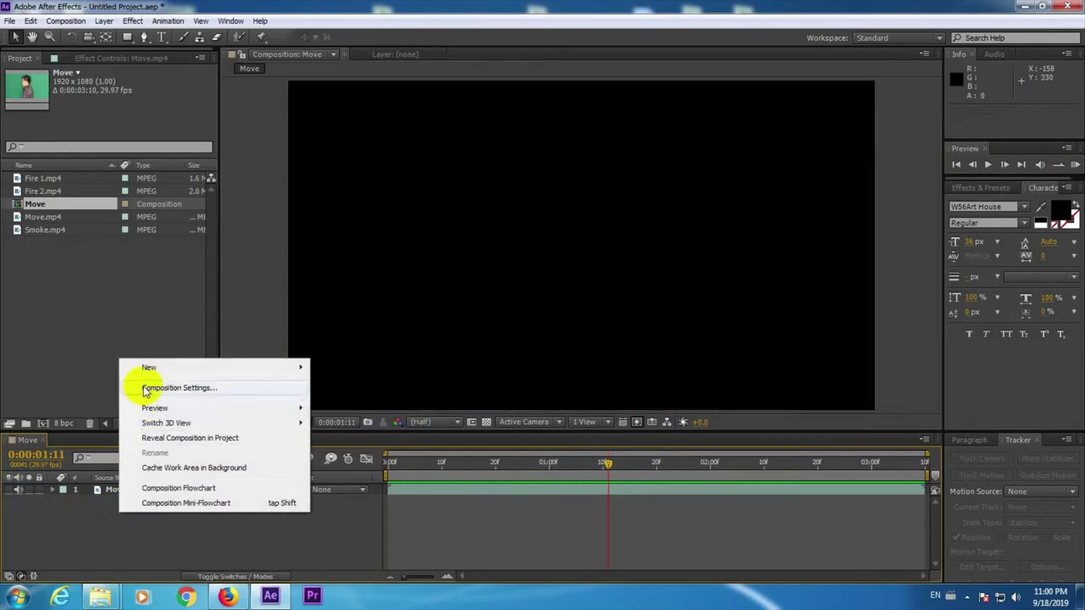
pyautogui.moveTo(148, 364)
pyautogui.click(363, 404)
pyautogui.write('Element 3d')
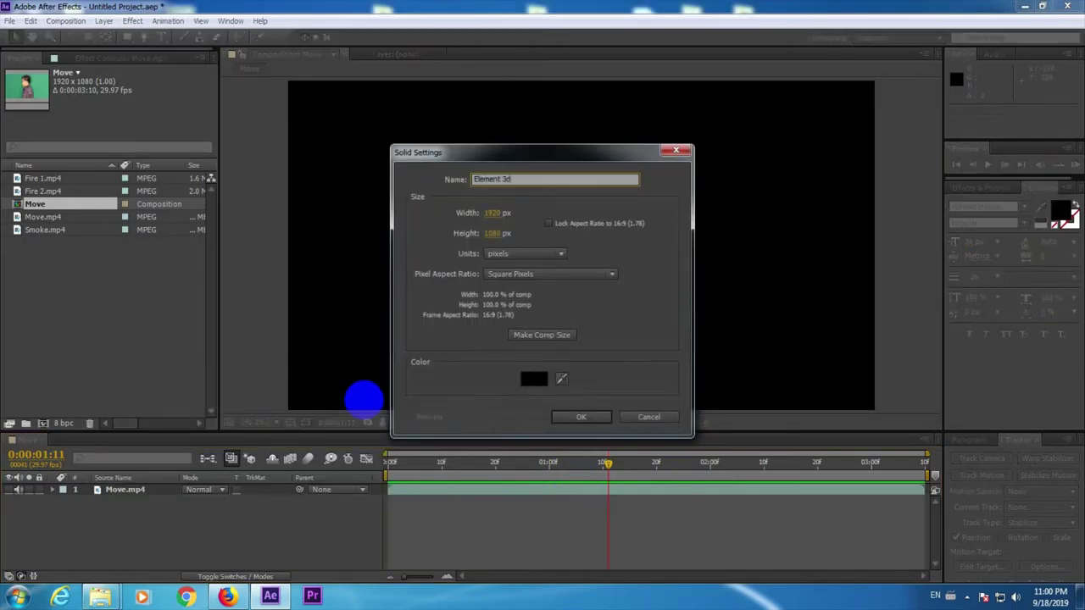
pyautogui.click(581, 416)
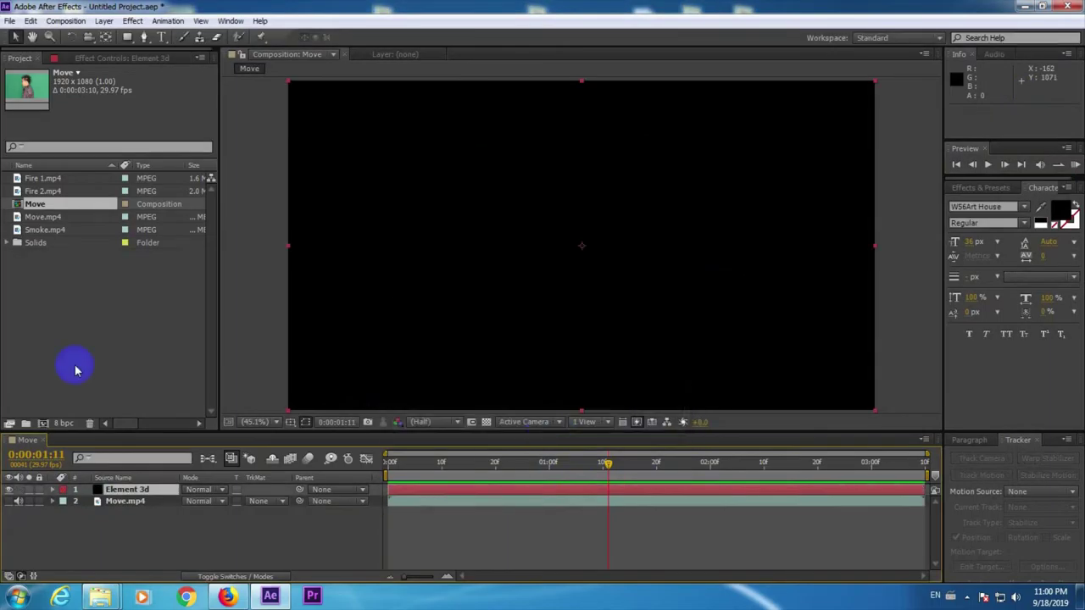
# - Apply the Element effect to the Element 3d solid and open its Scene Setup
pyautogui.click(131, 21)
pyautogui.moveTo(179, 412)
pyautogui.click(358, 415)
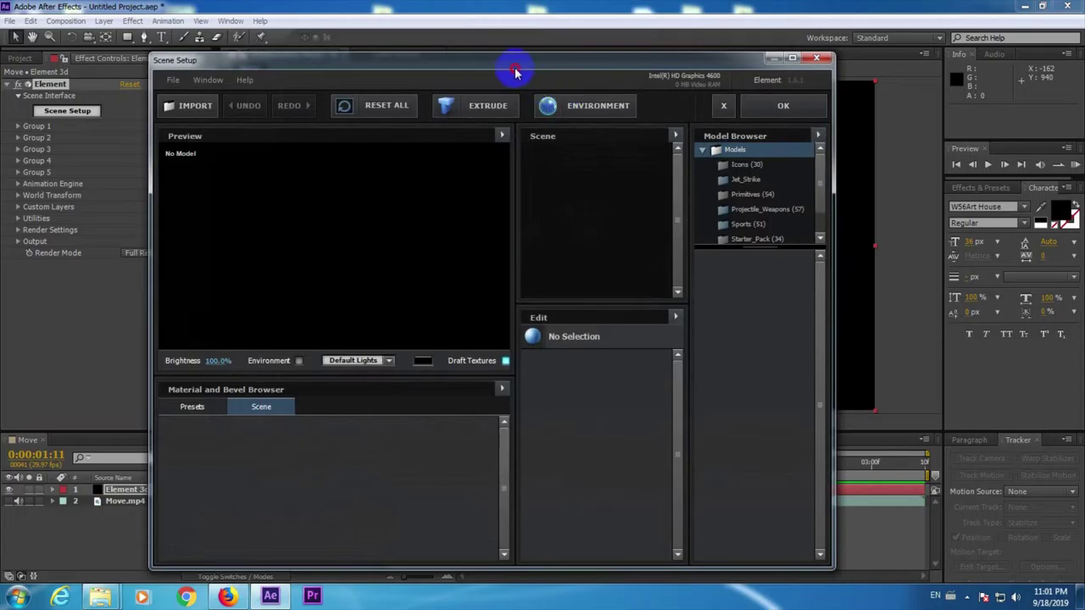
pyautogui.moveTo(514, 68); pyautogui.dragTo(561, 61)
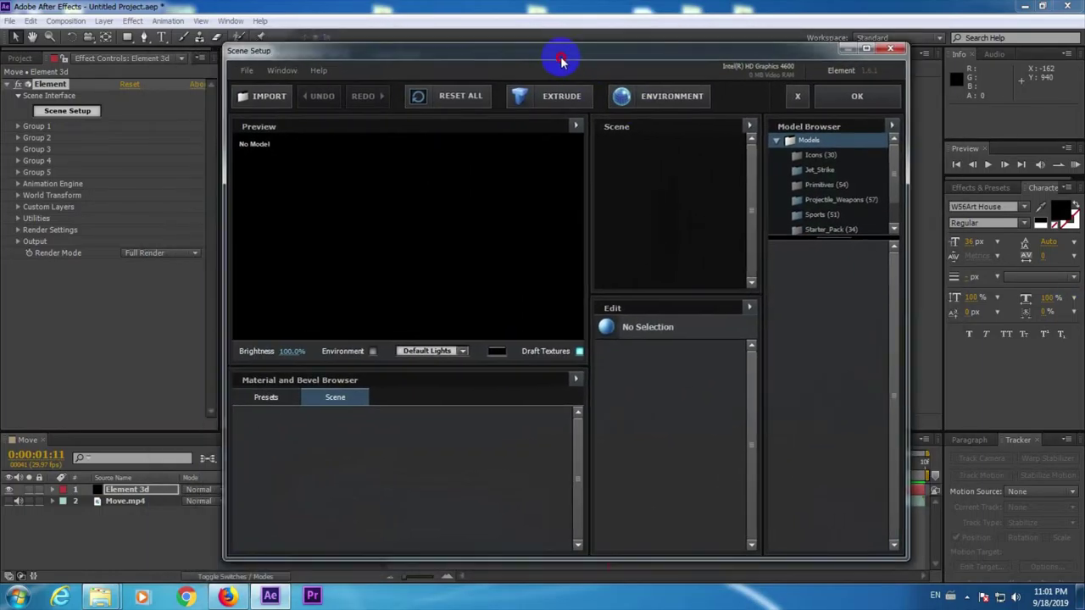
pyautogui.click(821, 163)
pyautogui.moveTo(896, 268)
pyautogui.mouseDown()
pyautogui.moveTo(896, 370)
pyautogui.moveTo(890, 250)
pyautogui.mouseUp()
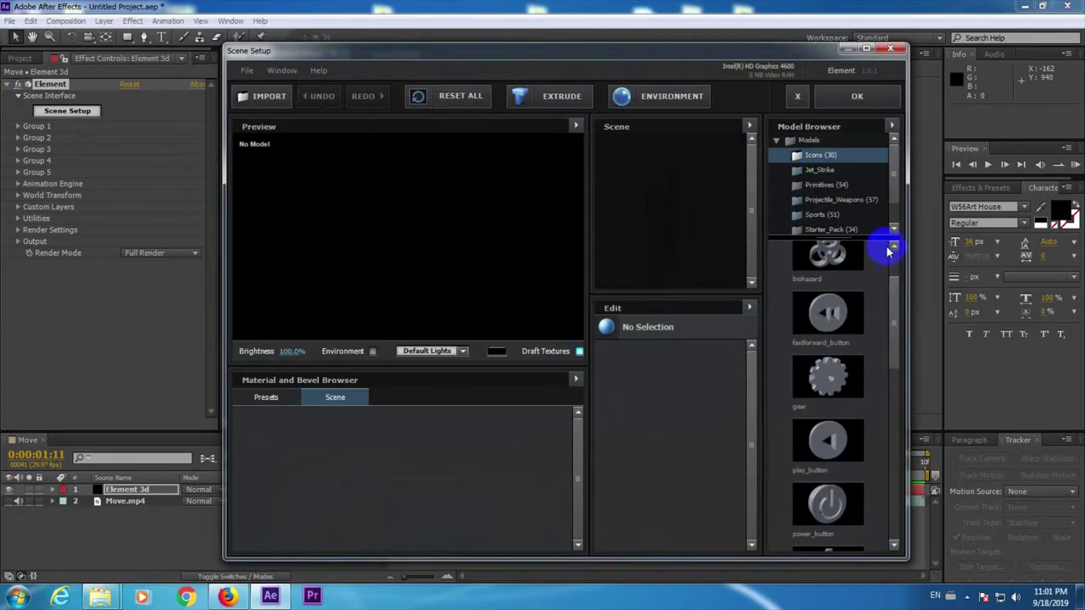
pyautogui.moveTo(891, 165); pyautogui.dragTo(891, 206)
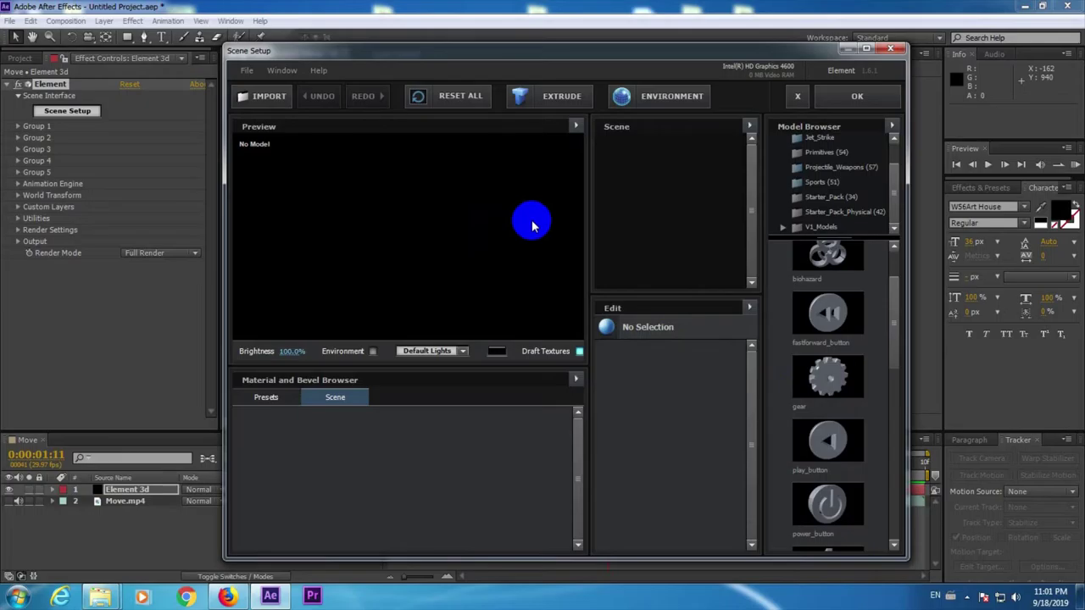
# - Import the Skull.obj model from the Skull Model folder inside New folder (18) and inspect it in the preview
pyautogui.moveTo(358, 48); pyautogui.dragTo(329, 56)
pyautogui.click(229, 106)
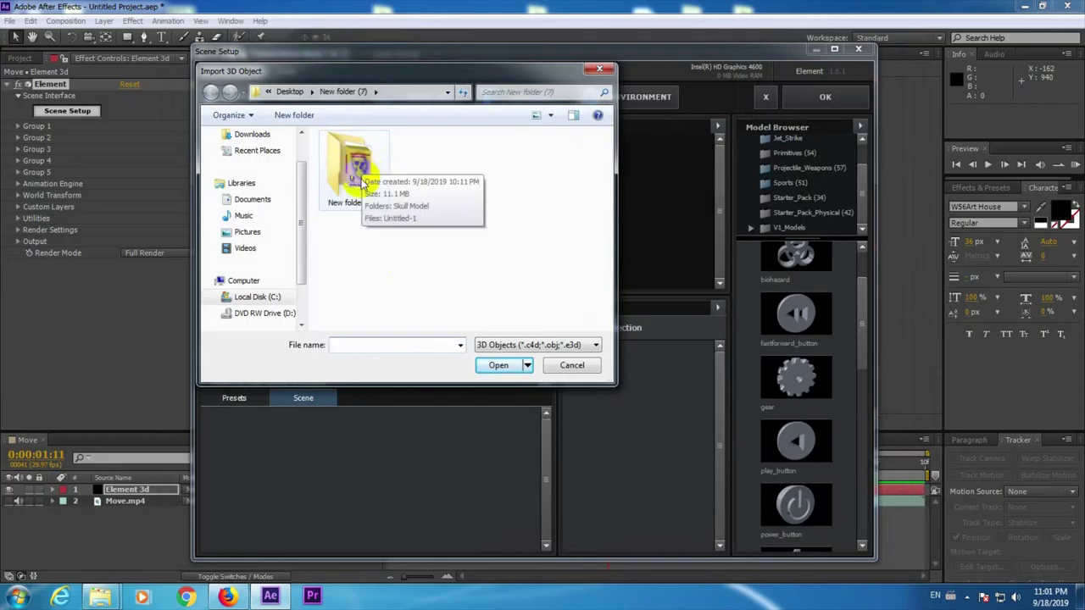
pyautogui.doubleClick(343, 194)
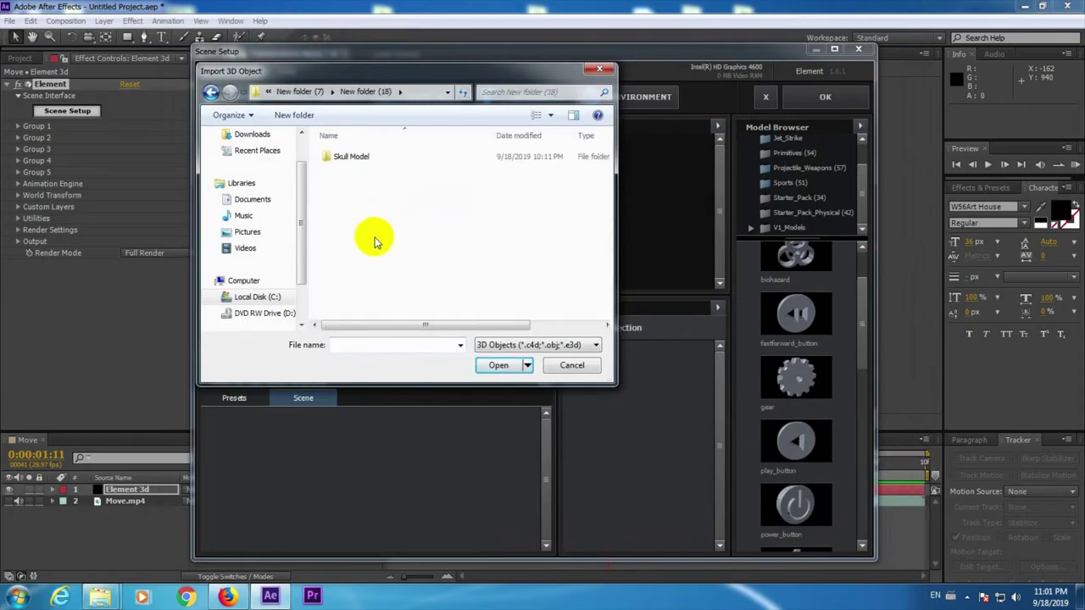
pyautogui.doubleClick(354, 158)
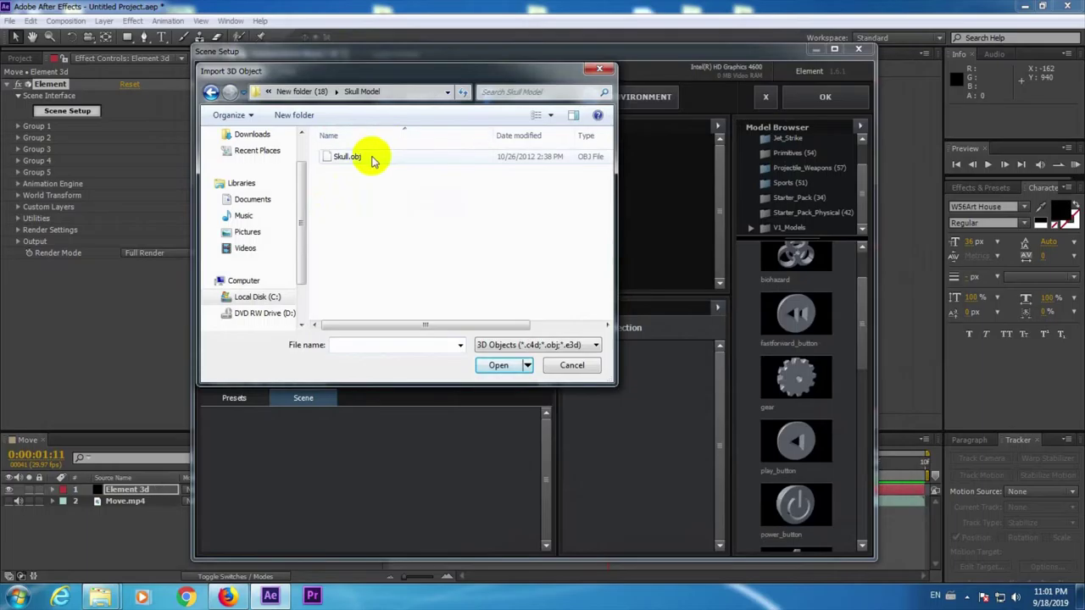
pyautogui.click(372, 159)
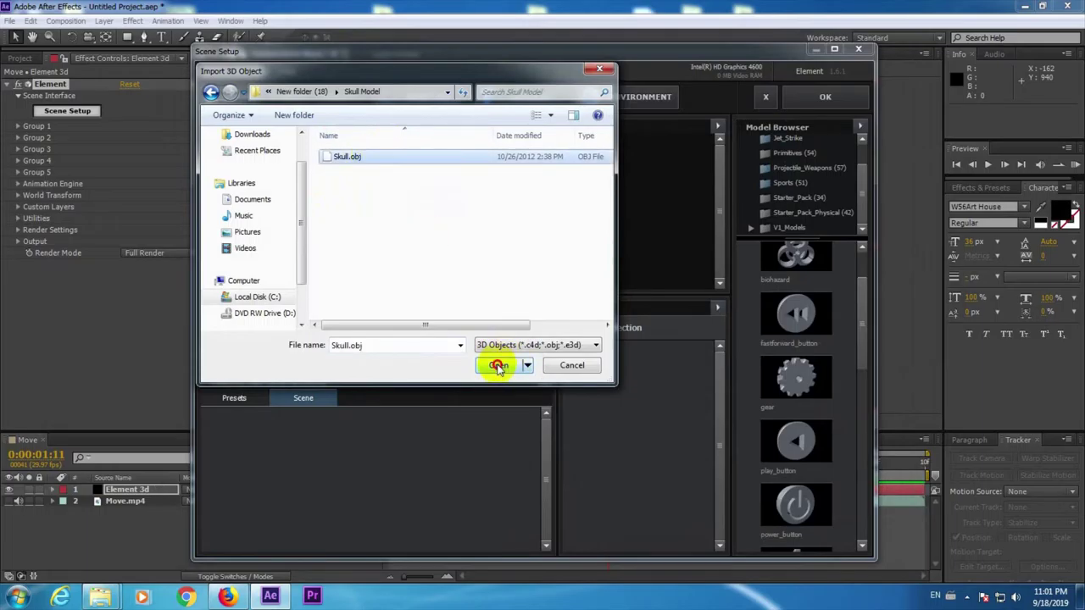
pyautogui.click(498, 366)
pyautogui.moveTo(382, 200); pyautogui.dragTo(395, 246)
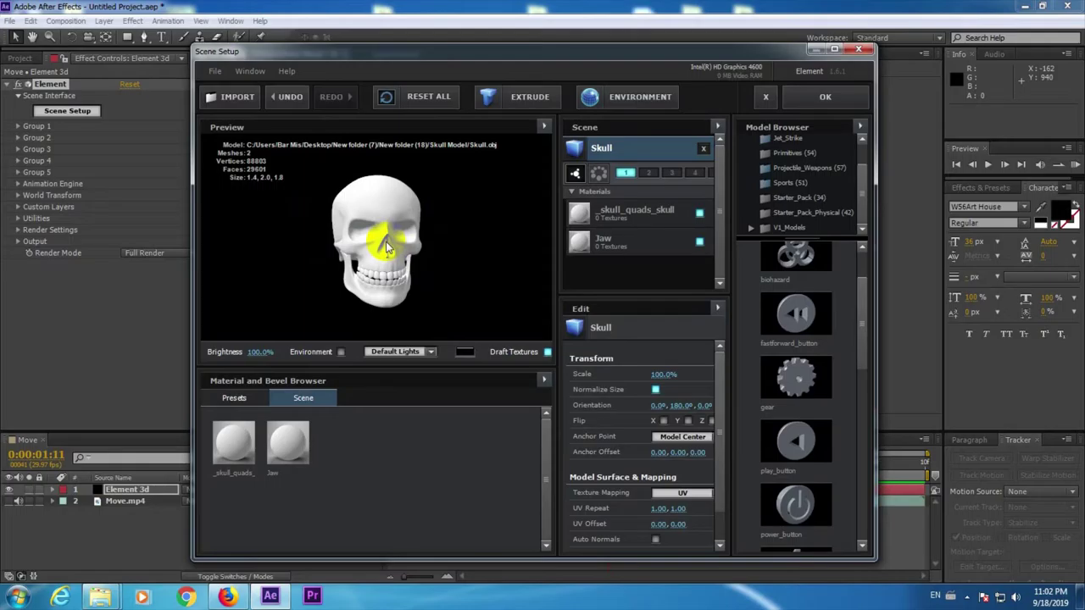
pyautogui.moveTo(386, 245); pyautogui.dragTo(303, 64)
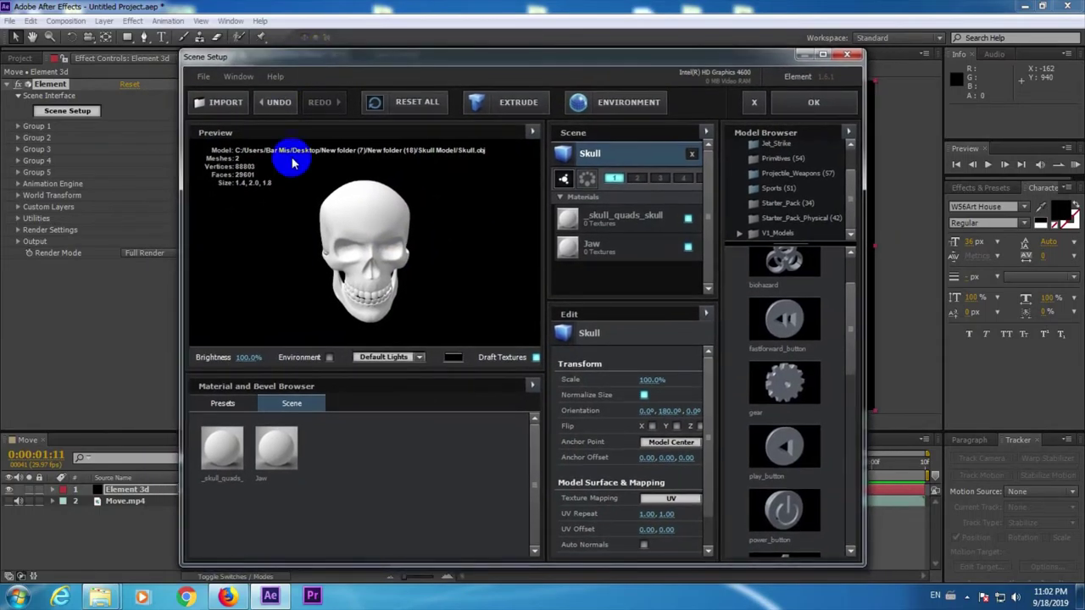
pyautogui.moveTo(392, 188); pyautogui.dragTo(395, 222)
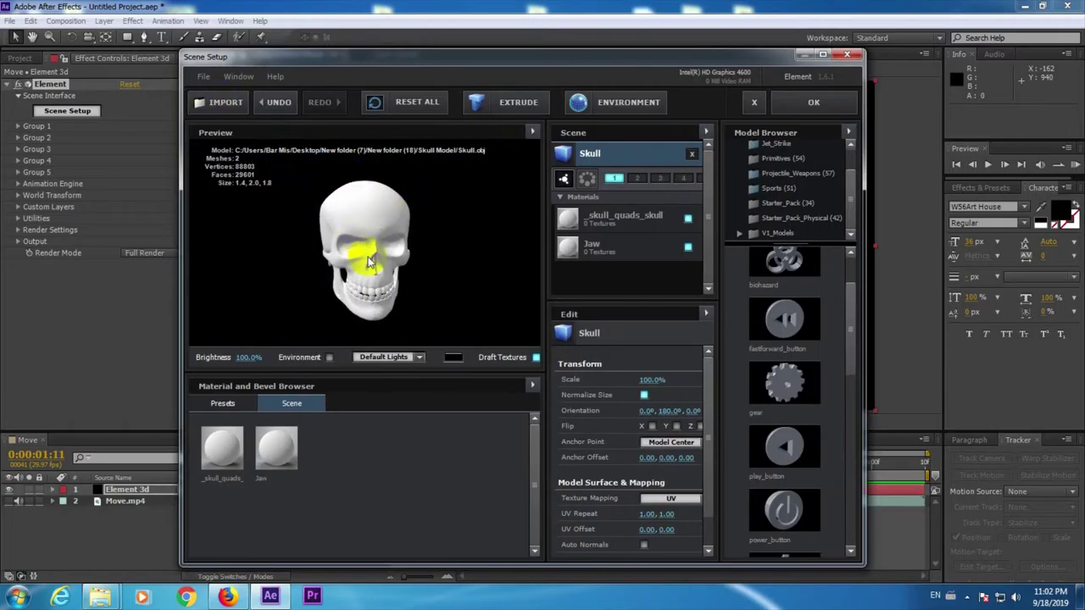
# - Load the skull_diffuse image from the Skull Model folder as the Diffuse texture of the _skull_quads_skull material
pyautogui.click(619, 227)
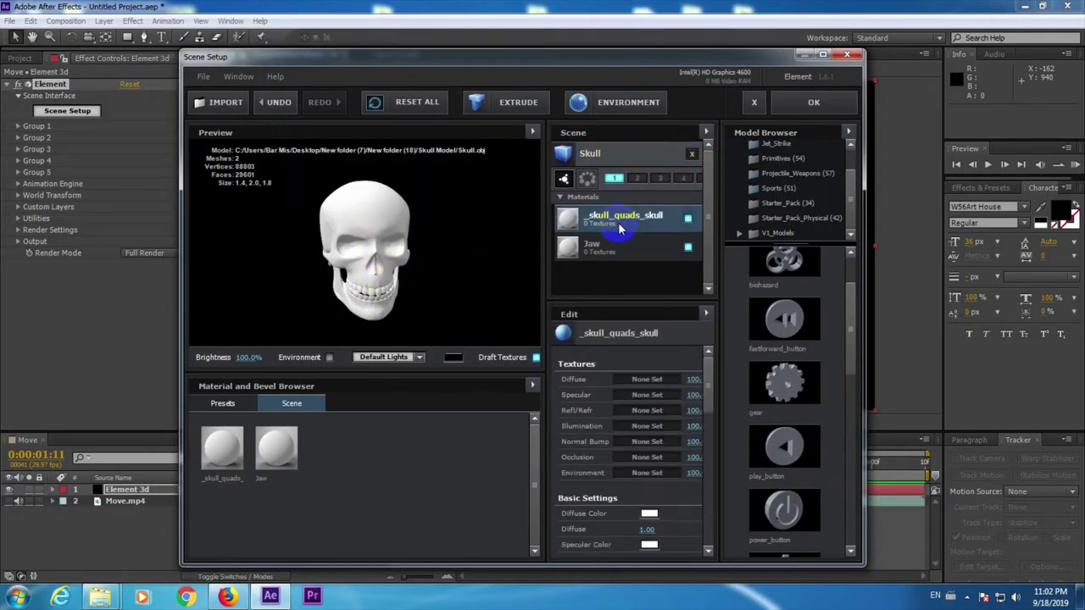
pyautogui.click(223, 405)
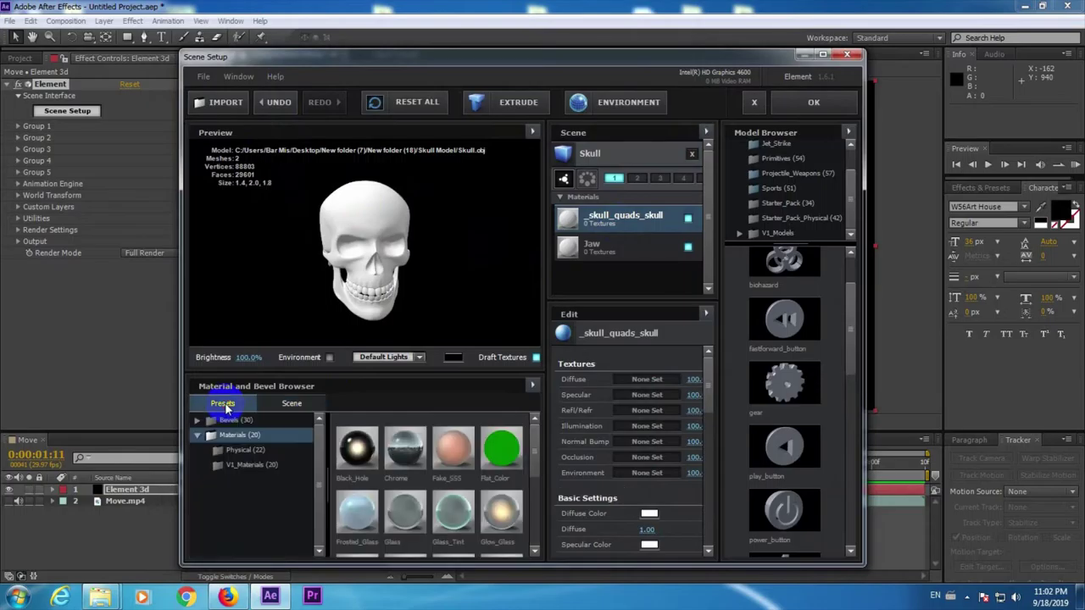
pyautogui.click(647, 218)
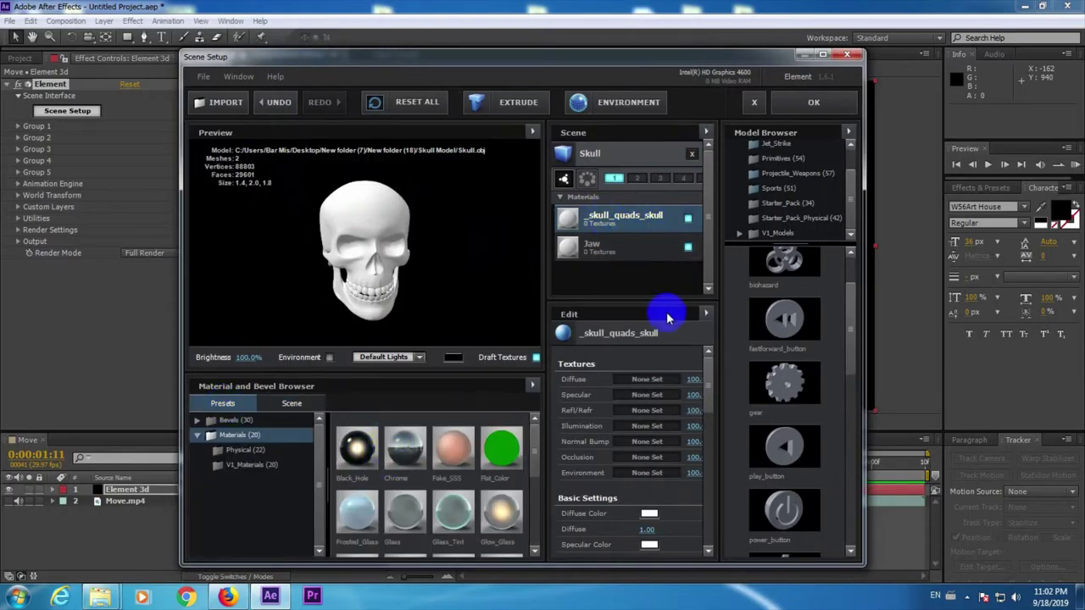
pyautogui.moveTo(706, 379); pyautogui.dragTo(704, 348)
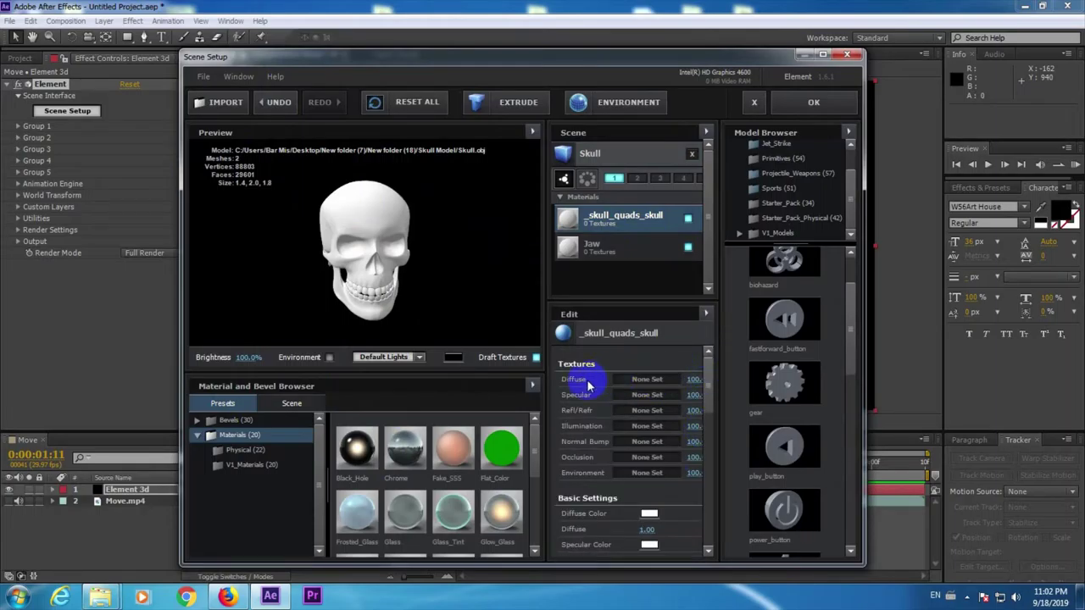
pyautogui.click(630, 382)
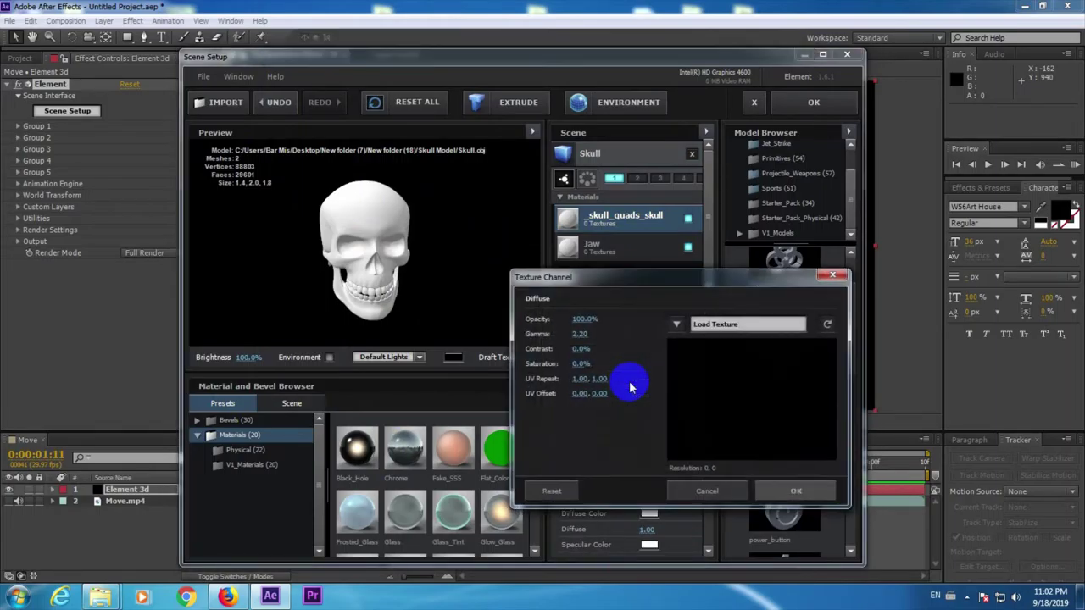
pyautogui.click(714, 327)
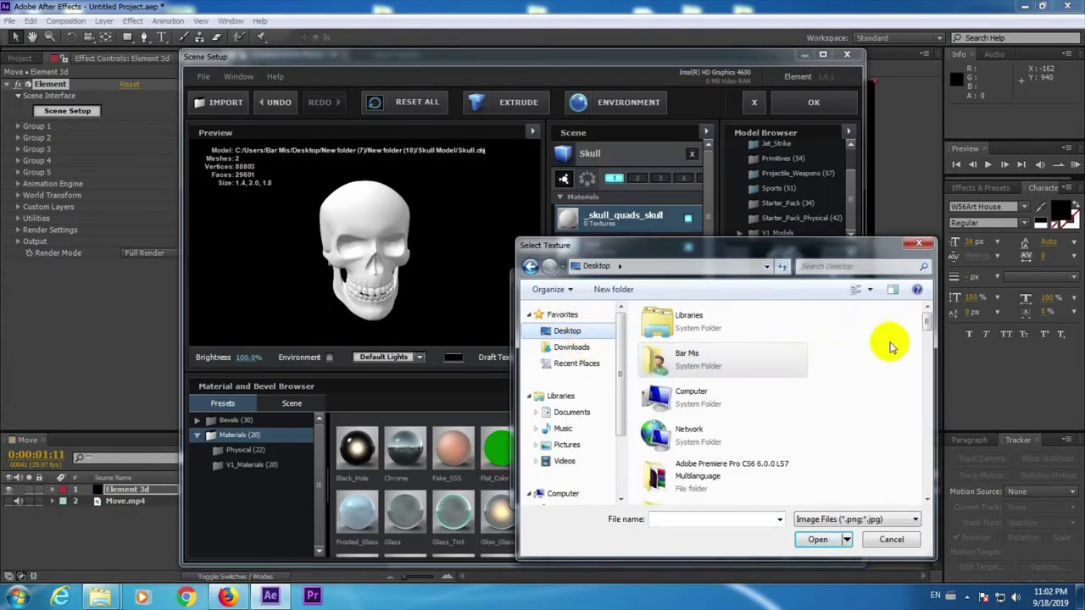
pyautogui.moveTo(926, 322); pyautogui.dragTo(879, 382)
pyautogui.doubleClick(754, 359)
pyautogui.doubleClick(657, 339)
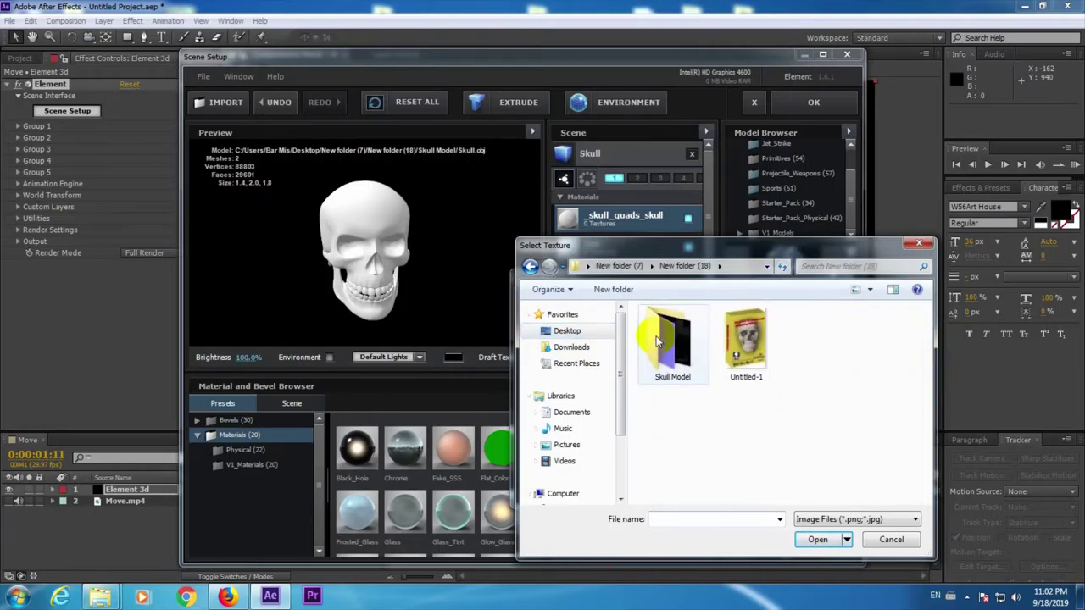
pyautogui.doubleClick(657, 338)
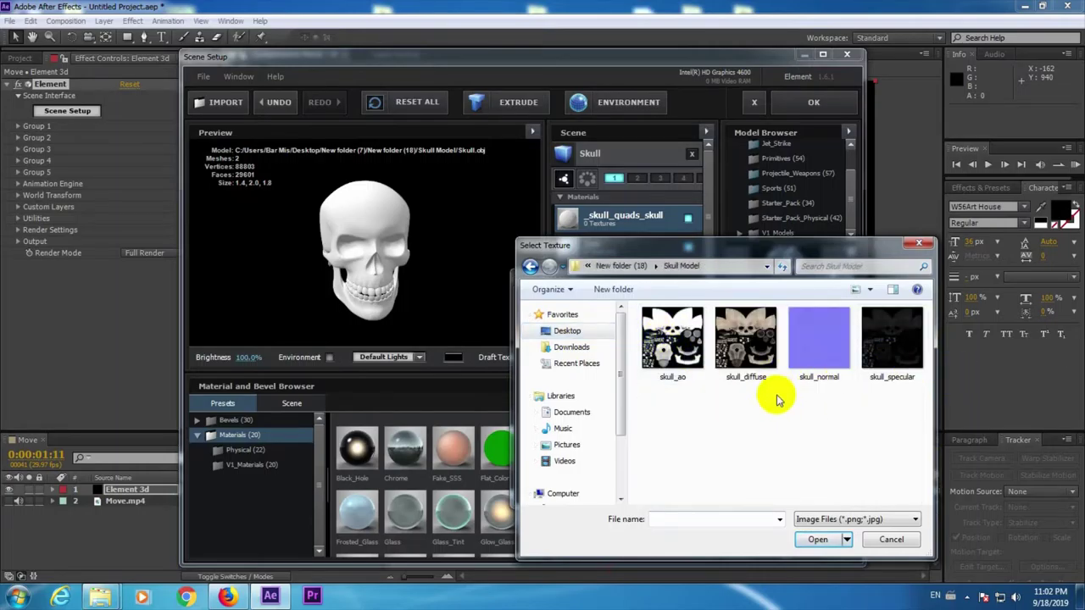
pyautogui.click(736, 356)
pyautogui.click(811, 540)
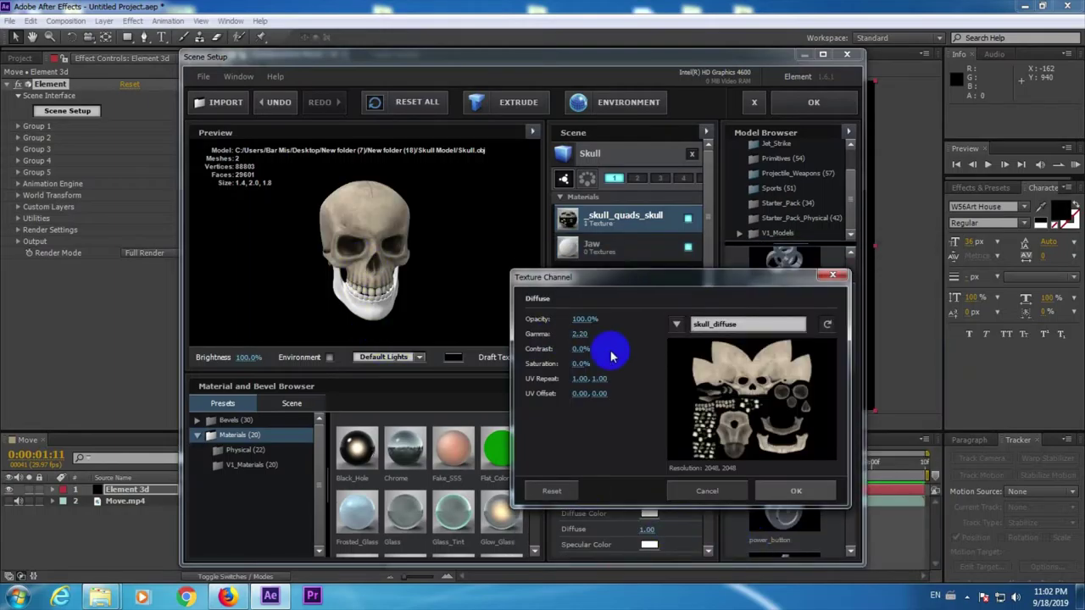
pyautogui.click(794, 491)
pyautogui.moveTo(266, 241); pyautogui.dragTo(323, 261)
# - Load the skull_diffuse image from the Skull Model folder as the Diffuse texture of the Jaw material
pyautogui.click(586, 264)
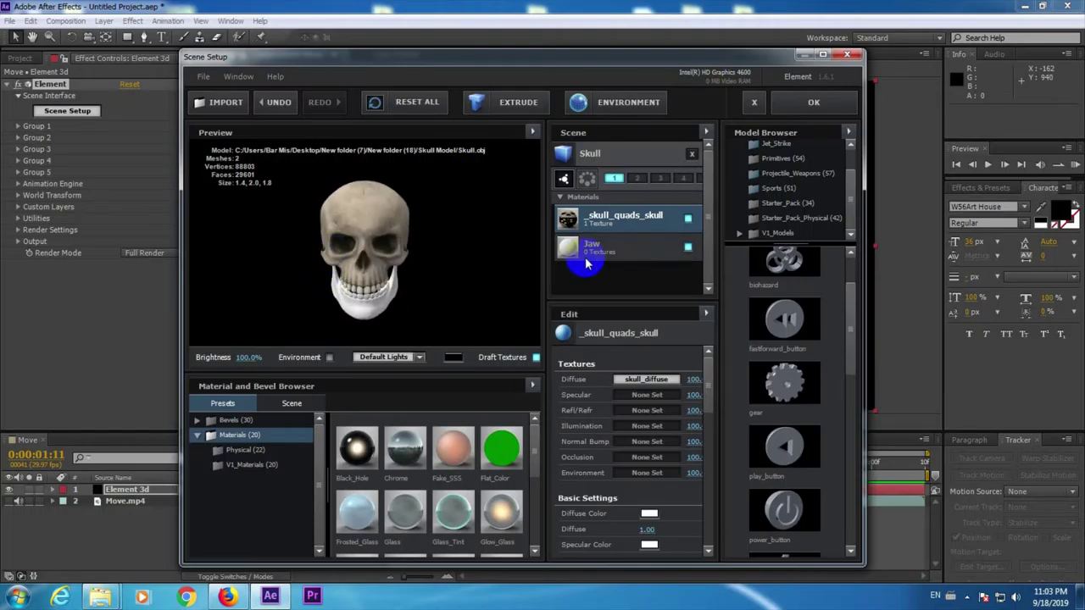
pyautogui.click(646, 380)
pyautogui.click(721, 332)
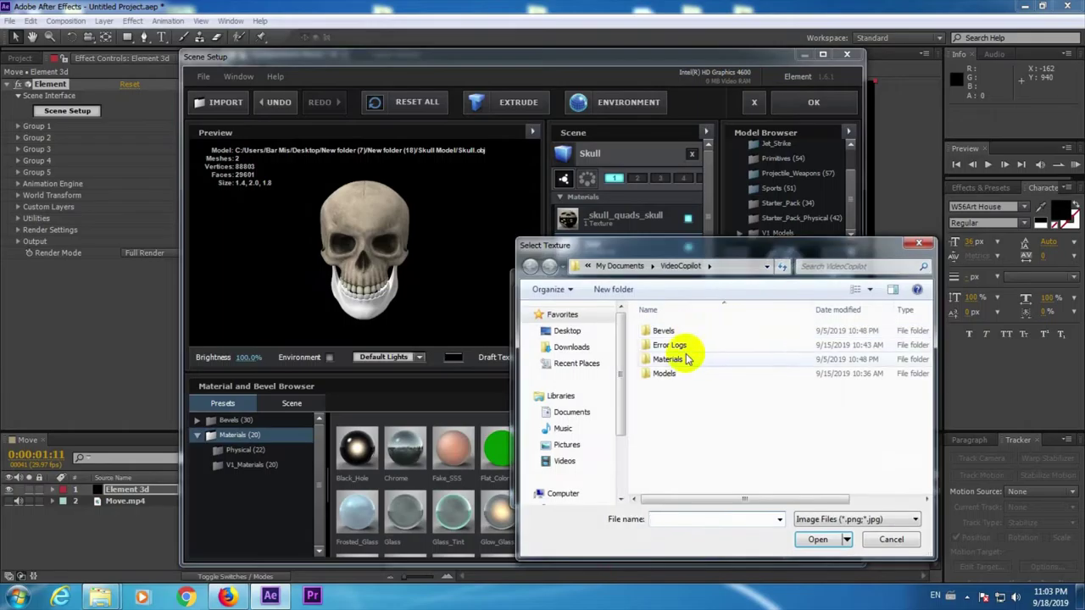
pyautogui.click(564, 332)
pyautogui.moveTo(923, 314); pyautogui.dragTo(922, 371)
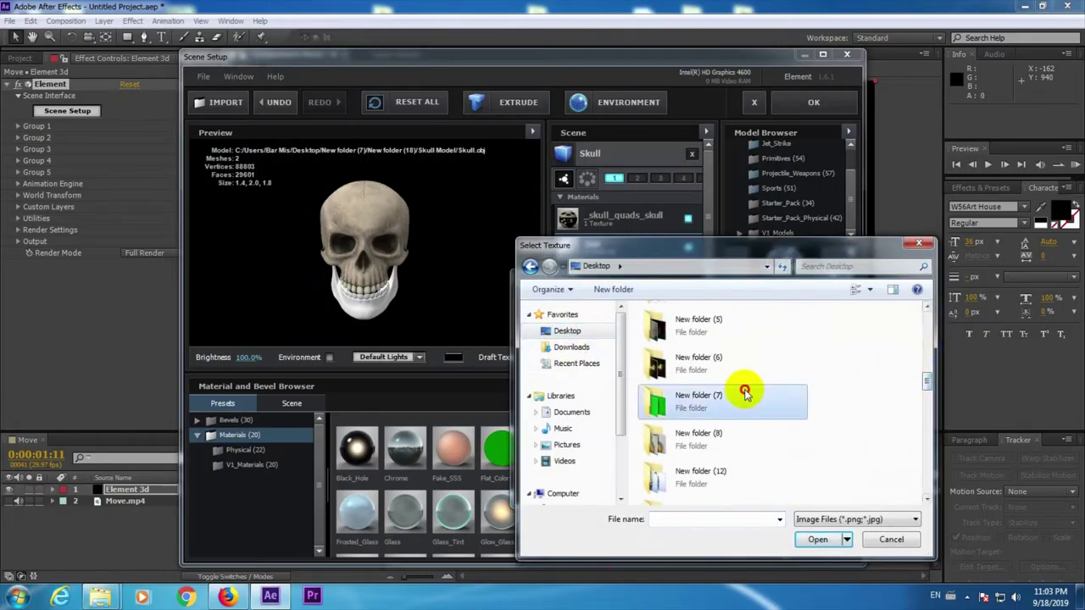
pyautogui.doubleClick(743, 393)
pyautogui.doubleClick(695, 348)
pyautogui.doubleClick(678, 343)
pyautogui.doubleClick(735, 343)
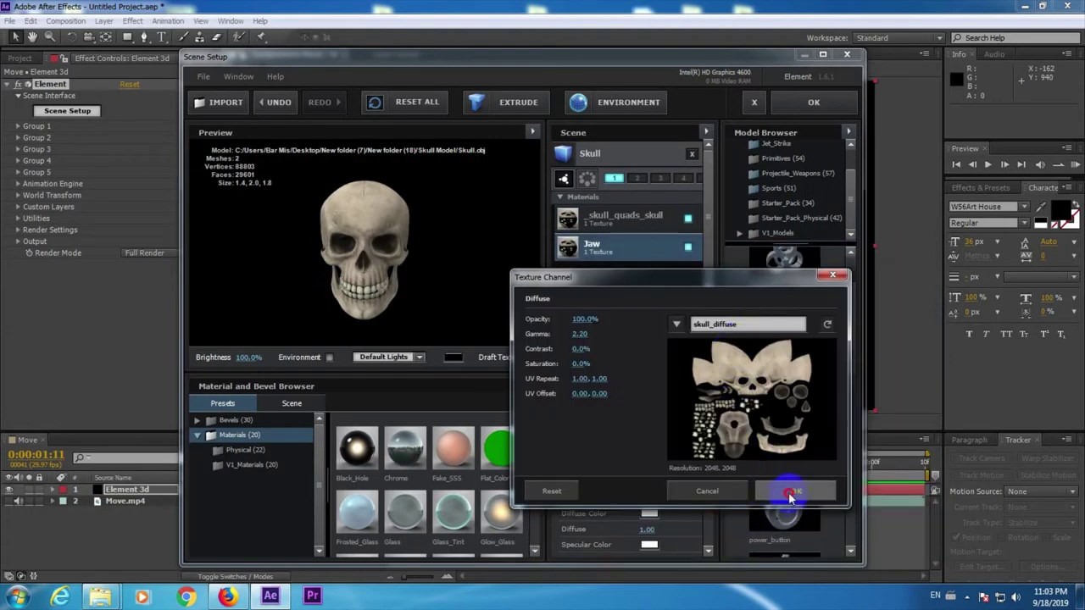
pyautogui.click(788, 496)
# - Rotate the textured skull in the preview to check its jaw and teeth, and apply the scene to the composition
pyautogui.moveTo(345, 309); pyautogui.dragTo(350, 282)
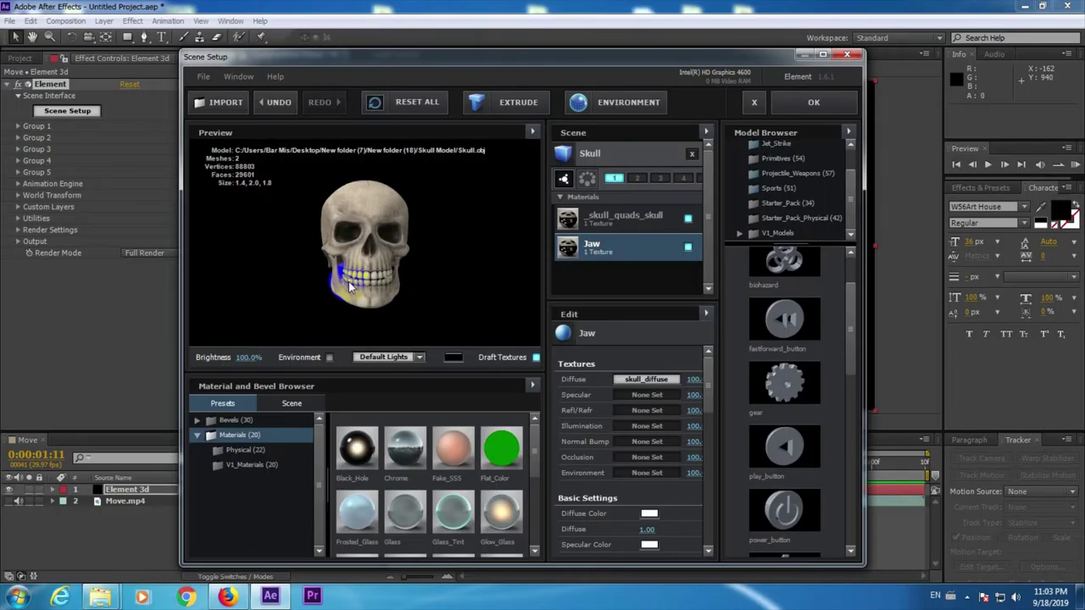
pyautogui.moveTo(349, 281); pyautogui.dragTo(375, 285)
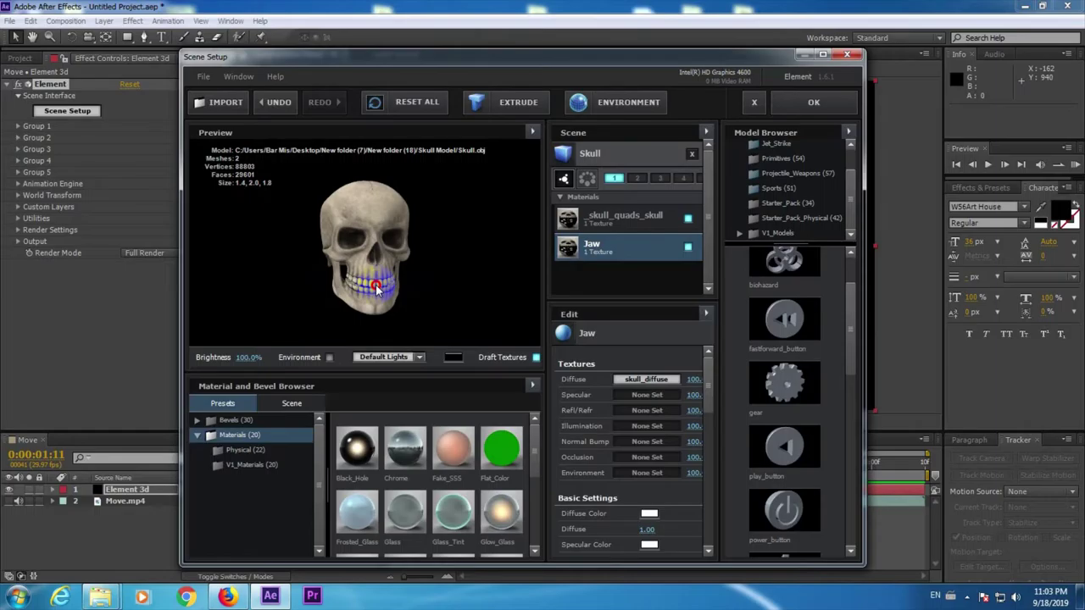
pyautogui.moveTo(376, 284)
pyautogui.mouseDown()
pyautogui.moveTo(458, 288)
pyautogui.moveTo(377, 293)
pyautogui.moveTo(324, 261)
pyautogui.moveTo(385, 286)
pyautogui.mouseUp()
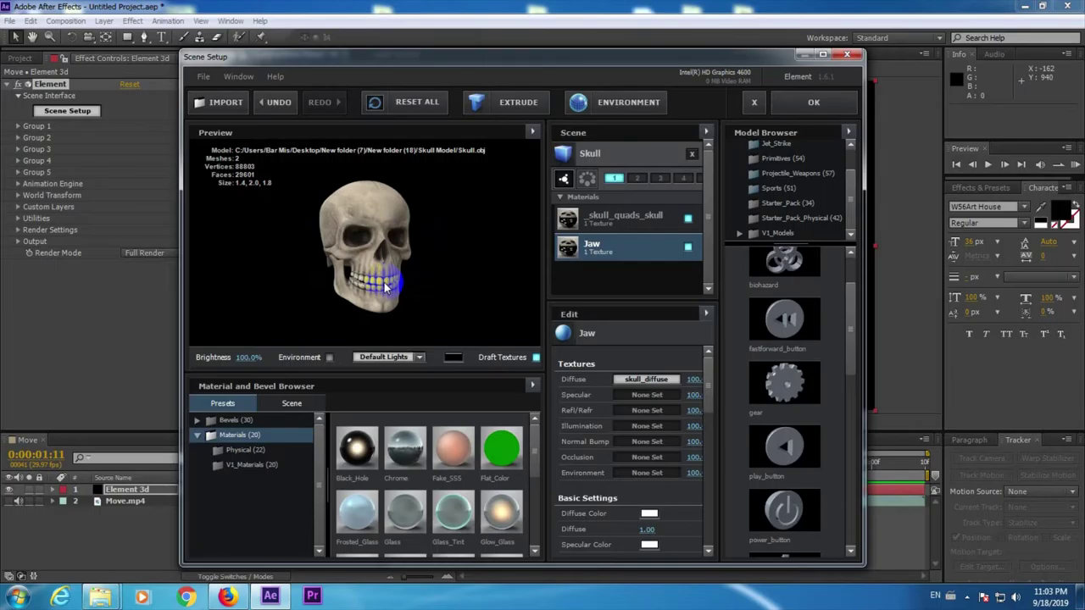
pyautogui.moveTo(384, 282); pyautogui.dragTo(418, 271)
pyautogui.click(802, 117)
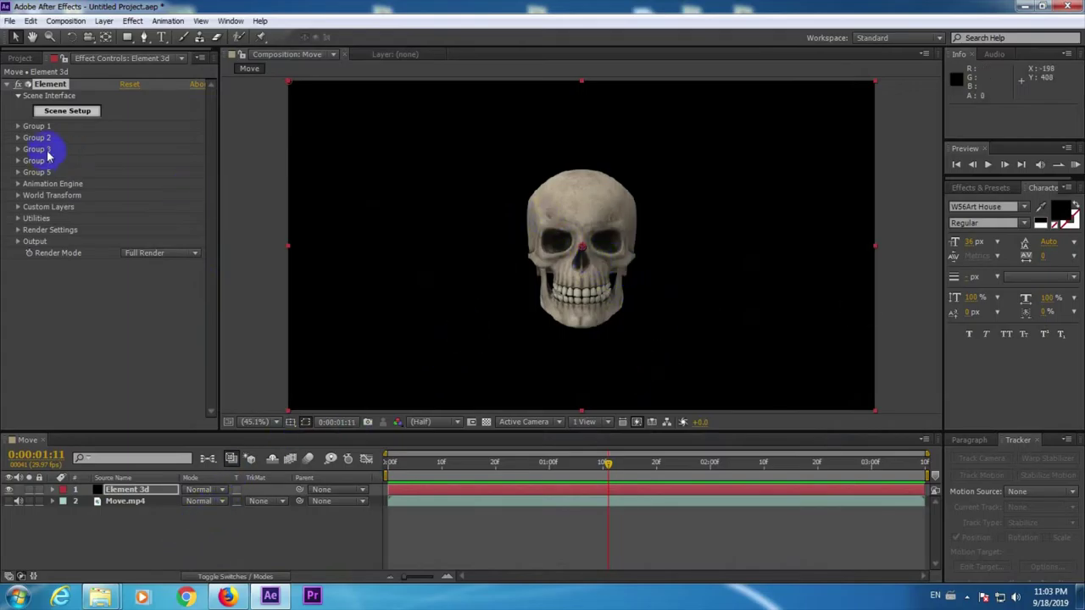
# - Expand Group 1's Particle Replicator and Rotation settings, set Position XY to 973, 540, and try out the X Rotation
pyautogui.click(18, 126)
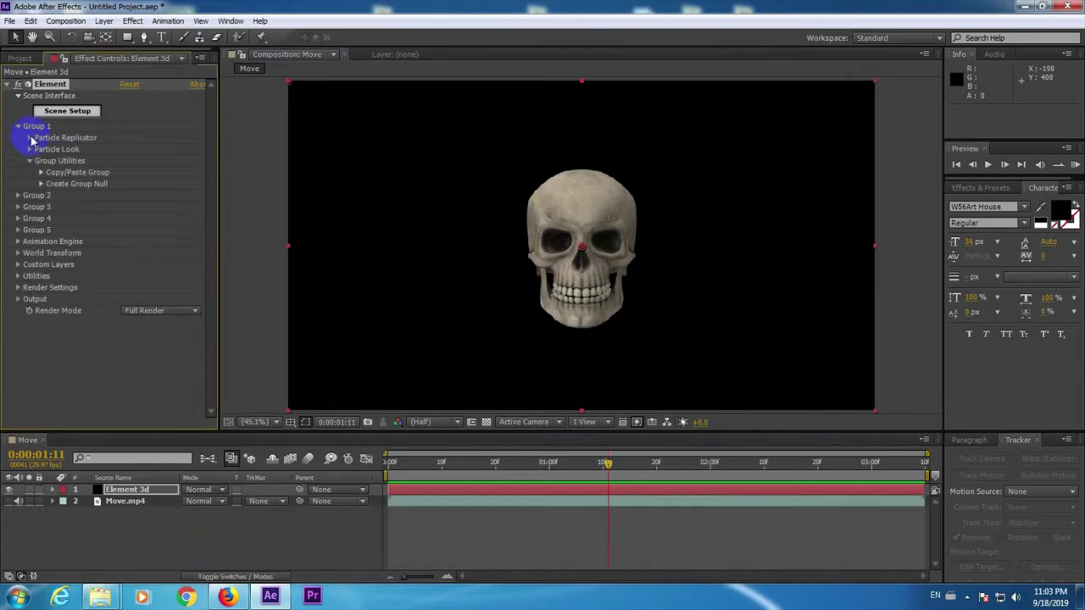
pyautogui.click(30, 138)
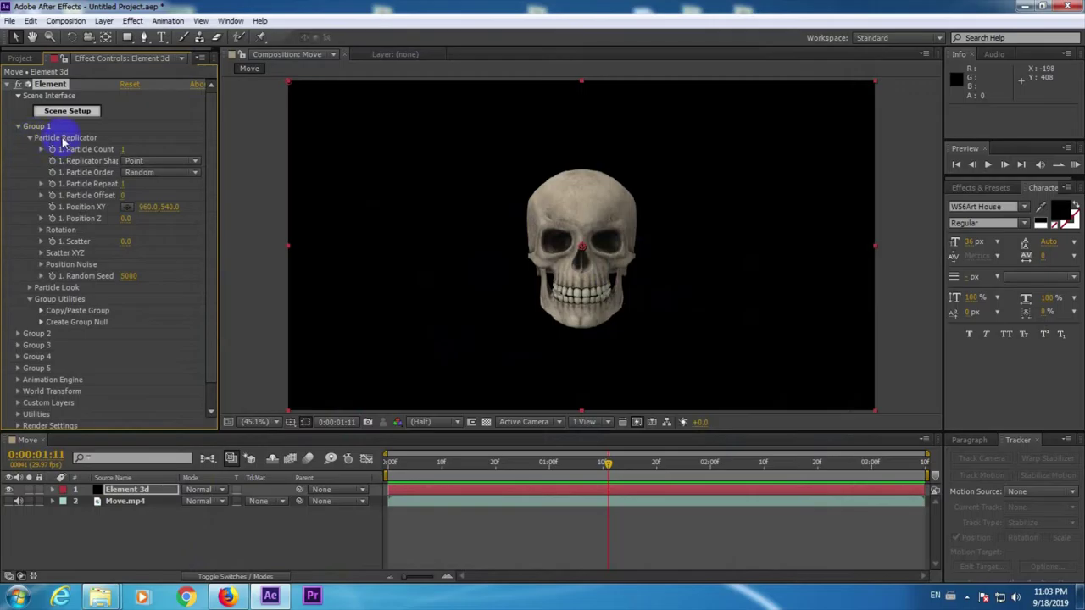
pyautogui.moveTo(155, 215)
pyautogui.mouseDown()
pyautogui.moveTo(198, 207)
pyautogui.moveTo(166, 213)
pyautogui.mouseUp()
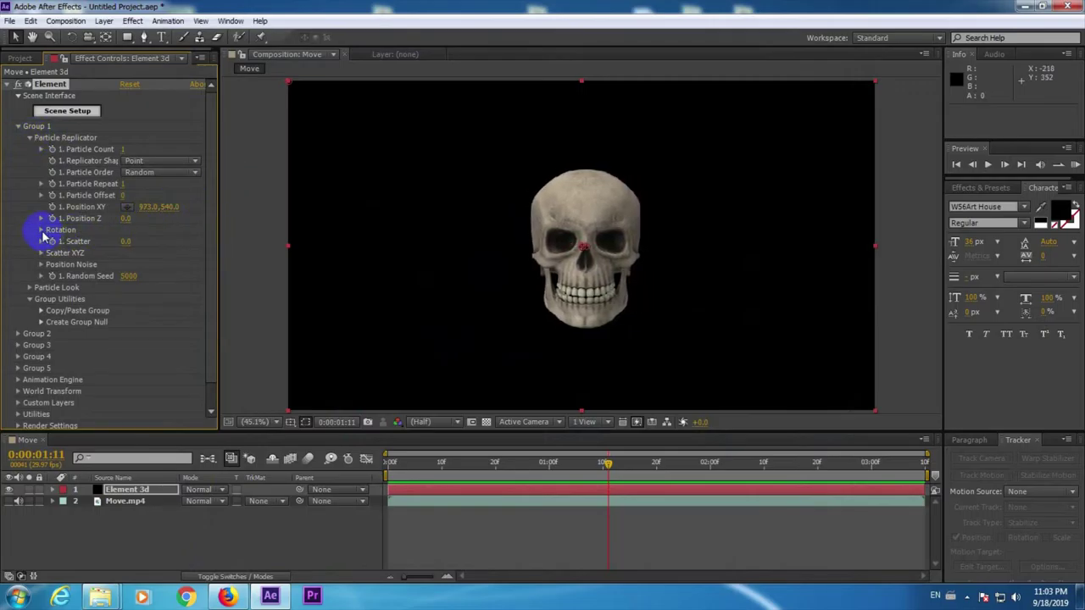
pyautogui.click(40, 230)
pyautogui.moveTo(142, 243)
pyautogui.mouseDown()
pyautogui.moveTo(181, 246)
pyautogui.moveTo(141, 245)
pyautogui.mouseUp()
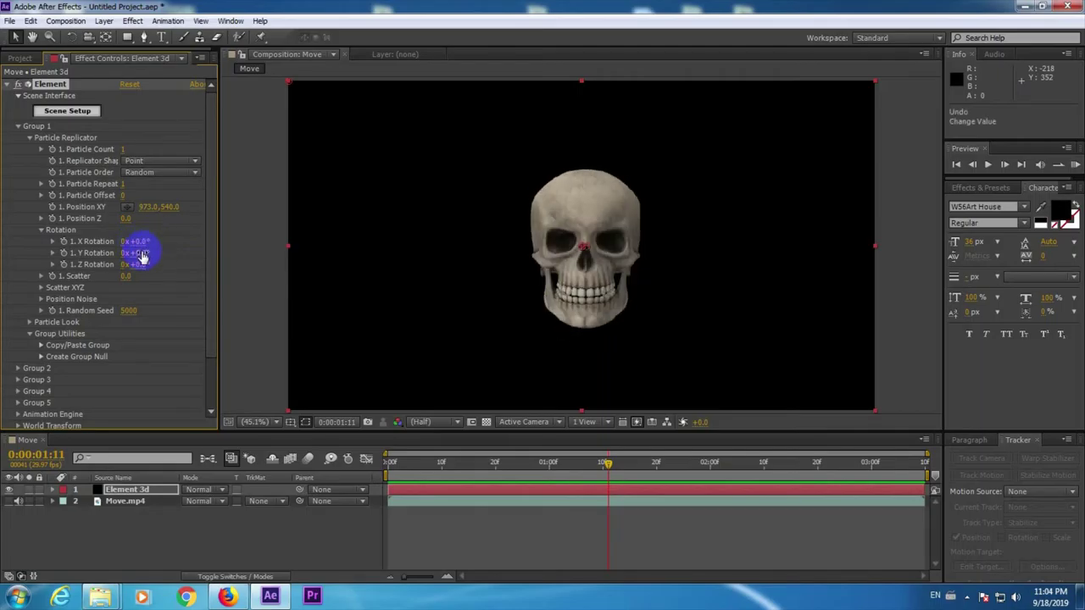
# - Set the skull's Y Rotation to 7°, Position Z to 670 and Position XY to 1044, 440
pyautogui.moveTo(201, 251); pyautogui.dragTo(230, 254)
pyautogui.moveTo(167, 263)
pyautogui.mouseDown()
pyautogui.moveTo(279, 271)
pyautogui.moveTo(174, 281)
pyautogui.mouseUp()
pyautogui.moveTo(125, 218); pyautogui.dragTo(181, 236)
pyautogui.moveTo(133, 206); pyautogui.dragTo(138, 179)
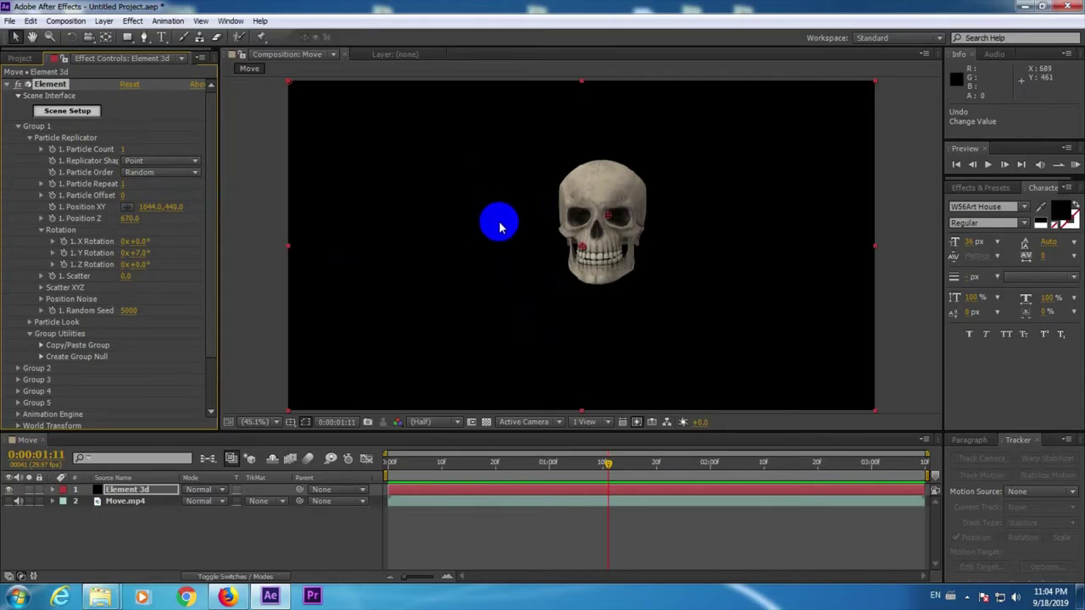
# - Show the Move.mp4 layer and place the skull over the man's head with Position XY 952, 319 and Position Z 150
pyautogui.click(9, 501)
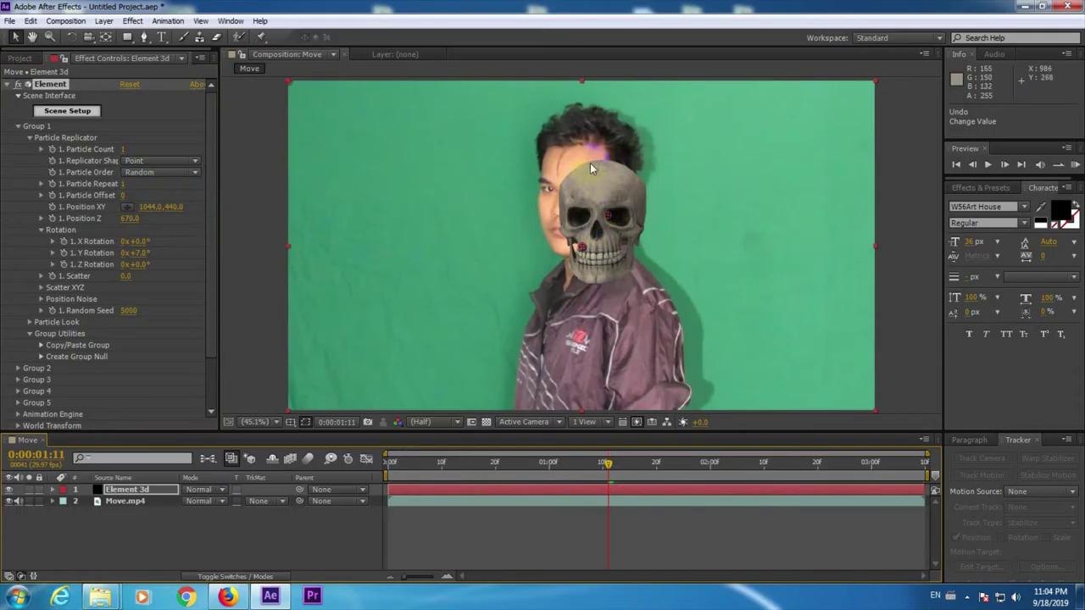
pyautogui.moveTo(174, 207); pyautogui.dragTo(123, 158)
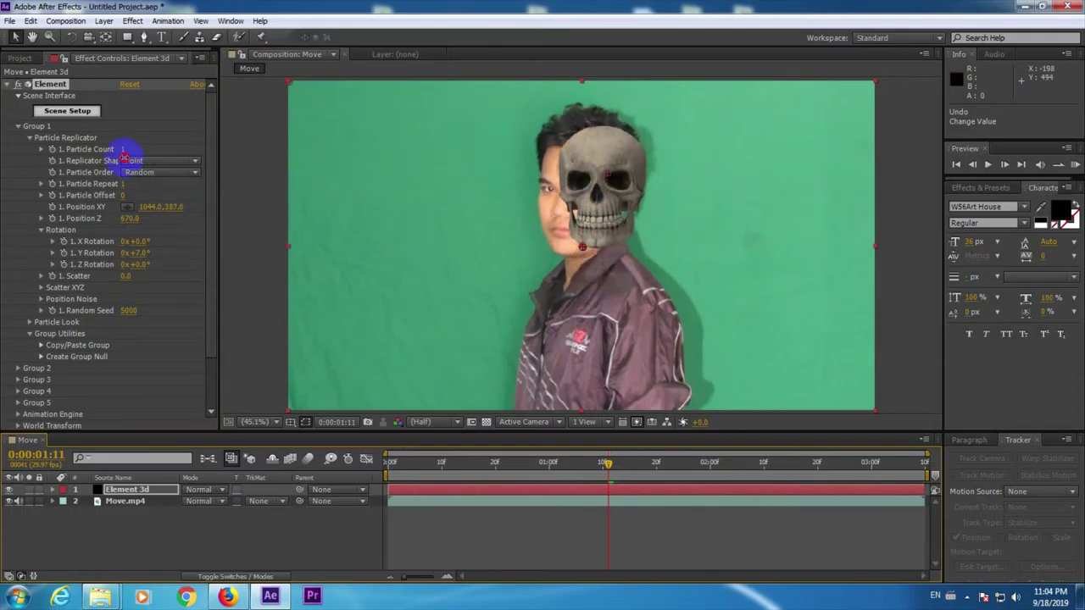
pyautogui.moveTo(127, 218); pyautogui.dragTo(89, 219)
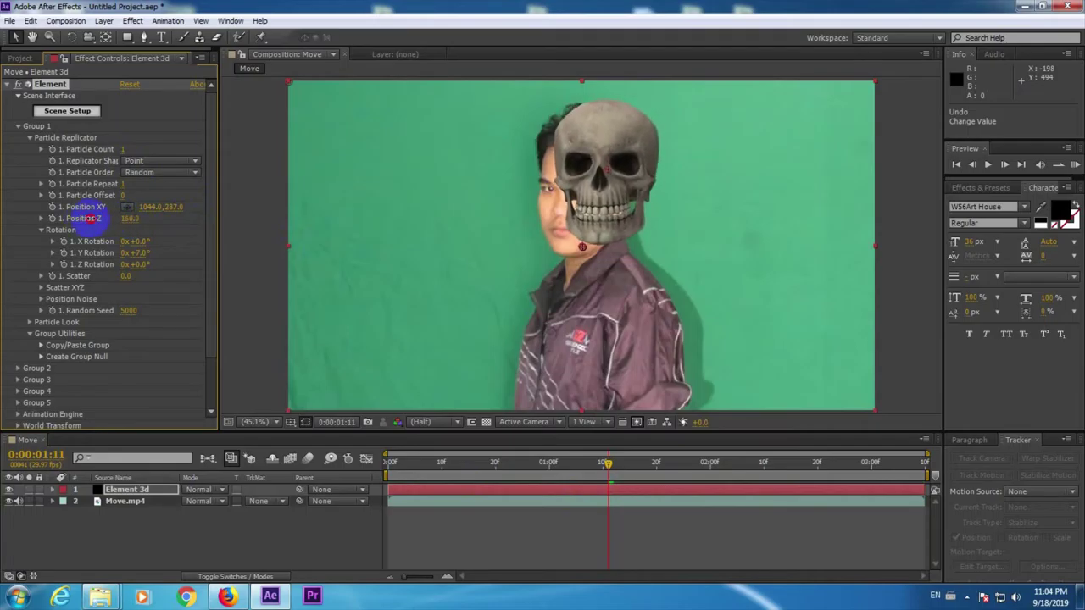
pyautogui.moveTo(169, 206); pyautogui.dragTo(96, 214)
pyautogui.moveTo(177, 208); pyautogui.dragTo(181, 207)
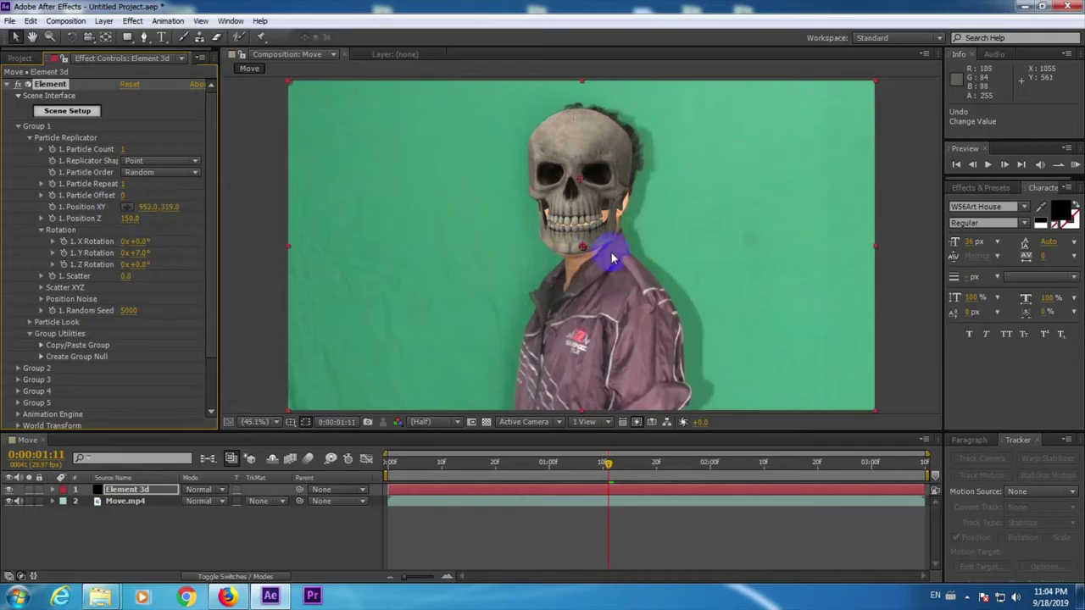
# - At the first frame, set the skull's Y Rotation to 90°, Position XY to 952, 360 and Position Z to -20
pyautogui.click(391, 481)
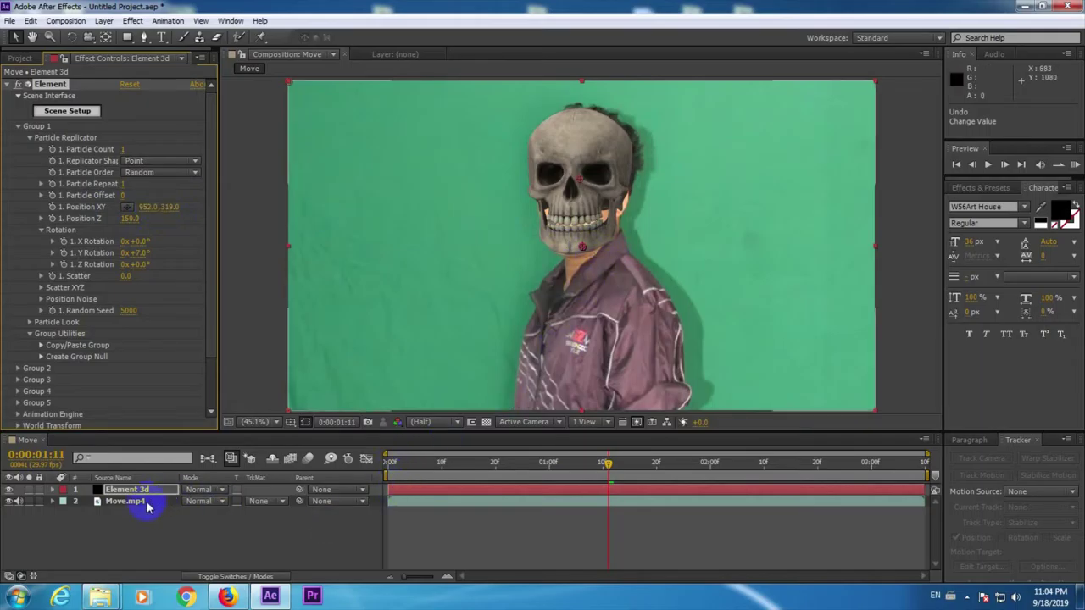
pyautogui.click(148, 501)
pyautogui.click(127, 489)
pyautogui.click(572, 242)
pyautogui.click(396, 463)
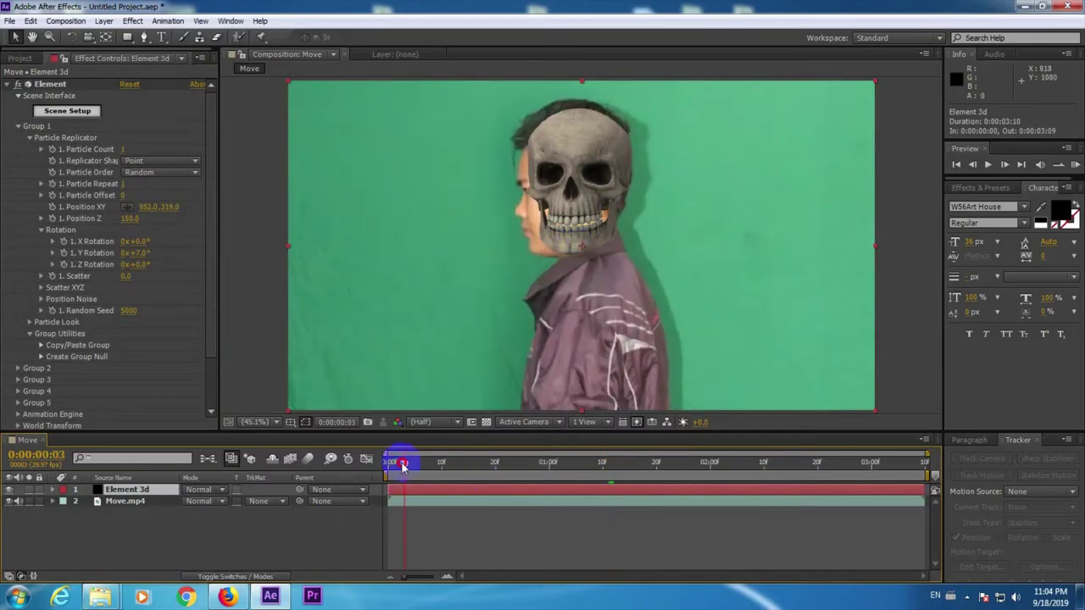
pyautogui.moveTo(399, 465); pyautogui.dragTo(387, 465)
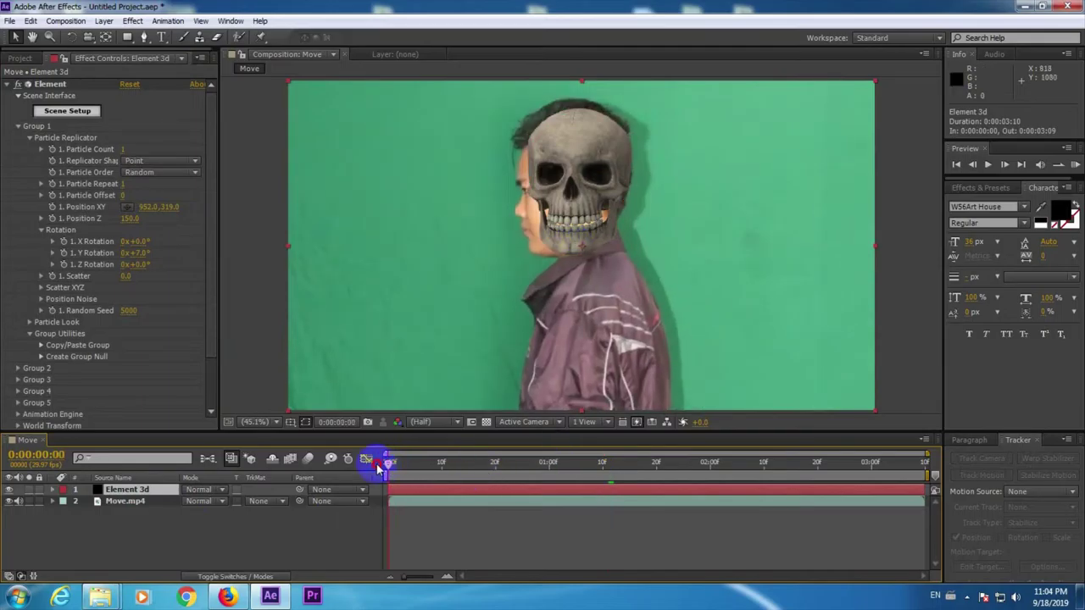
pyautogui.click(134, 219)
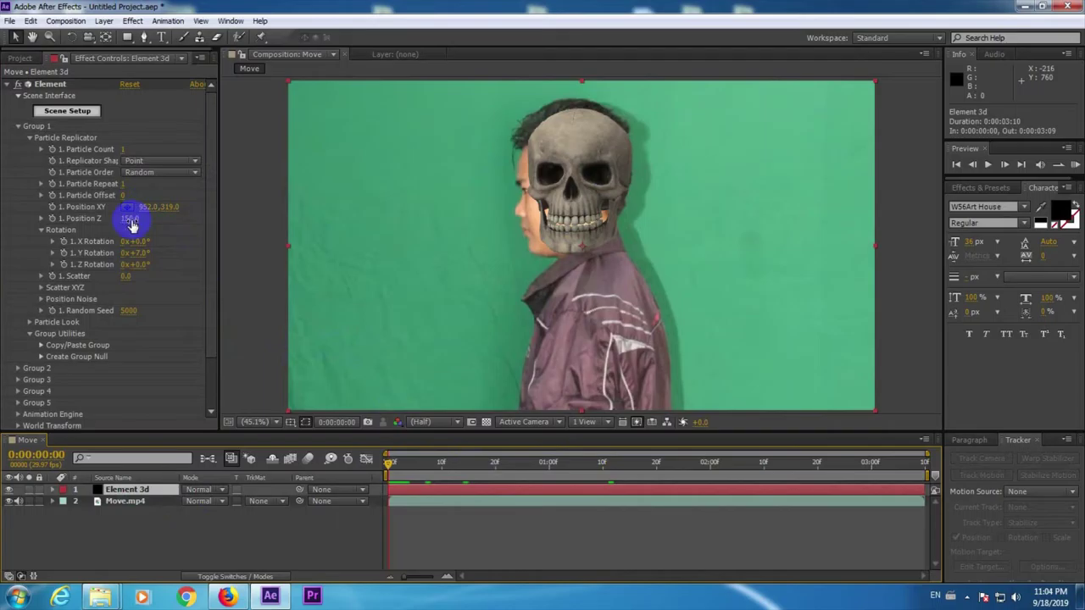
pyautogui.moveTo(141, 254); pyautogui.dragTo(206, 259)
pyautogui.moveTo(169, 207)
pyautogui.mouseDown()
pyautogui.moveTo(213, 203)
pyautogui.moveTo(171, 221)
pyautogui.mouseUp()
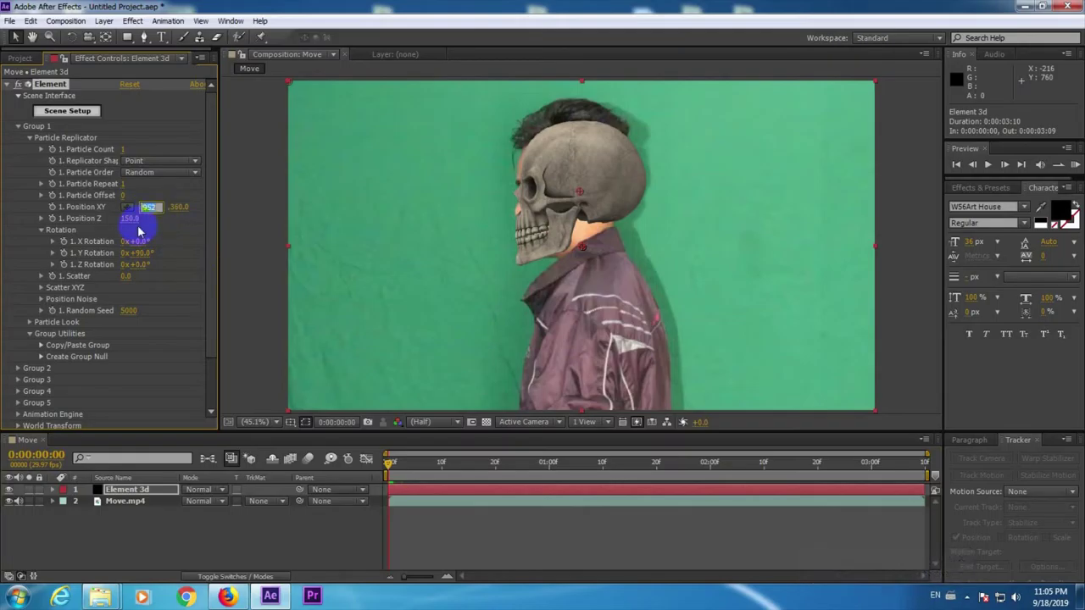
pyautogui.moveTo(136, 221); pyautogui.dragTo(123, 221)
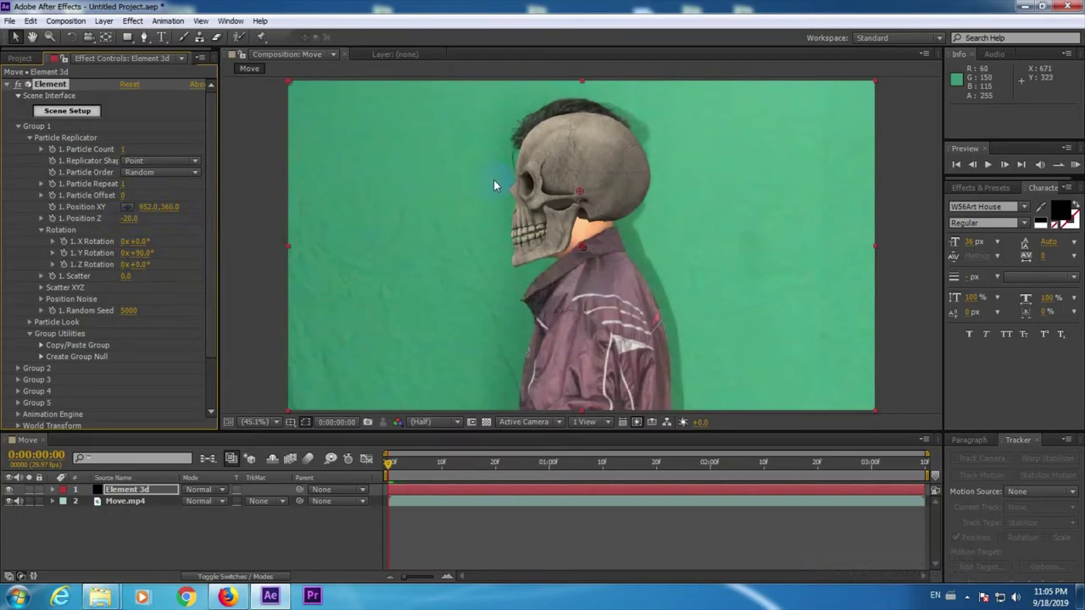
# - Refine the skull's fit over the head in profile with Position Z 360 and Position XY 952, 354
pyautogui.click(551, 203)
pyautogui.click(435, 532)
pyautogui.click(149, 207)
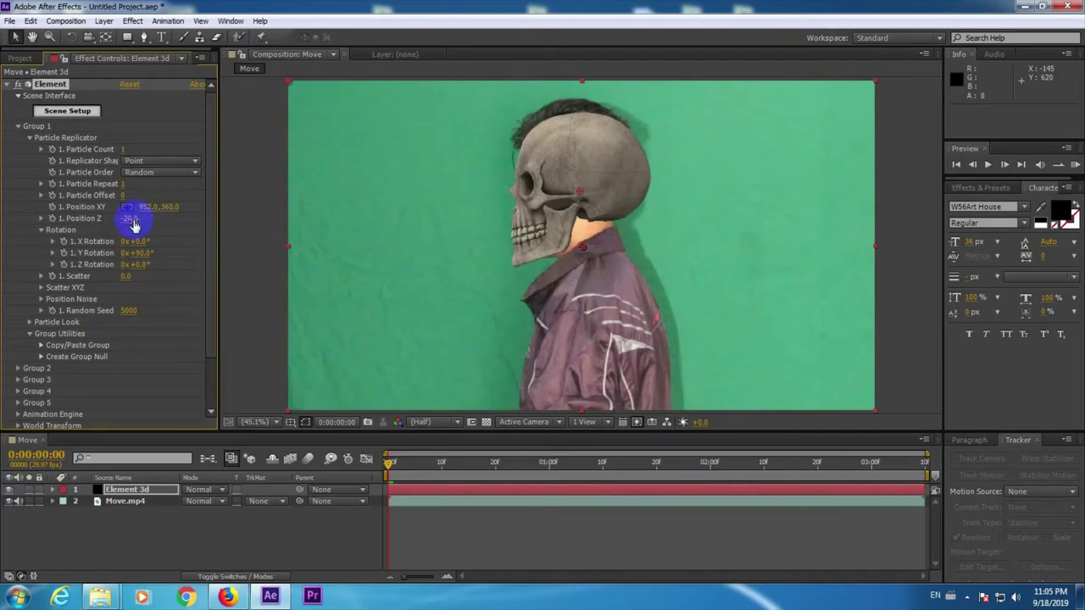
pyautogui.moveTo(133, 218); pyautogui.dragTo(169, 184)
pyautogui.moveTo(129, 219); pyautogui.dragTo(172, 206)
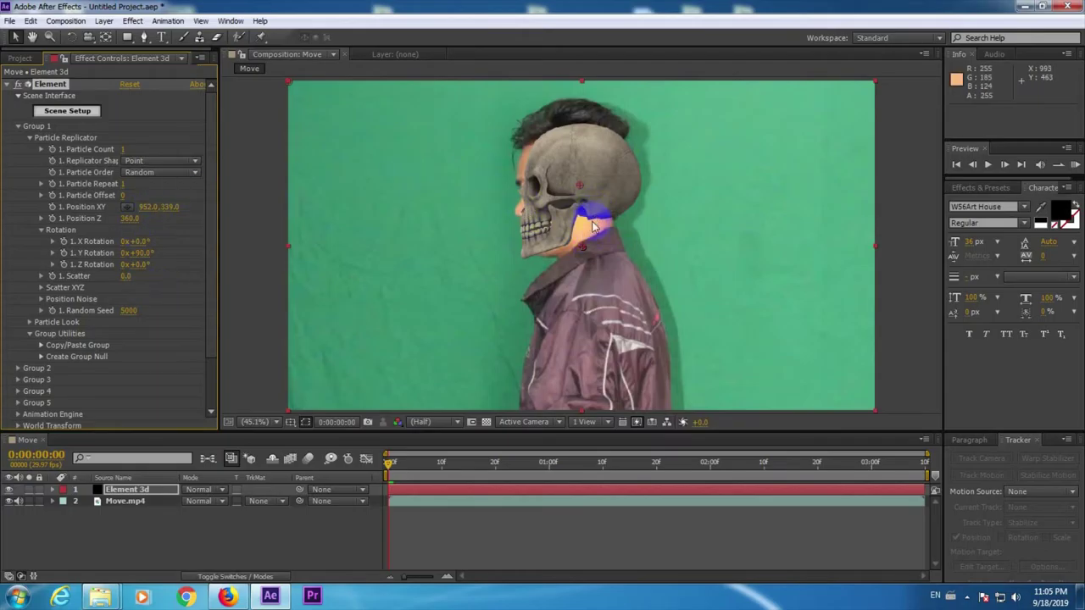
pyautogui.moveTo(171, 208); pyautogui.dragTo(182, 206)
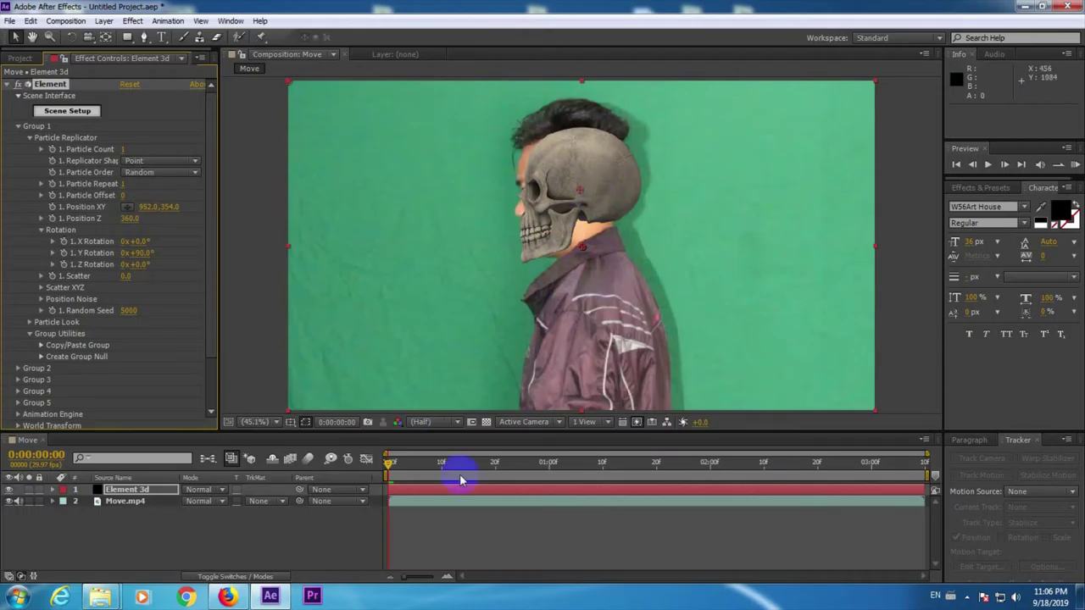
# - Start keyframing the skull's X Rotation and Y Rotation at the first frame and reveal the Element 3d layer's keyframes
pyautogui.press('a')
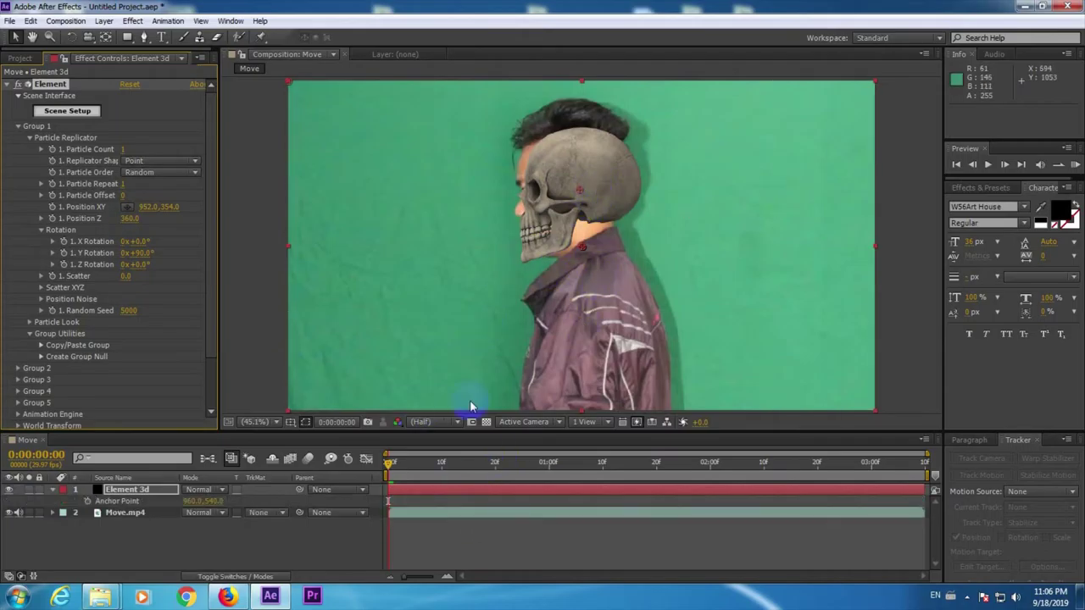
pyautogui.click(53, 491)
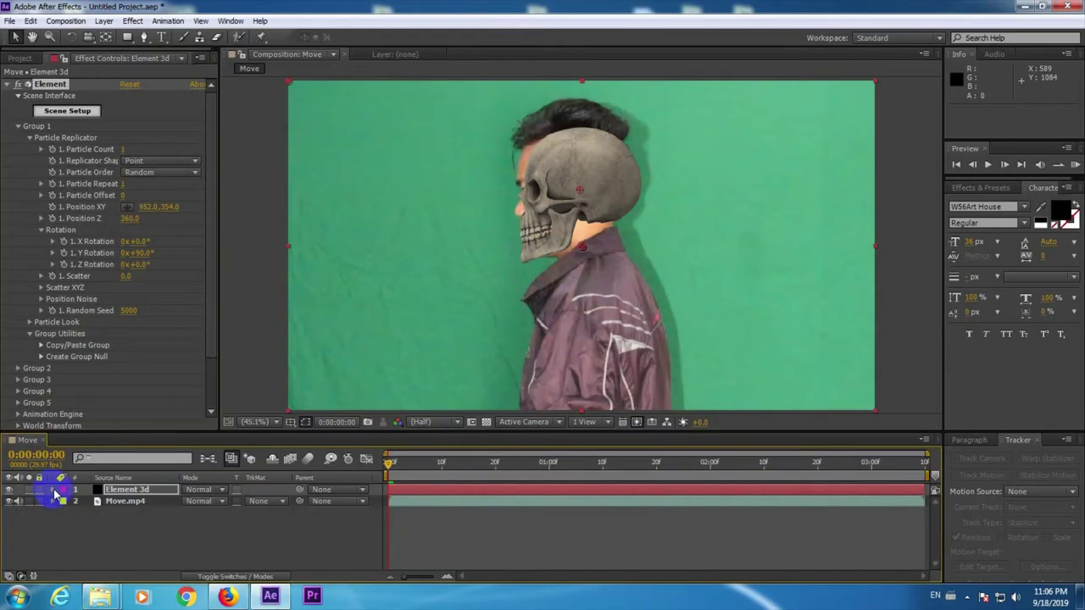
pyautogui.click(131, 490)
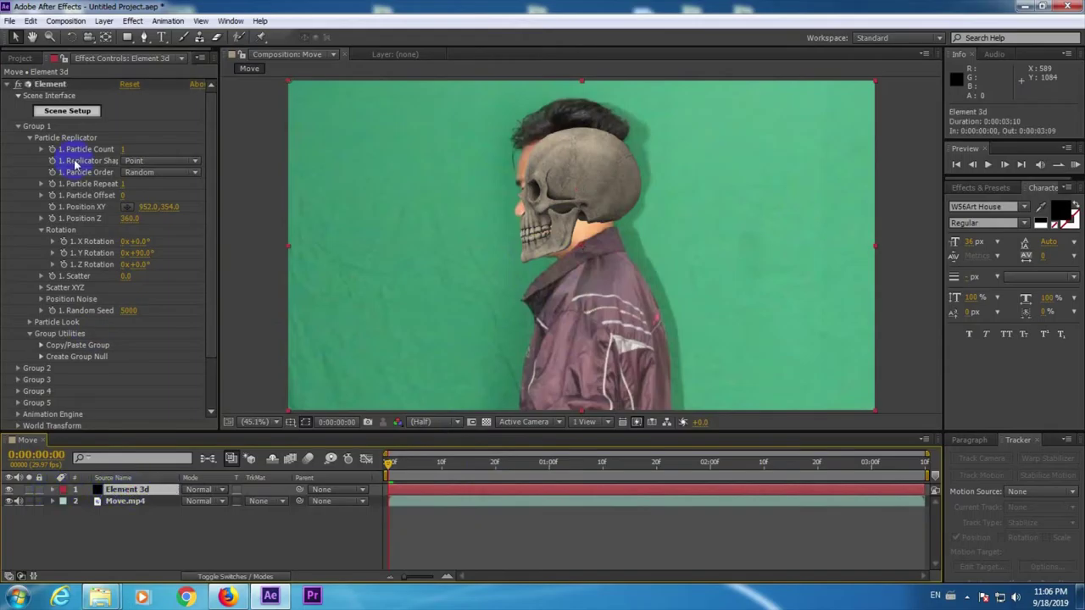
pyautogui.click(65, 252)
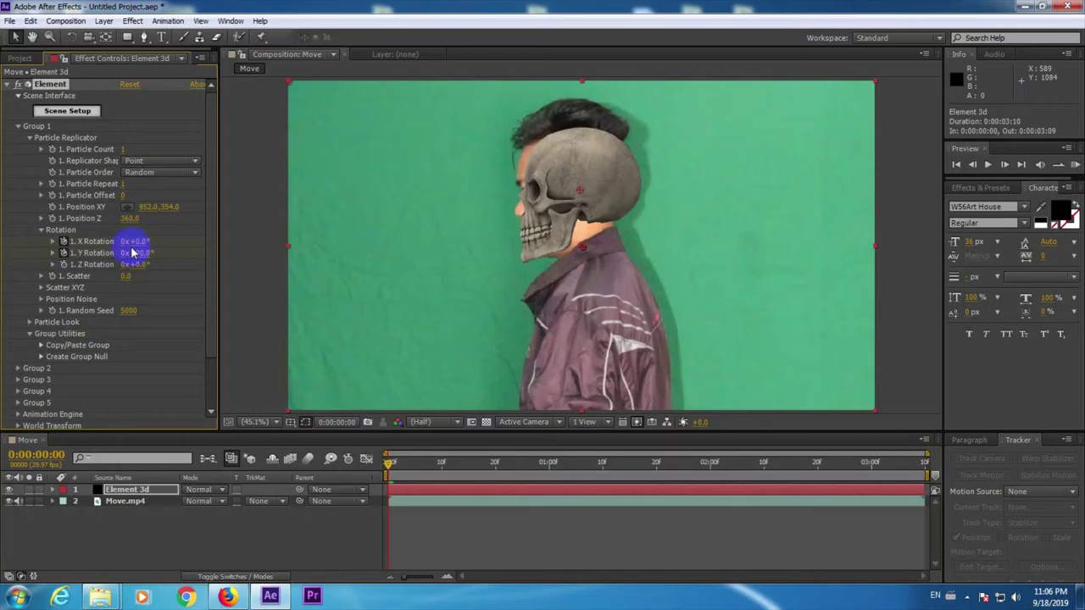
pyautogui.moveTo(144, 242); pyautogui.dragTo(145, 242)
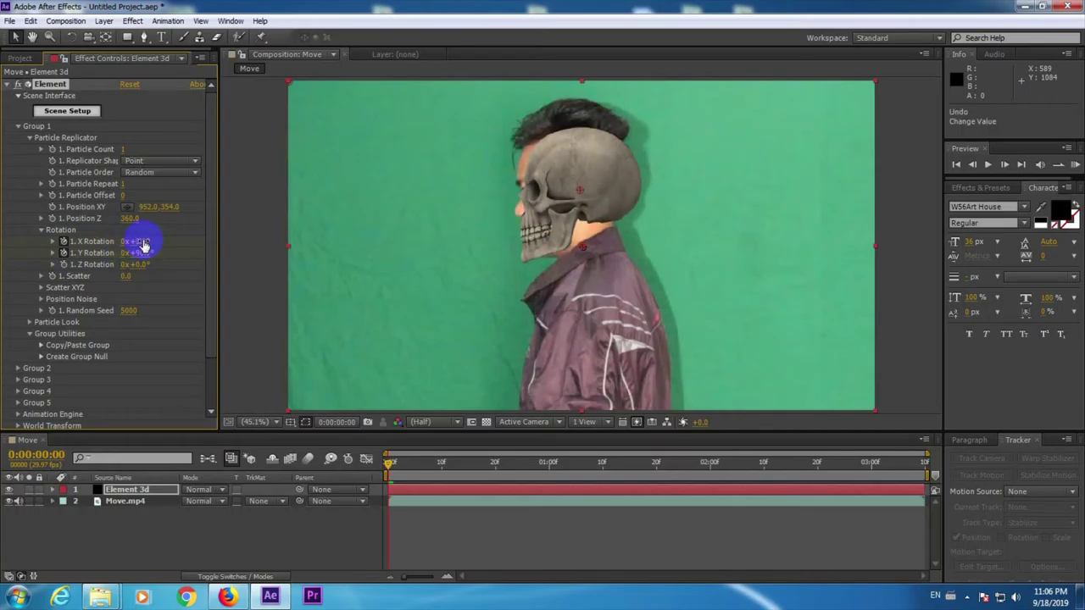
pyautogui.click(405, 493)
pyautogui.press('u')
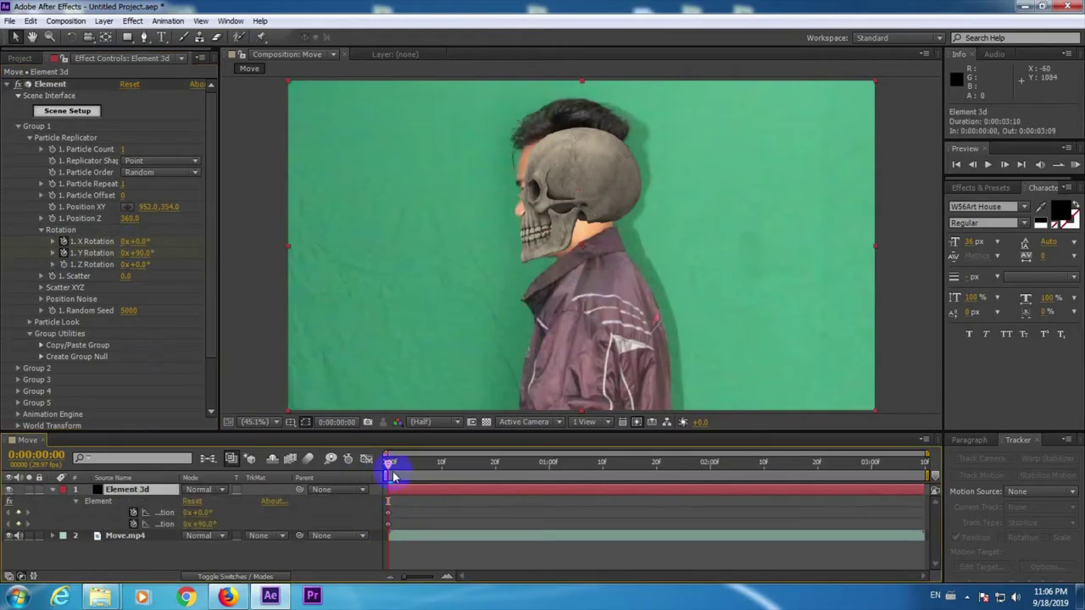
# - Keyframe the skull's Y Rotation at 65° at 0:00:00:26 and at 50° at 0:00:01:01 to follow the turning head
pyautogui.moveTo(388, 465); pyautogui.dragTo(527, 485)
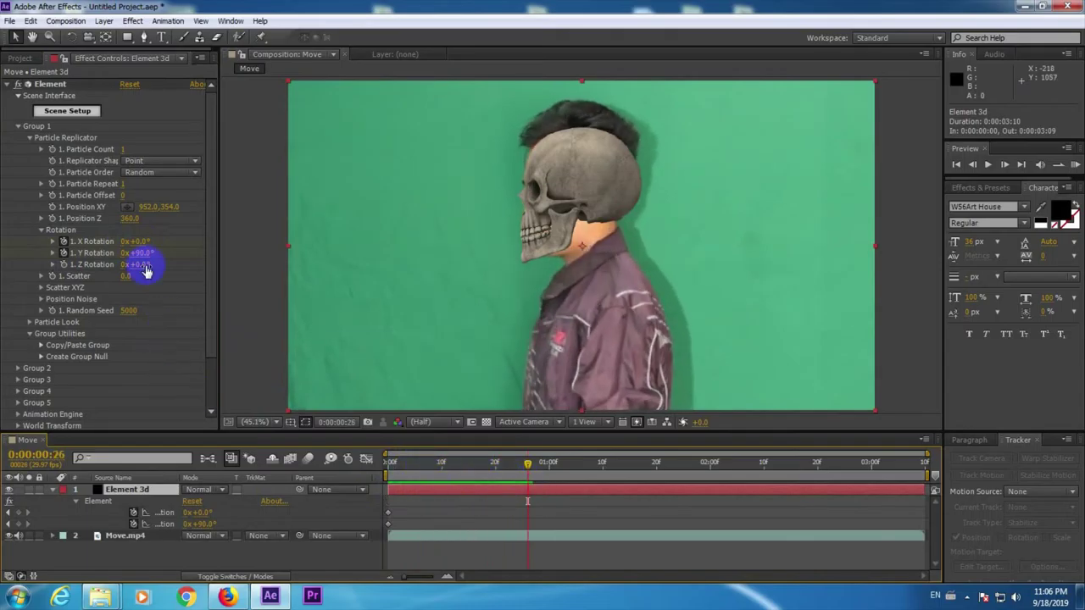
pyautogui.moveTo(146, 259)
pyautogui.mouseDown()
pyautogui.moveTo(155, 252)
pyautogui.moveTo(135, 263)
pyautogui.mouseUp()
pyautogui.moveTo(538, 456); pyautogui.dragTo(554, 471)
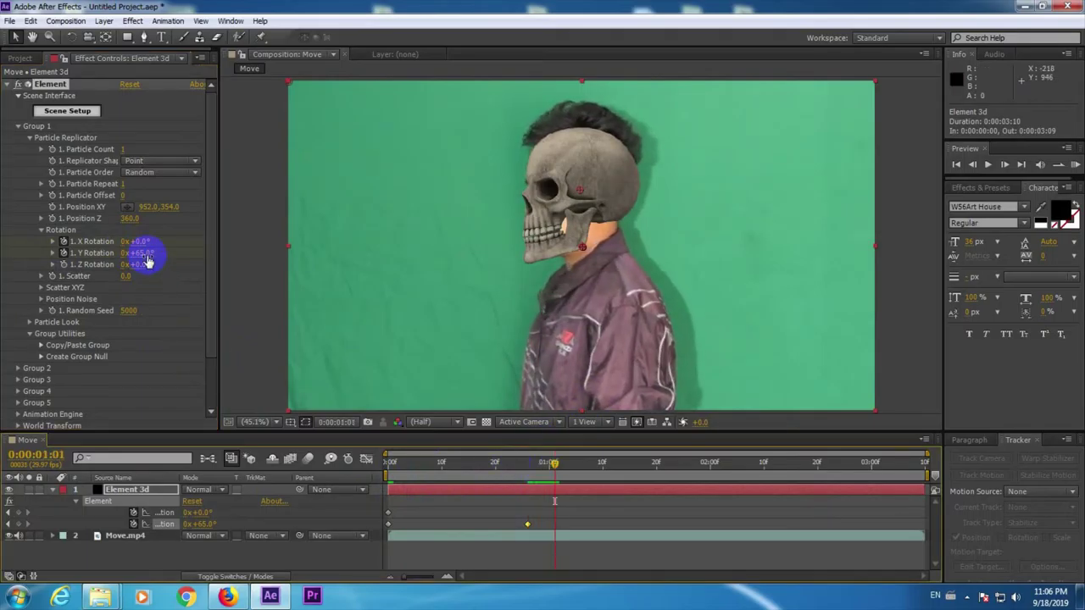
pyautogui.moveTo(144, 252); pyautogui.dragTo(137, 255)
pyautogui.click(557, 502)
# - Keyframe the skull's Y Rotation at 35° at 0:00:01:06 and at 18° at 0:00:01:10
pyautogui.moveTo(556, 467); pyautogui.dragTo(582, 466)
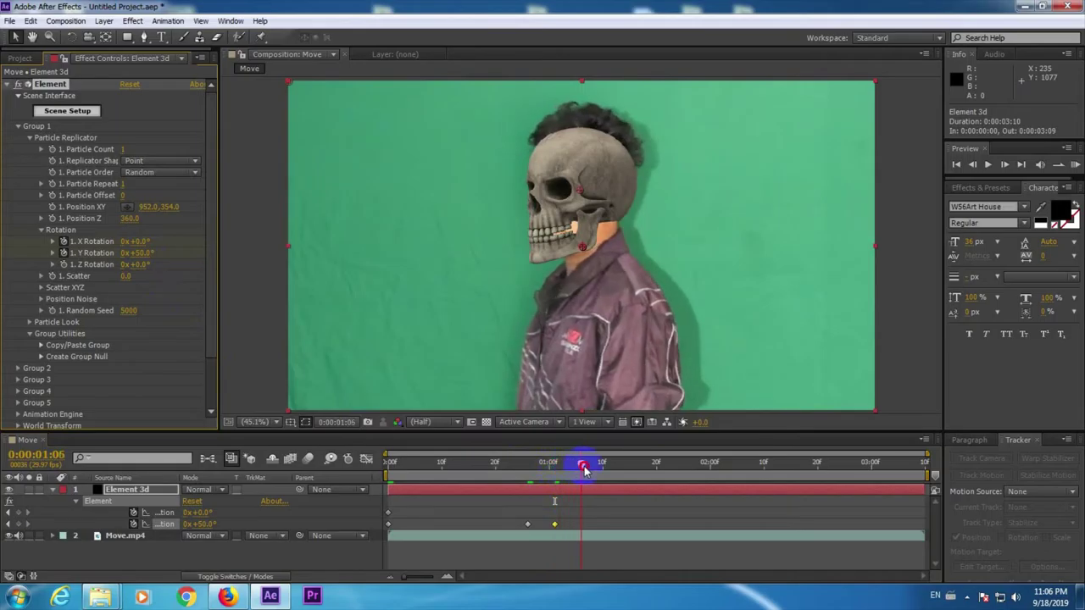
pyautogui.moveTo(140, 254); pyautogui.dragTo(138, 254)
pyautogui.moveTo(592, 465); pyautogui.dragTo(603, 464)
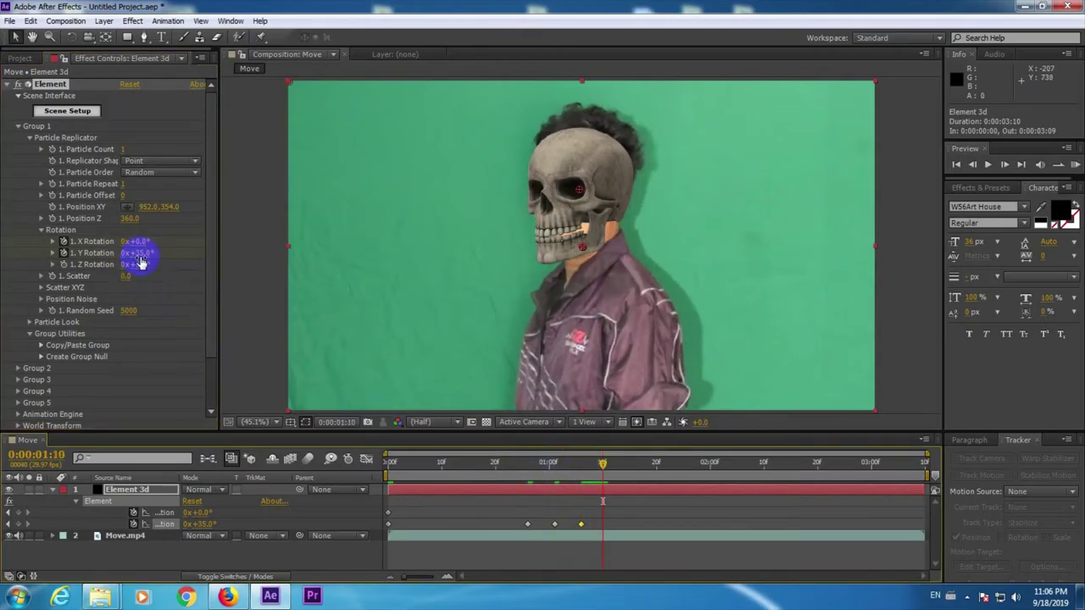
pyautogui.moveTo(136, 253); pyautogui.dragTo(127, 254)
# - Adjust the skull's Y Rotation to match the head at 0:00:01:14, and set it to 13° at 0:00:01:21
pyautogui.moveTo(606, 463); pyautogui.dragTo(624, 464)
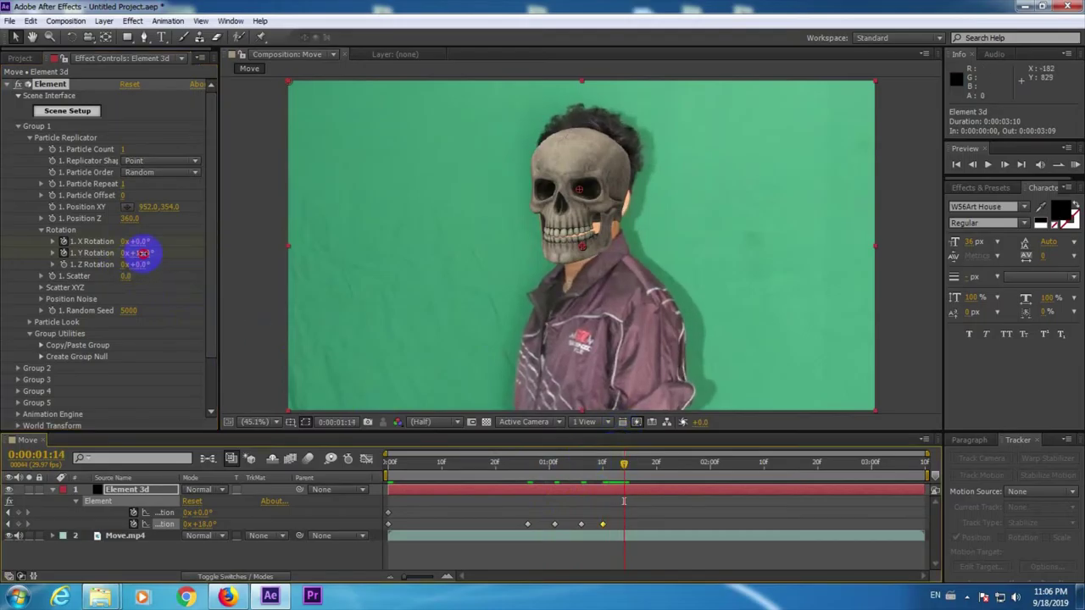
pyautogui.moveTo(140, 252); pyautogui.dragTo(141, 250)
pyautogui.moveTo(624, 463); pyautogui.dragTo(662, 462)
pyautogui.moveTo(145, 252); pyautogui.dragTo(150, 261)
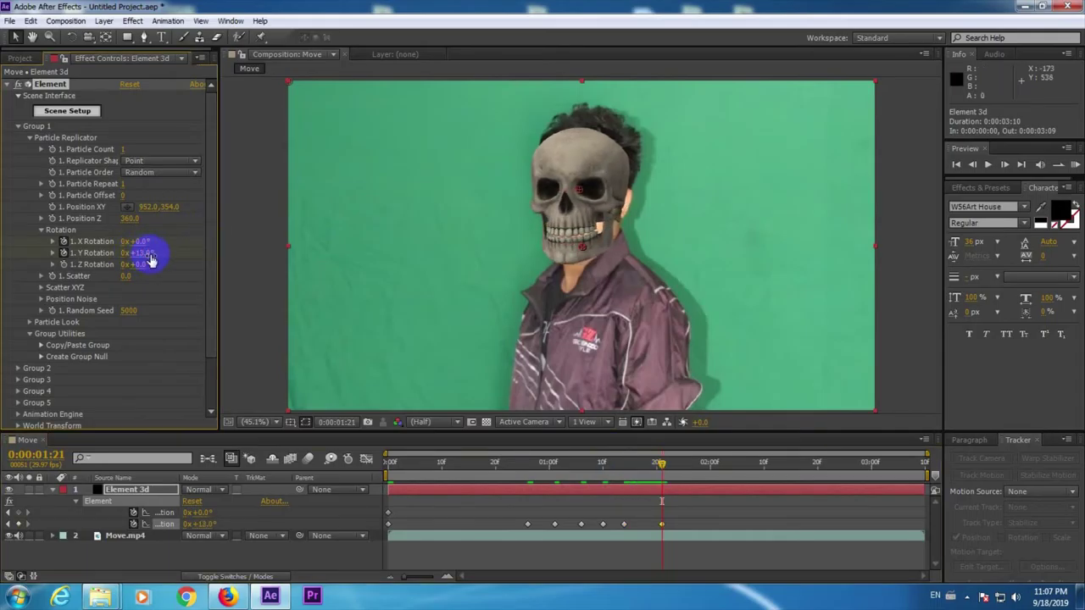
# - Keyframe the skull's Y Rotation at 10° at 0:00:02:00
pyautogui.moveTo(662, 464); pyautogui.dragTo(710, 463)
pyautogui.click(131, 263)
pyautogui.moveTo(139, 253); pyautogui.dragTo(141, 253)
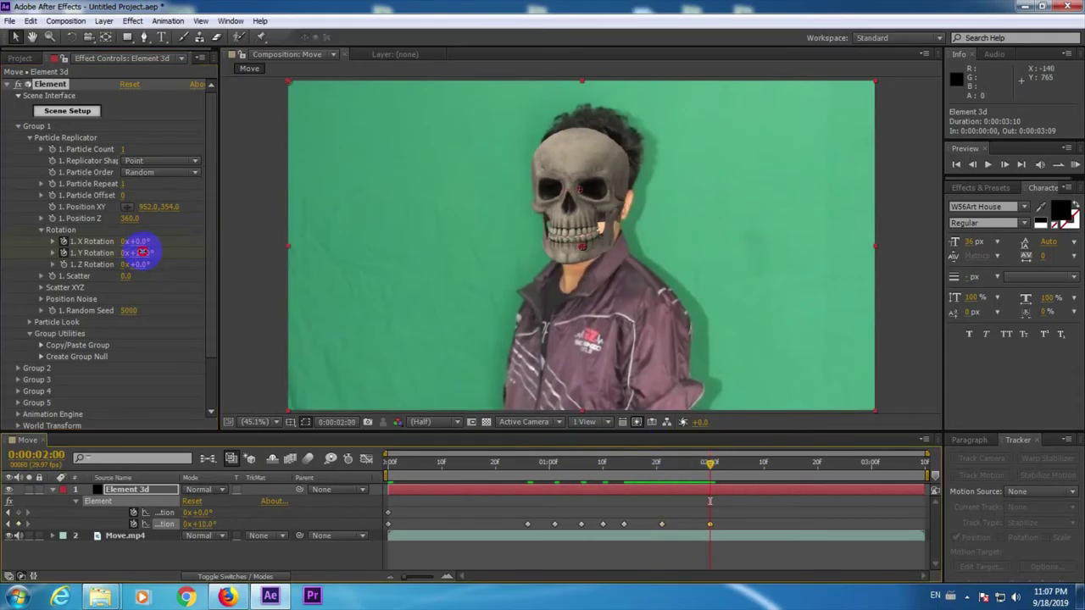
# - Keyframe the skull's X Rotation at -1° at 0:00:02:26 and its Y Rotation at 5° at 0:00:02:15
pyautogui.moveTo(711, 463); pyautogui.dragTo(734, 462)
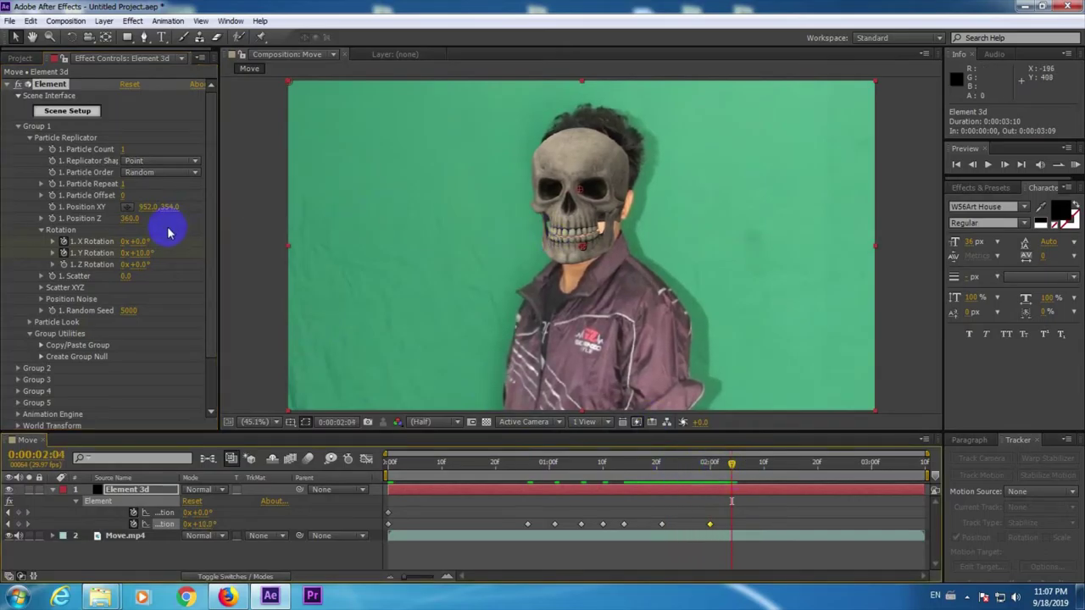
pyautogui.moveTo(734, 467); pyautogui.dragTo(853, 480)
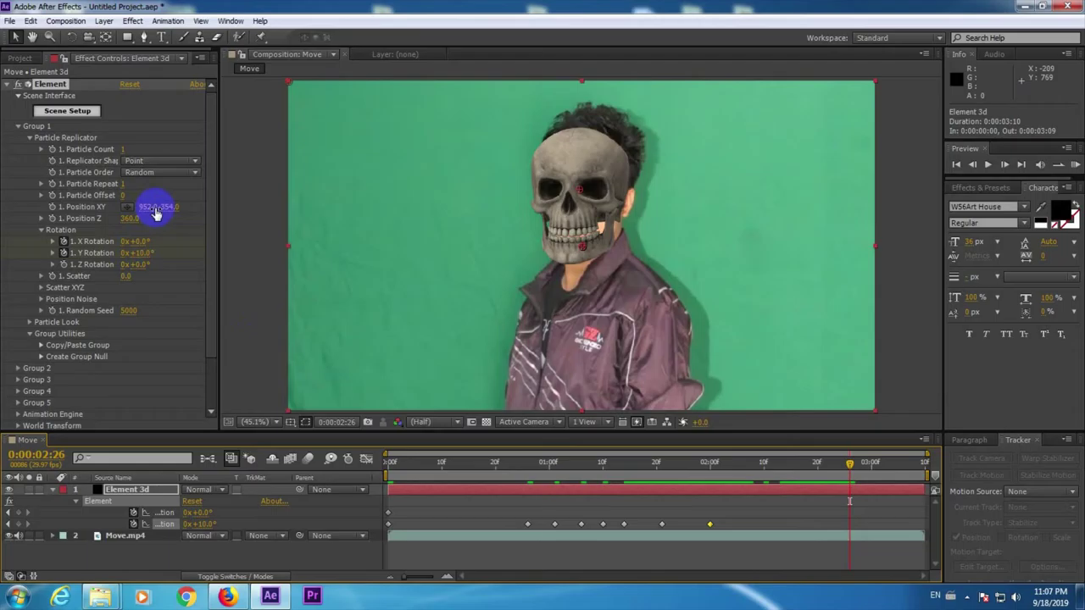
pyautogui.moveTo(145, 242); pyautogui.dragTo(142, 240)
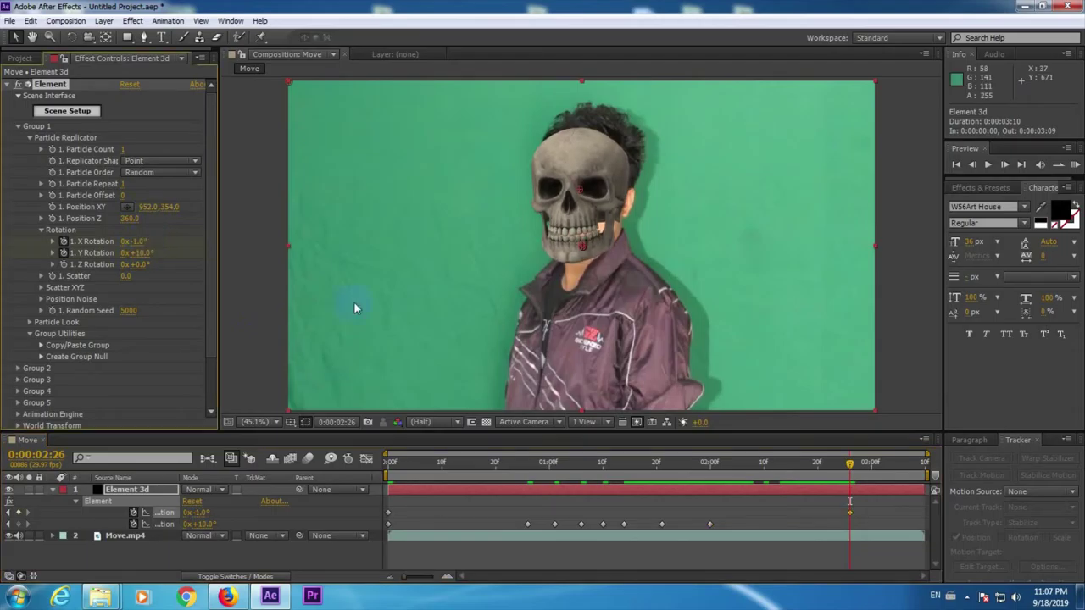
pyautogui.moveTo(717, 463); pyautogui.dragTo(789, 483)
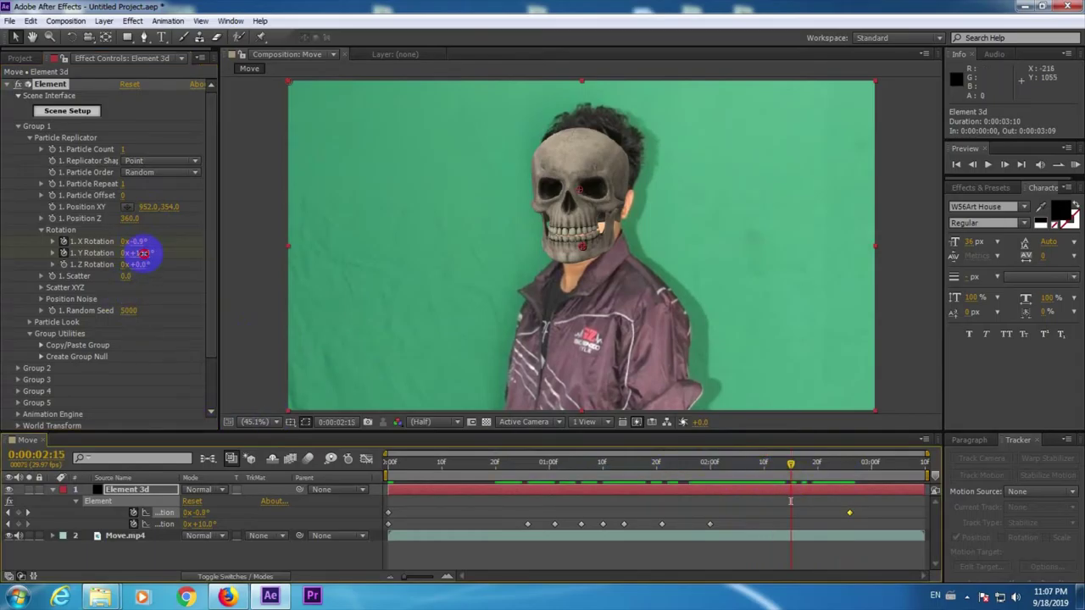
pyautogui.moveTo(142, 253); pyautogui.dragTo(144, 252)
# - At the last frame, 0:00:03:09, set the skull's X Rotation to 1° and Y Rotation to -1°
pyautogui.moveTo(654, 458); pyautogui.dragTo(926, 503)
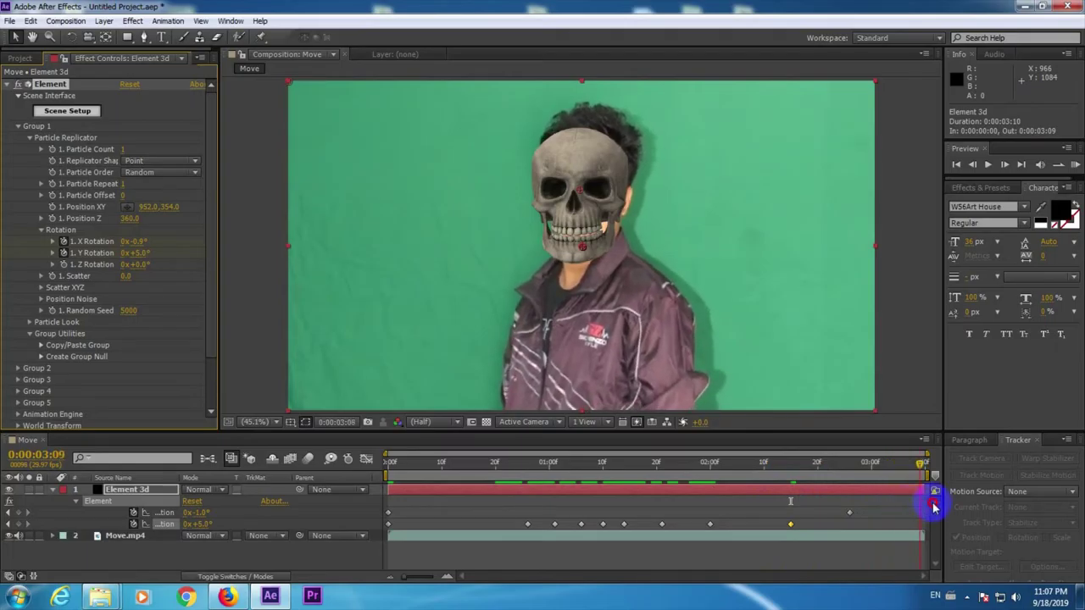
pyautogui.click(144, 202)
pyautogui.click(142, 242)
pyautogui.moveTo(142, 241)
pyautogui.mouseDown()
pyautogui.moveTo(138, 233)
pyautogui.moveTo(145, 250)
pyautogui.moveTo(134, 244)
pyautogui.mouseUp()
# - Scrub through the clip to check the skull's rotation, and collapse the Element effect and the Element 3d layer's keyframes
pyautogui.moveTo(718, 463); pyautogui.dragTo(922, 486)
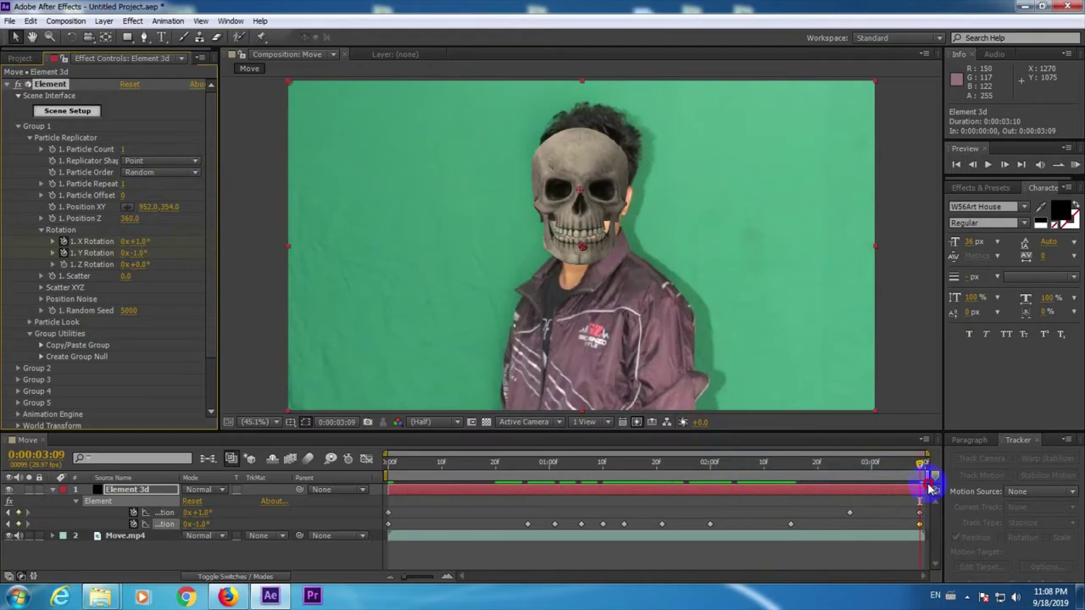
pyautogui.moveTo(466, 466); pyautogui.dragTo(656, 465)
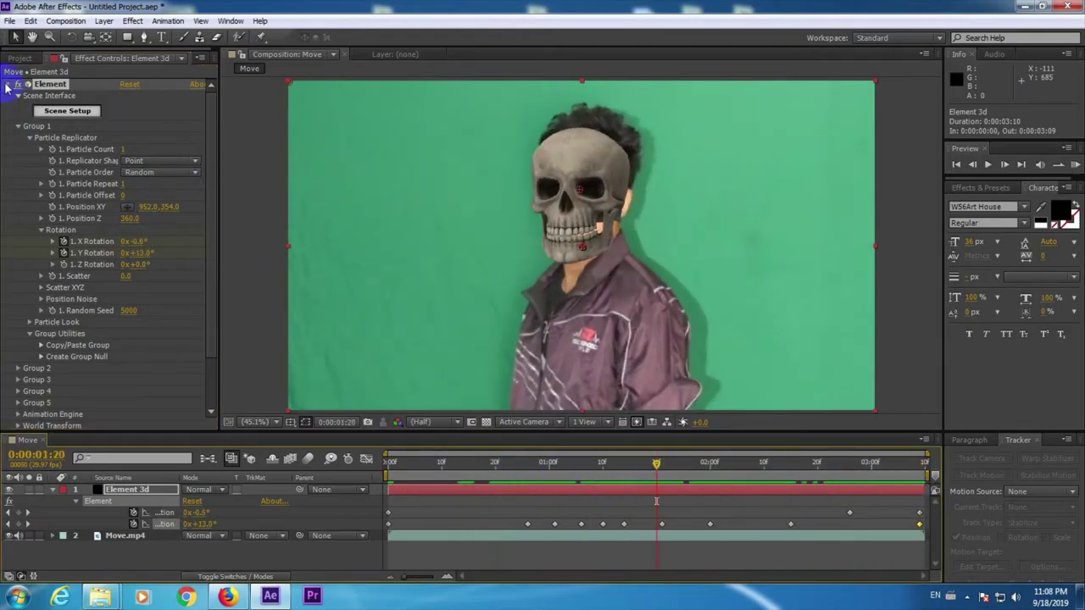
pyautogui.click(7, 85)
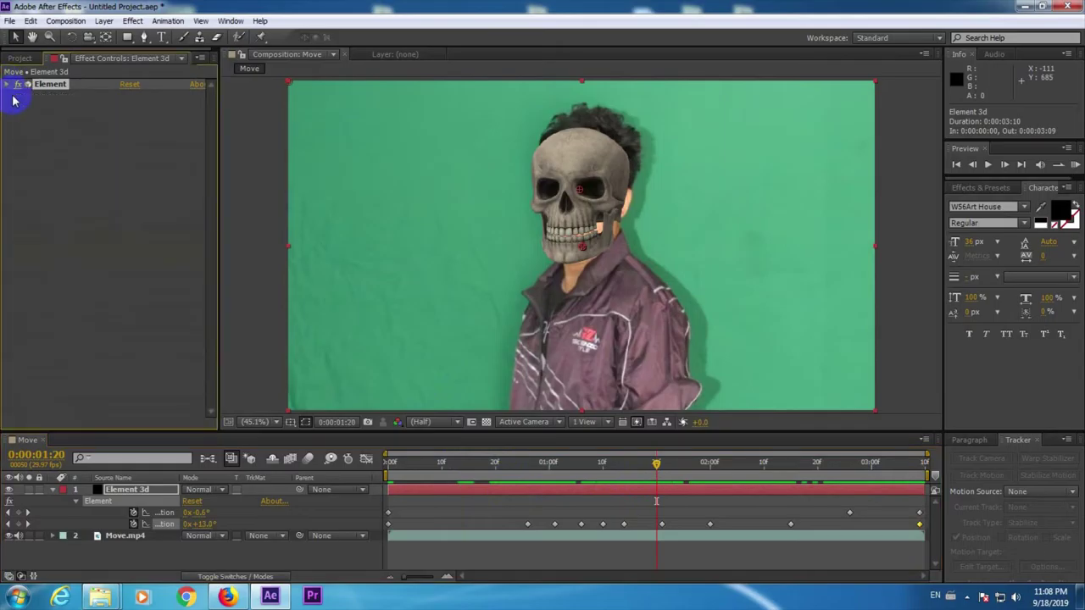
pyautogui.click(52, 491)
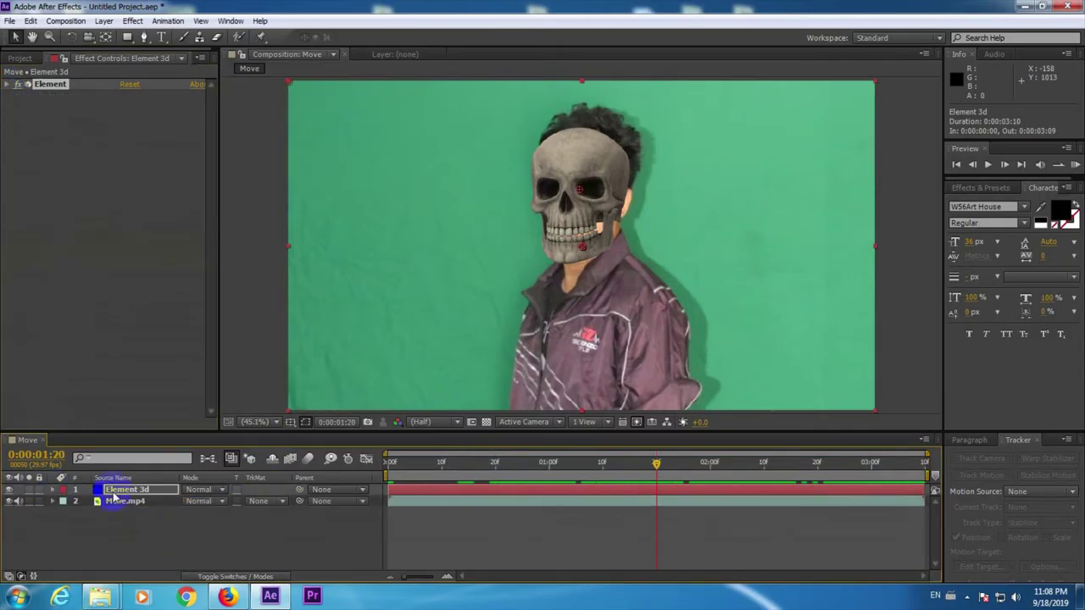
# - Apply Keylight (1.2) to the Move.mp4 layer and sample the green backdrop as the Screen Colour
pyautogui.click(410, 502)
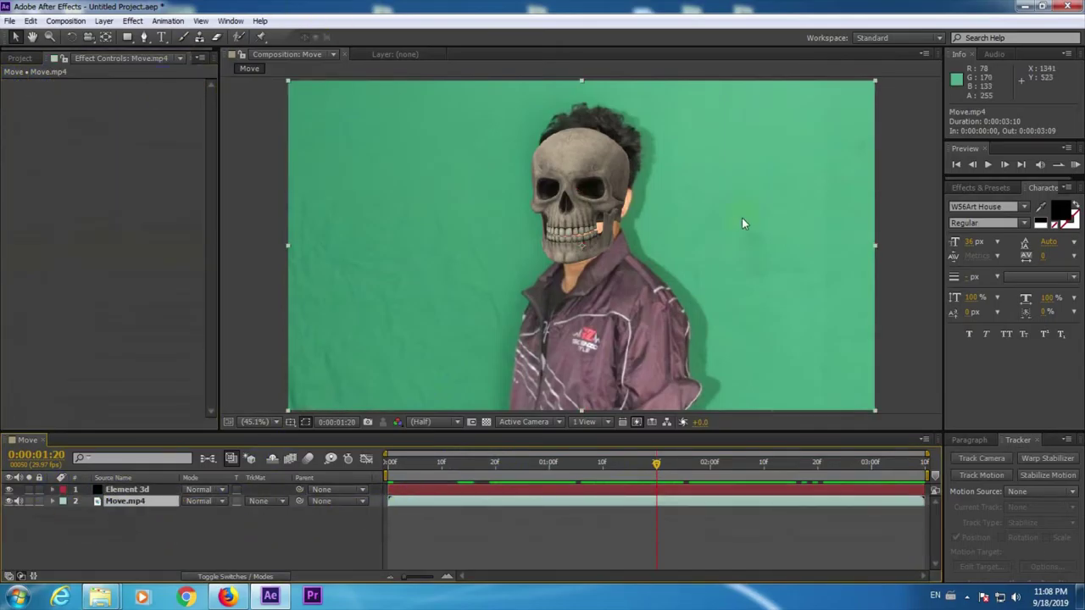
pyautogui.click(132, 21)
pyautogui.moveTo(153, 209)
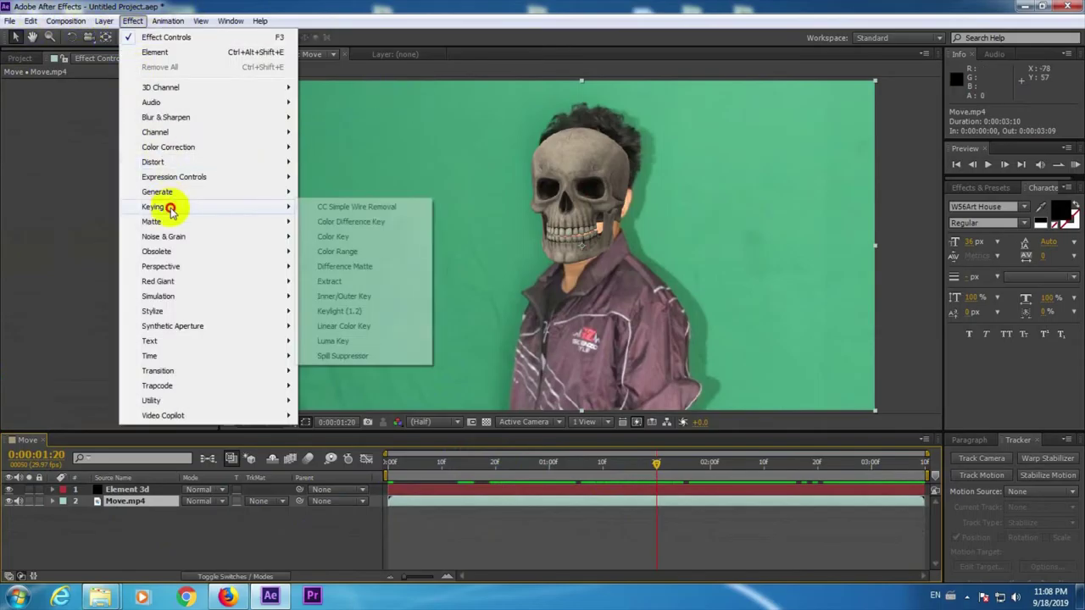
pyautogui.click(388, 311)
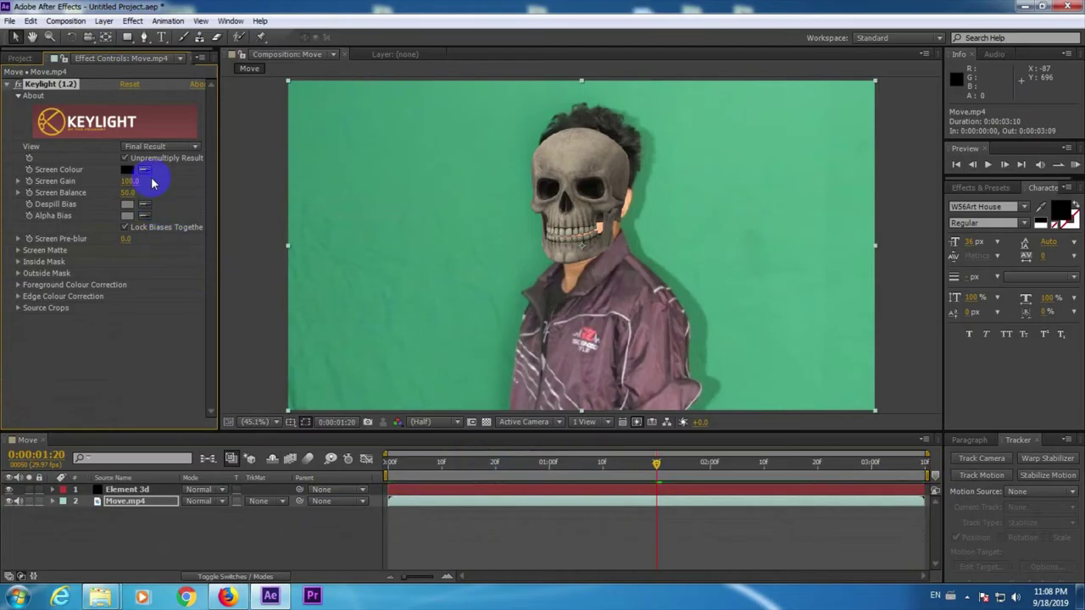
pyautogui.click(145, 170)
pyautogui.click(719, 229)
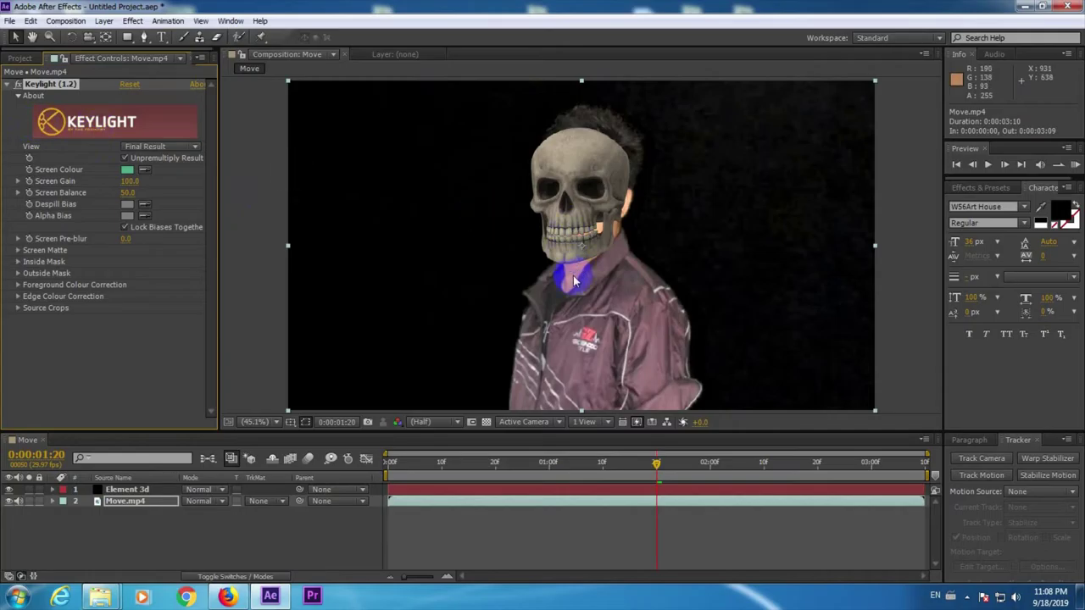
# - Prepare to mask Move.mp4 at the first frame with the Pen tool, hiding the Element 3d layer
pyautogui.click(550, 501)
pyautogui.click(386, 465)
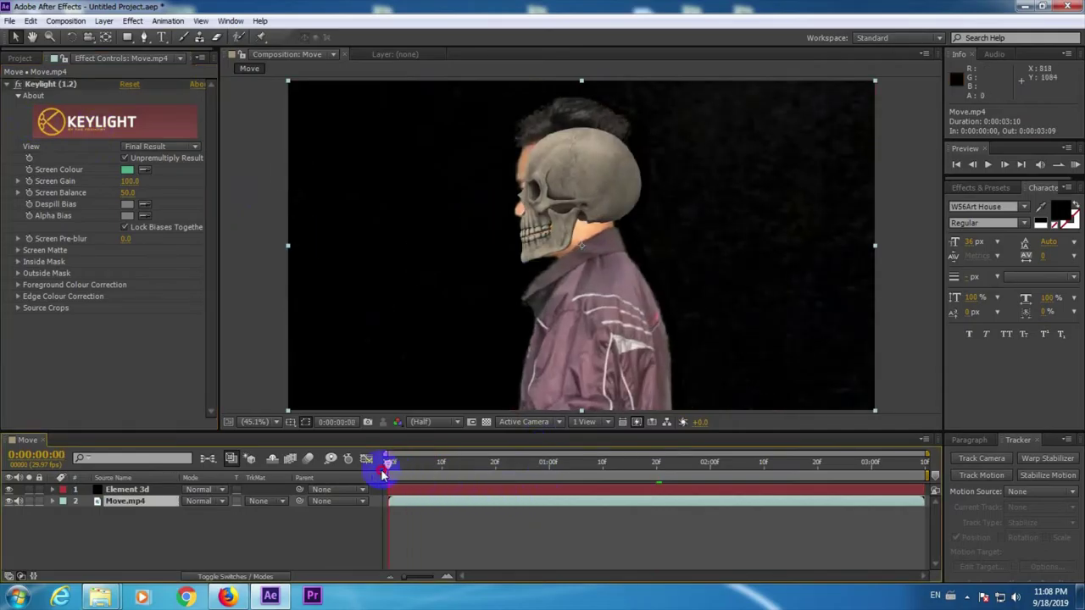
pyautogui.click(144, 37)
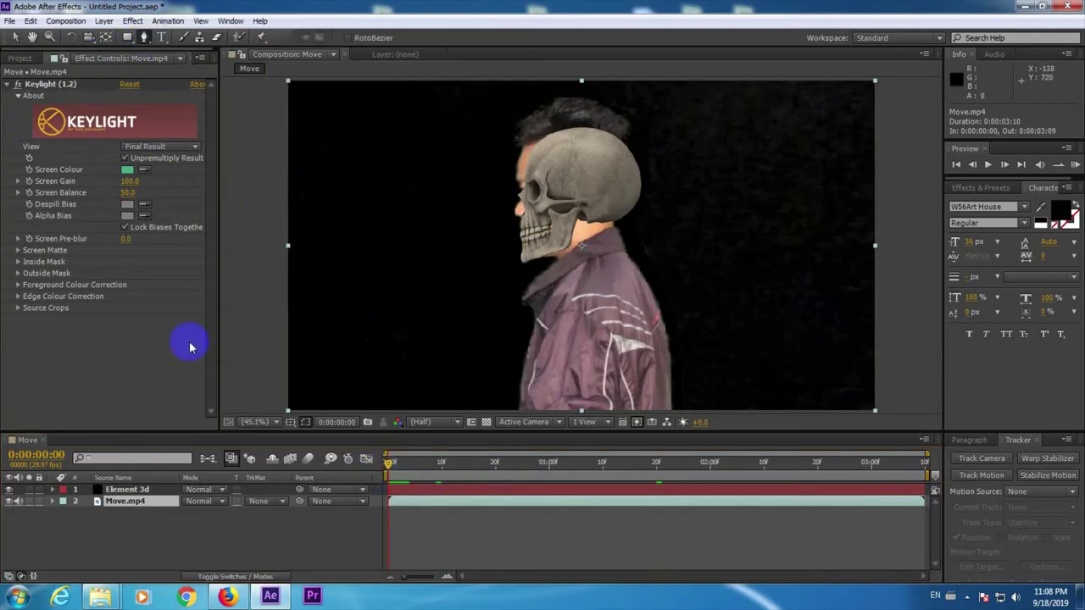
pyautogui.click(11, 490)
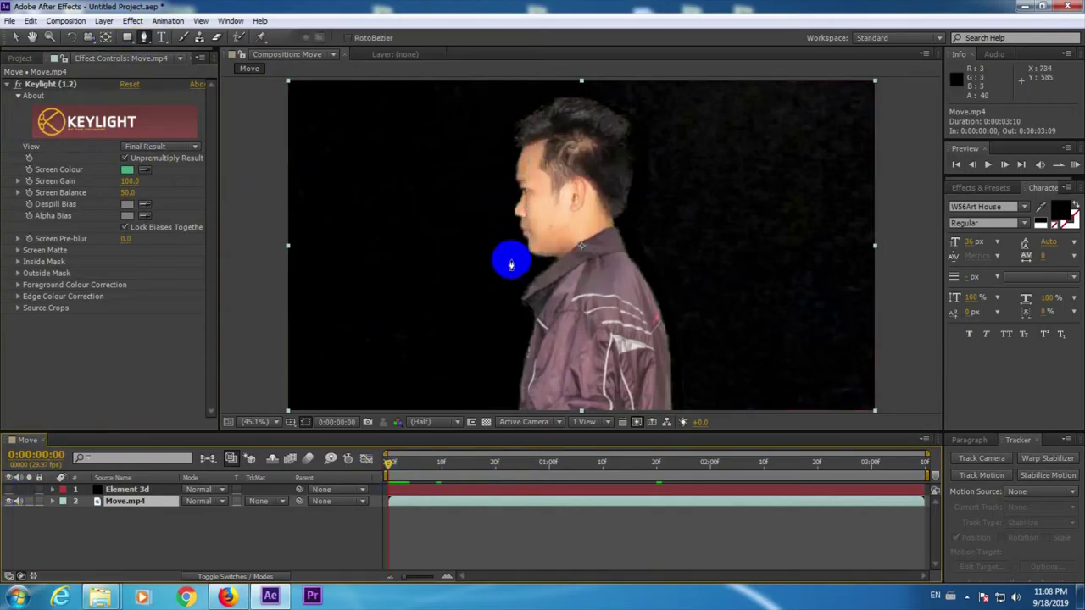
# - Try a closed mask around the man's head on the Move.mp4 layer, and undo it
pyautogui.click(555, 261)
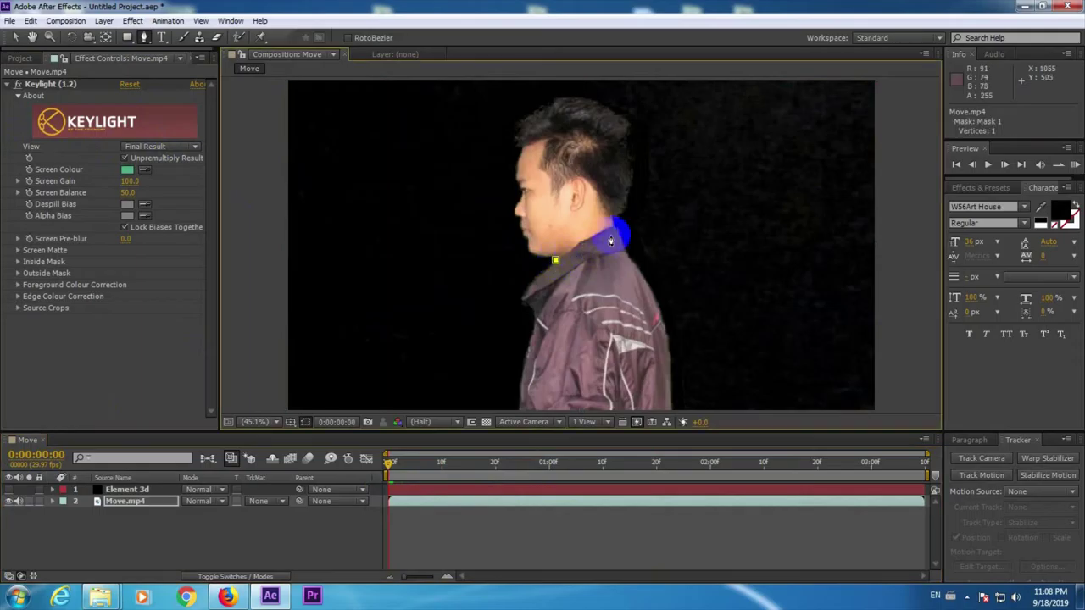
pyautogui.click(587, 239)
pyautogui.click(613, 228)
pyautogui.click(670, 163)
pyautogui.click(656, 95)
pyautogui.click(503, 86)
pyautogui.click(468, 158)
pyautogui.click(483, 242)
pyautogui.click(524, 266)
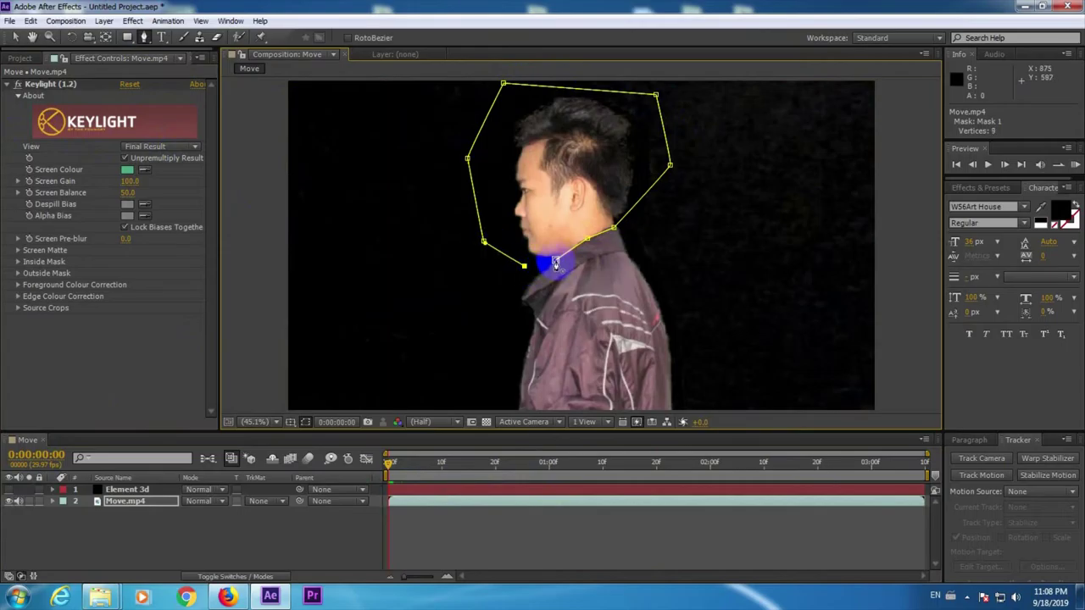
pyautogui.click(555, 262)
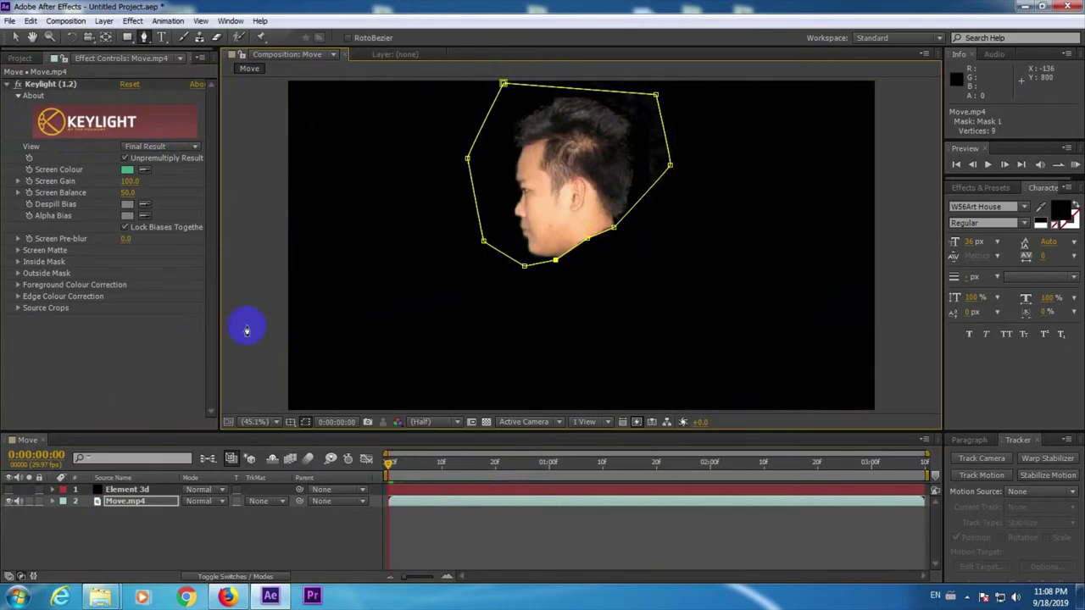
pyautogui.hotkey('ctrl', 'z')
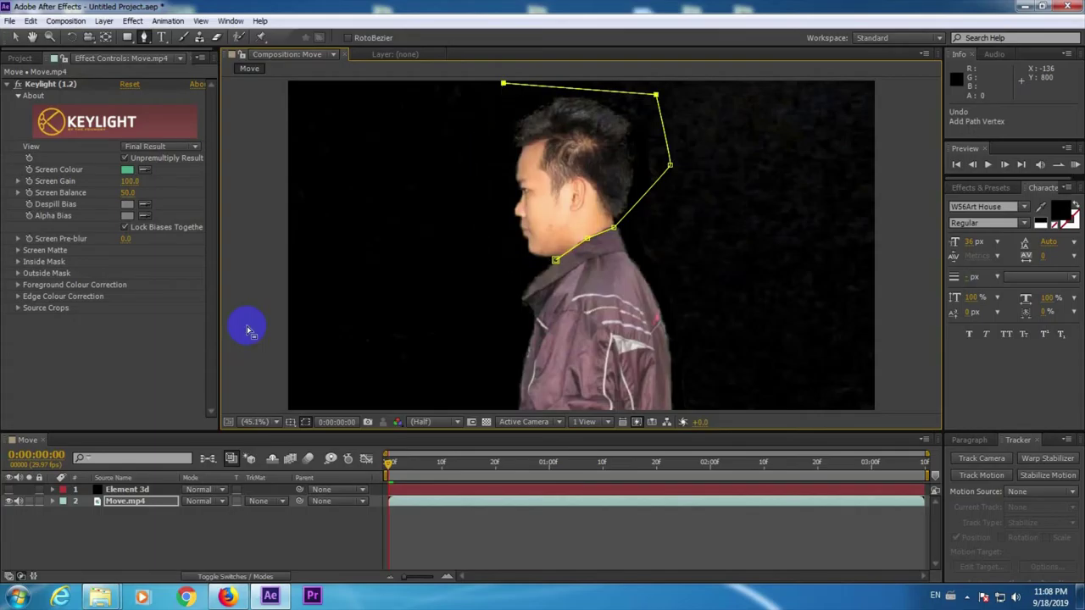
pyautogui.click(247, 330)
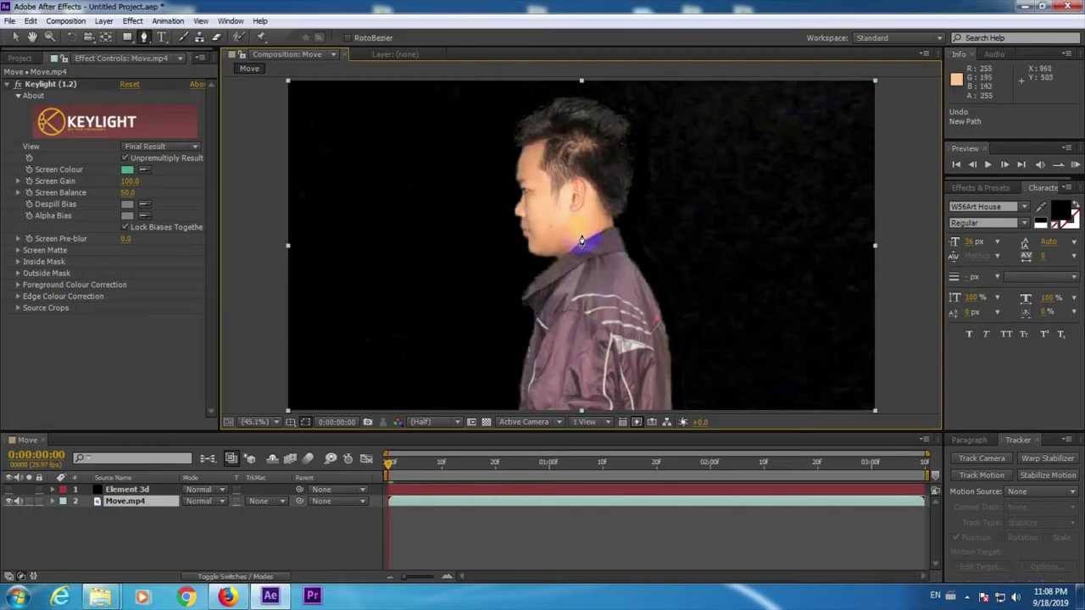
# - Draw a closed mask around the man's jacket on Move.mp4, following the collar line below the head, and refine its collar points
pyautogui.click(556, 259)
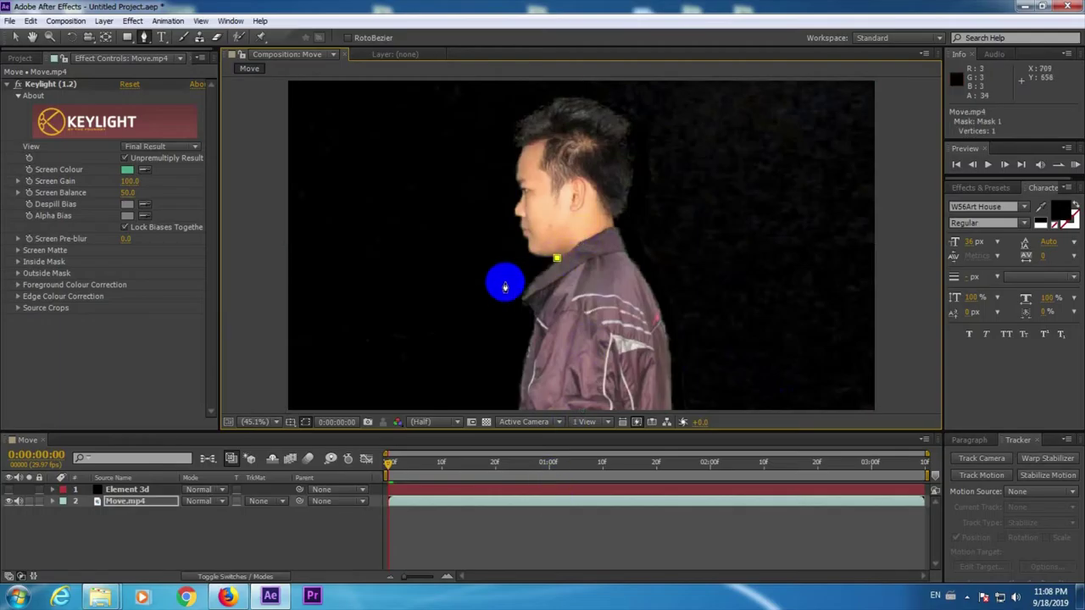
pyautogui.click(477, 296)
pyautogui.click(433, 408)
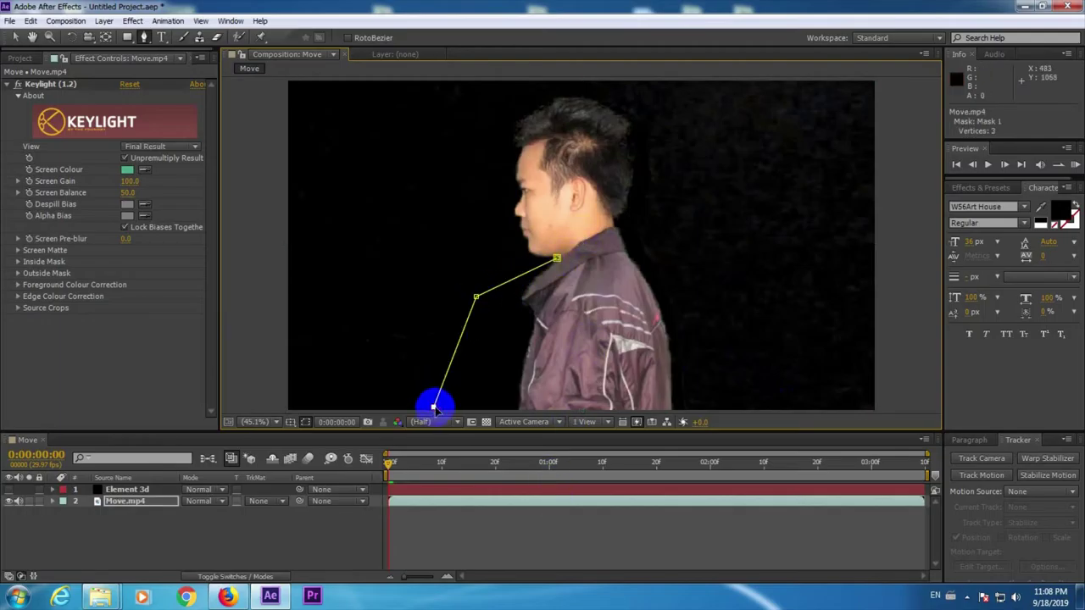
pyautogui.click(712, 412)
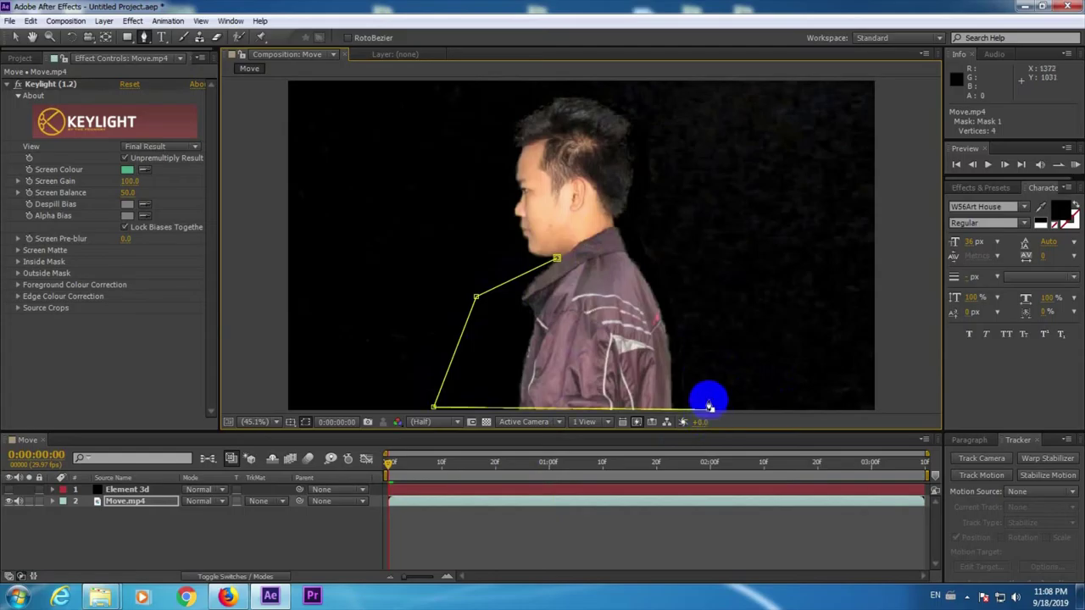
pyautogui.click(431, 411)
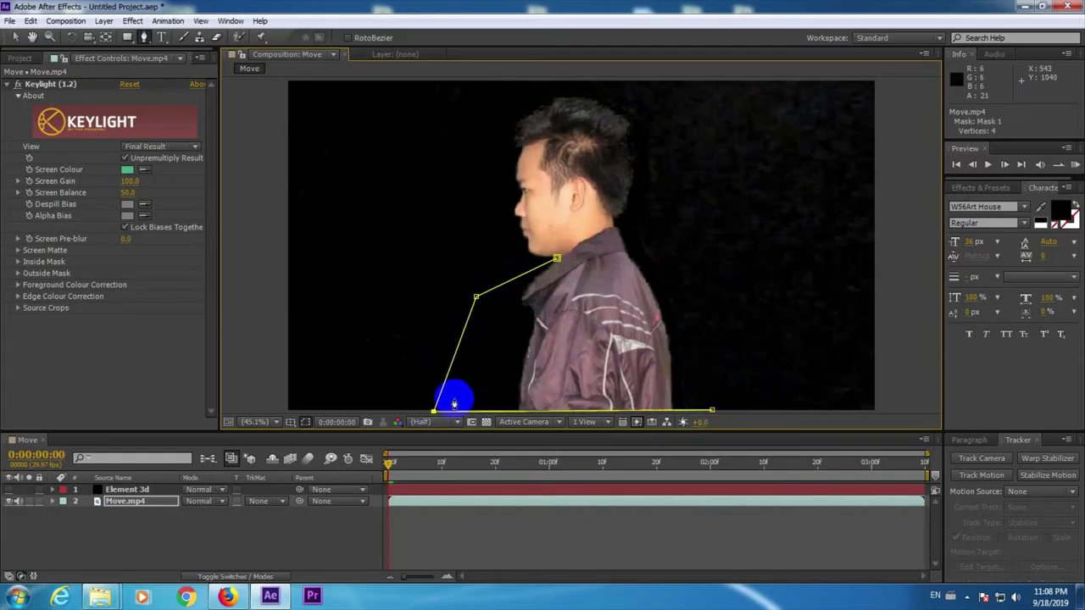
pyautogui.moveTo(710, 414); pyautogui.dragTo(714, 416)
pyautogui.click(717, 296)
pyautogui.click(688, 235)
pyautogui.click(648, 222)
pyautogui.click(622, 229)
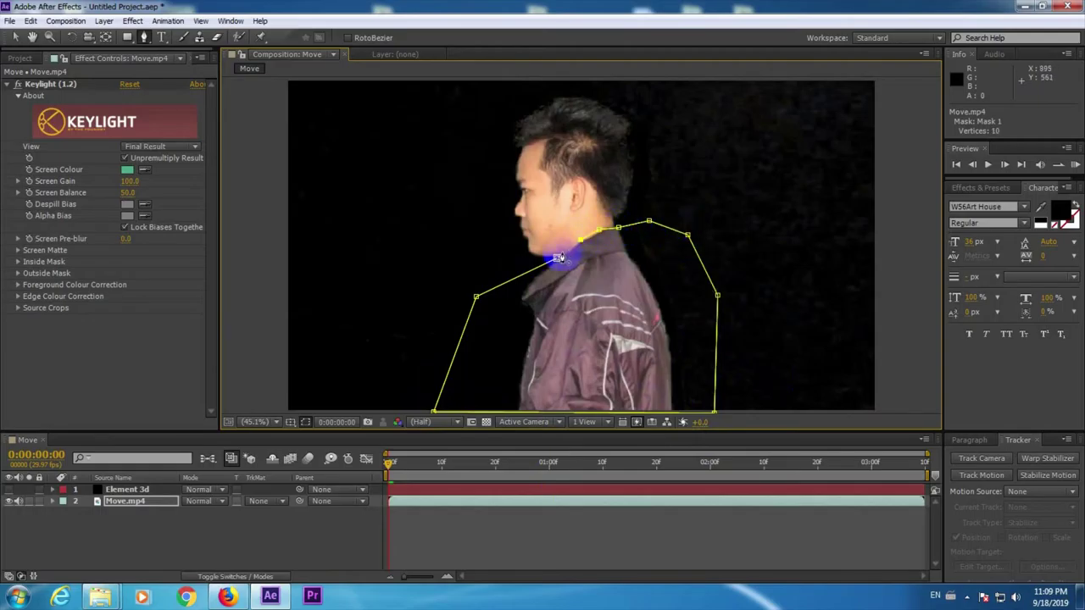
pyautogui.click(555, 258)
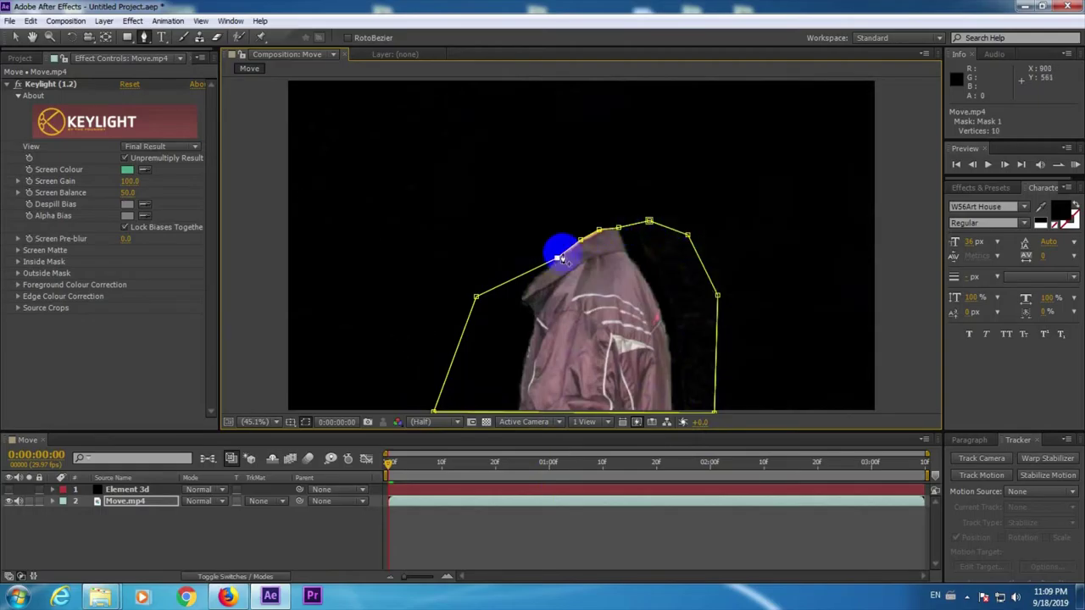
pyautogui.click(598, 228)
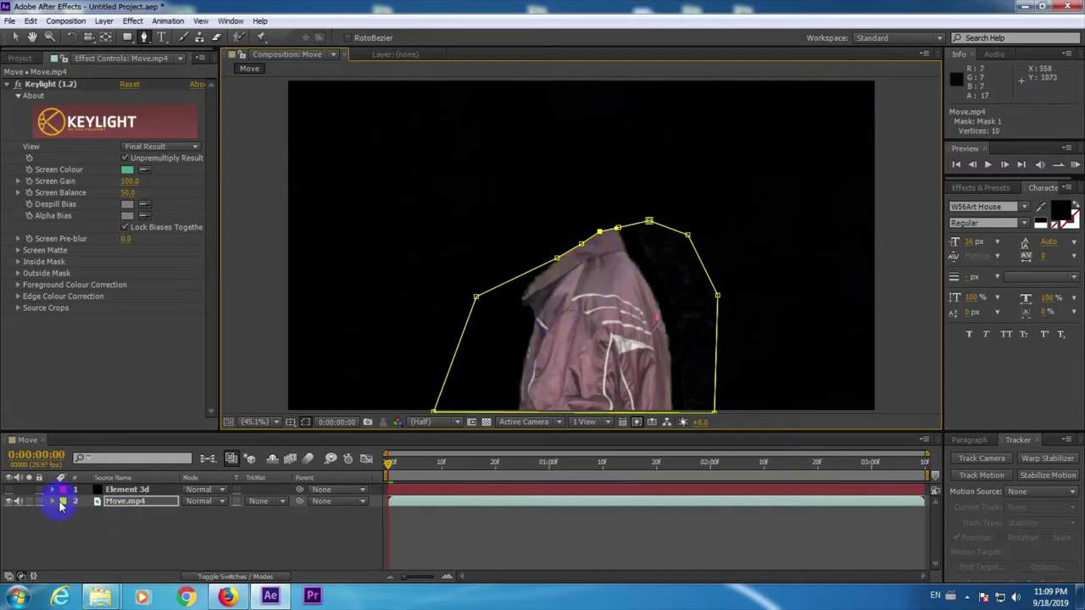
# - Reveal the properties of Mask 1 on Move.mp4 and enable Mask Path keyframing at the first frame
pyautogui.keyDown('shift'); pyautogui.click(125, 502); pyautogui.keyUp('shift')
pyautogui.press('m')
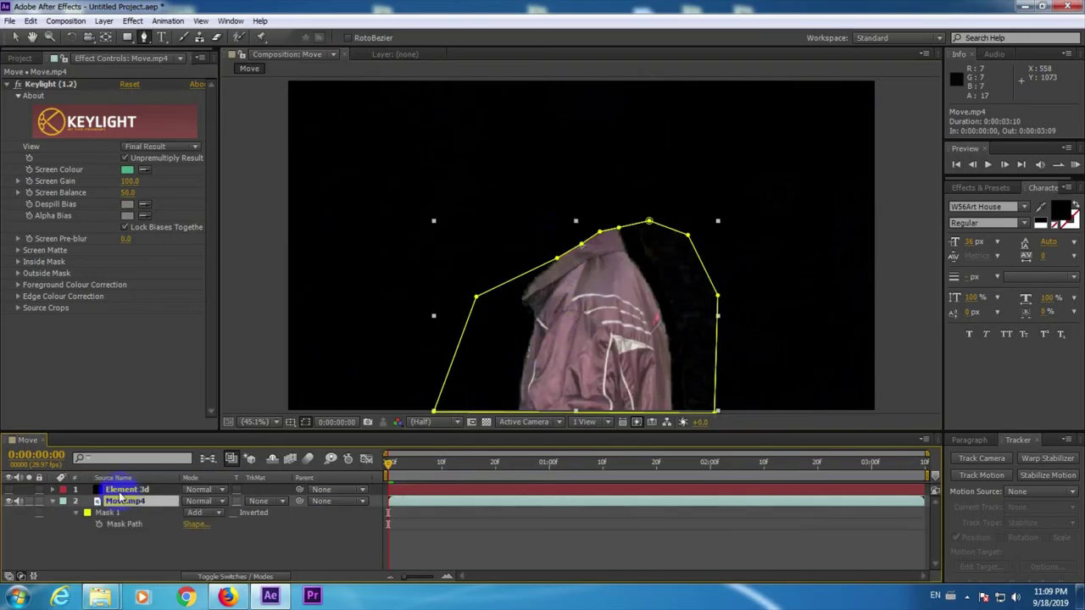
pyautogui.click(77, 514)
pyautogui.click(77, 514)
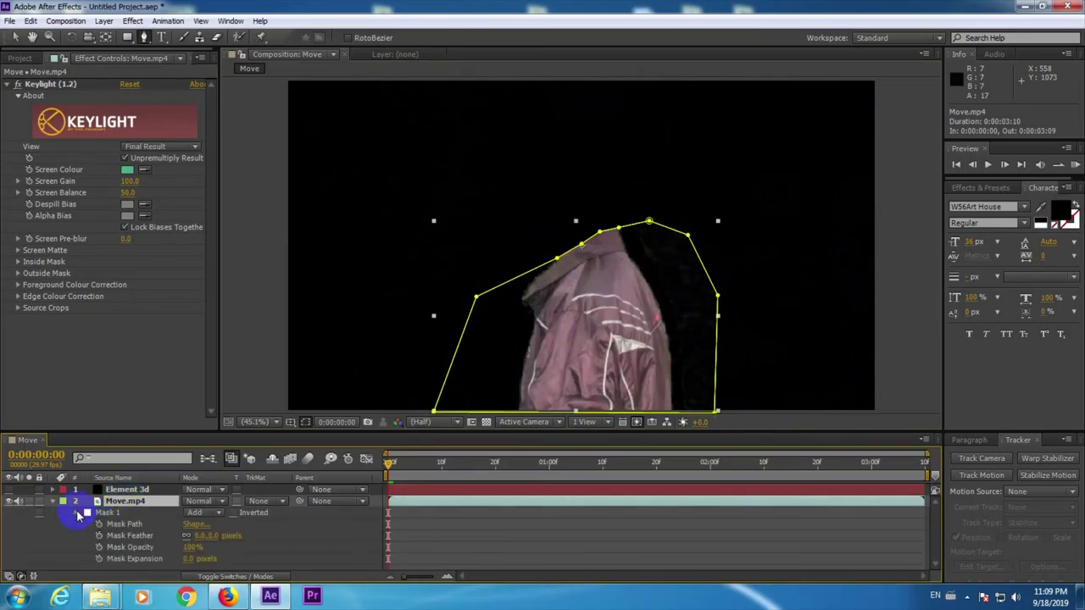
pyautogui.click(99, 526)
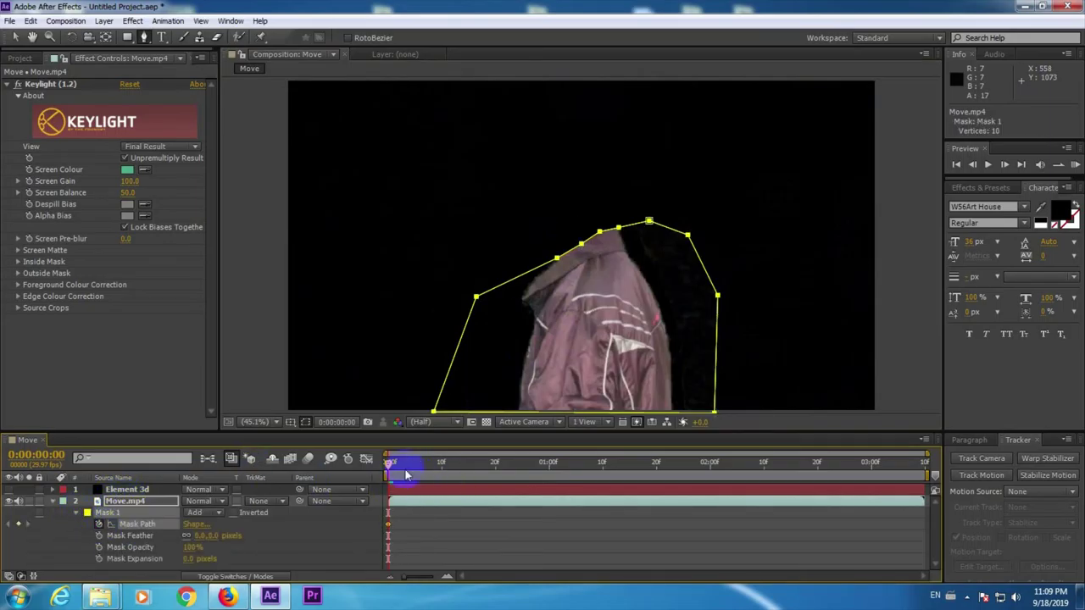
# - Keyframe the mask path at 0:00:00:06 by moving its individual collar points to follow the jacket's collar edge
pyautogui.moveTo(389, 464); pyautogui.dragTo(420, 462)
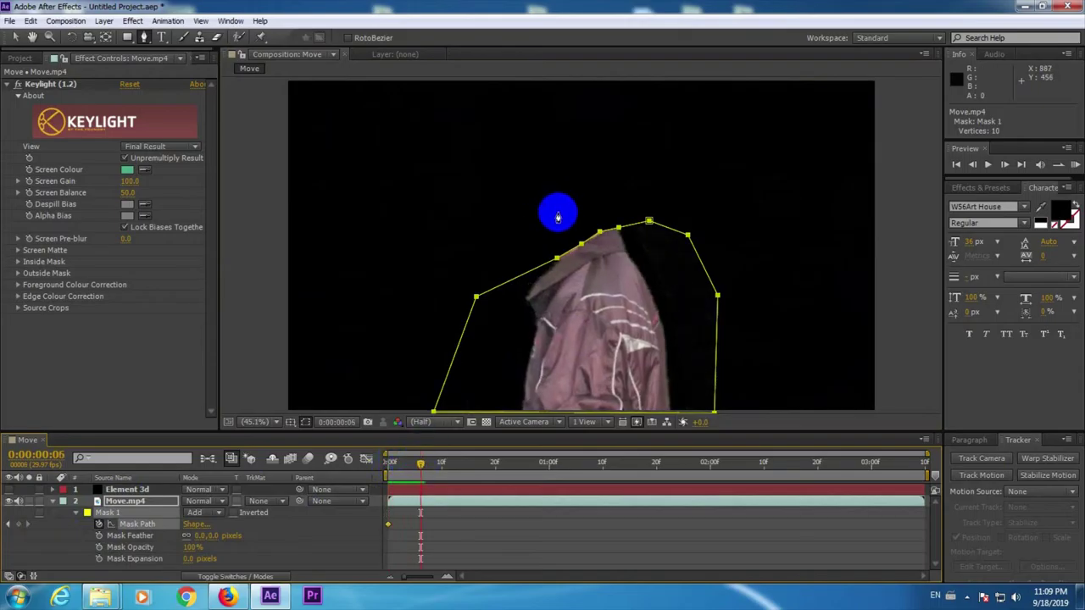
pyautogui.click(557, 257)
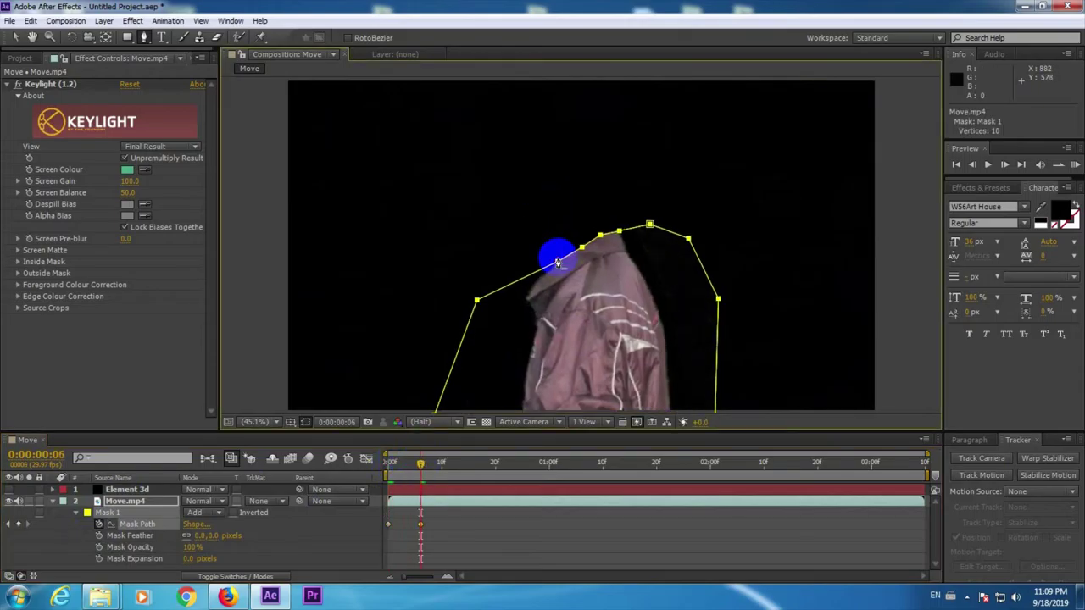
pyautogui.click(559, 547)
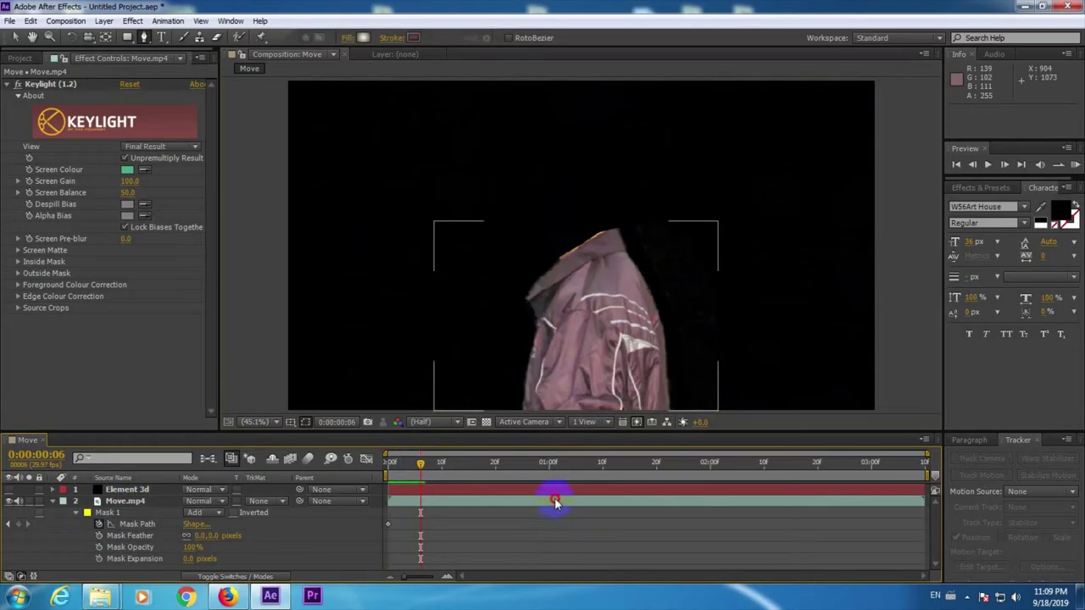
pyautogui.click(555, 503)
pyautogui.moveTo(559, 265); pyautogui.dragTo(600, 231)
# - Adjust the collar points of Mask 1 to the jacket at 0:00:00:12
pyautogui.moveTo(421, 463); pyautogui.dragTo(453, 469)
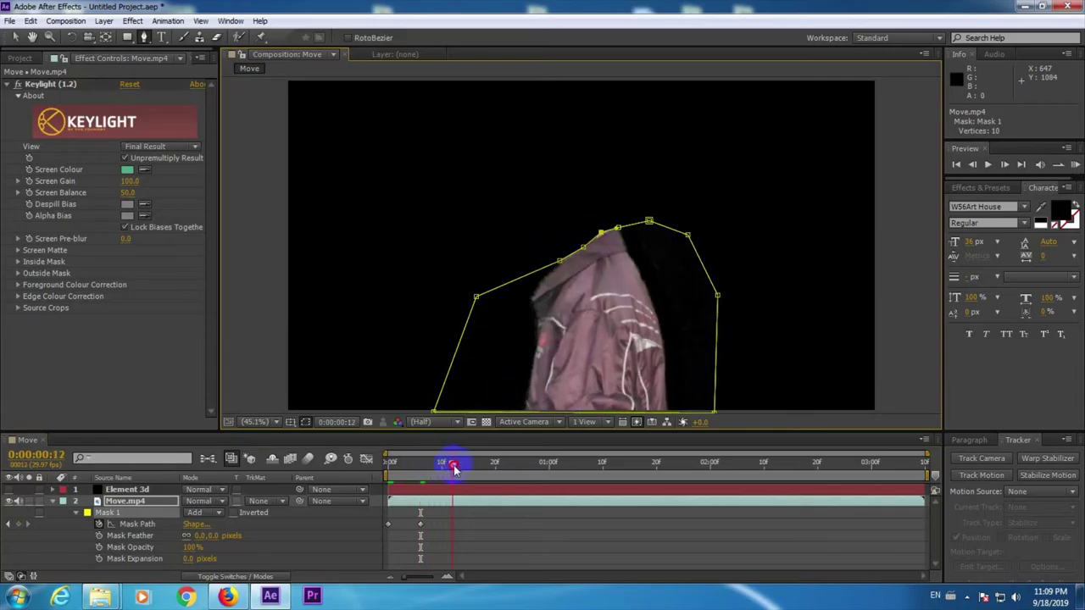
pyautogui.click(561, 263)
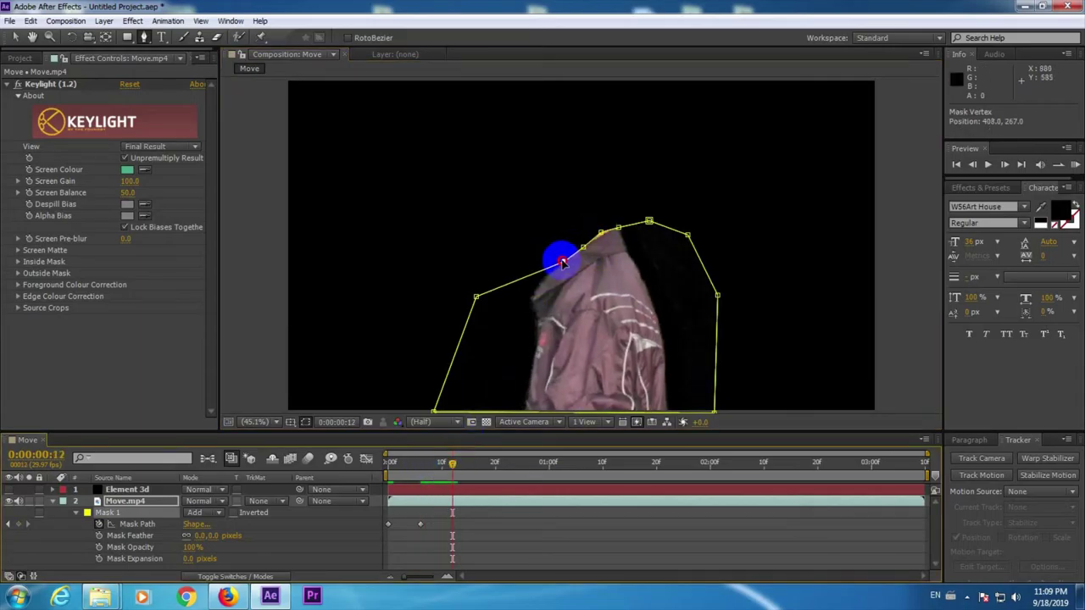
pyautogui.moveTo(561, 263); pyautogui.dragTo(563, 261)
pyautogui.click(599, 234)
# - Reshape the mask along the collar at 0:00:00:26, repositioning its front, middle and back collar points
pyautogui.moveTo(514, 462); pyautogui.dragTo(527, 465)
pyautogui.moveTo(564, 261)
pyautogui.mouseDown()
pyautogui.moveTo(543, 257)
pyautogui.moveTo(561, 250)
pyautogui.moveTo(569, 263)
pyautogui.moveTo(598, 242)
pyautogui.moveTo(570, 263)
pyautogui.mouseUp()
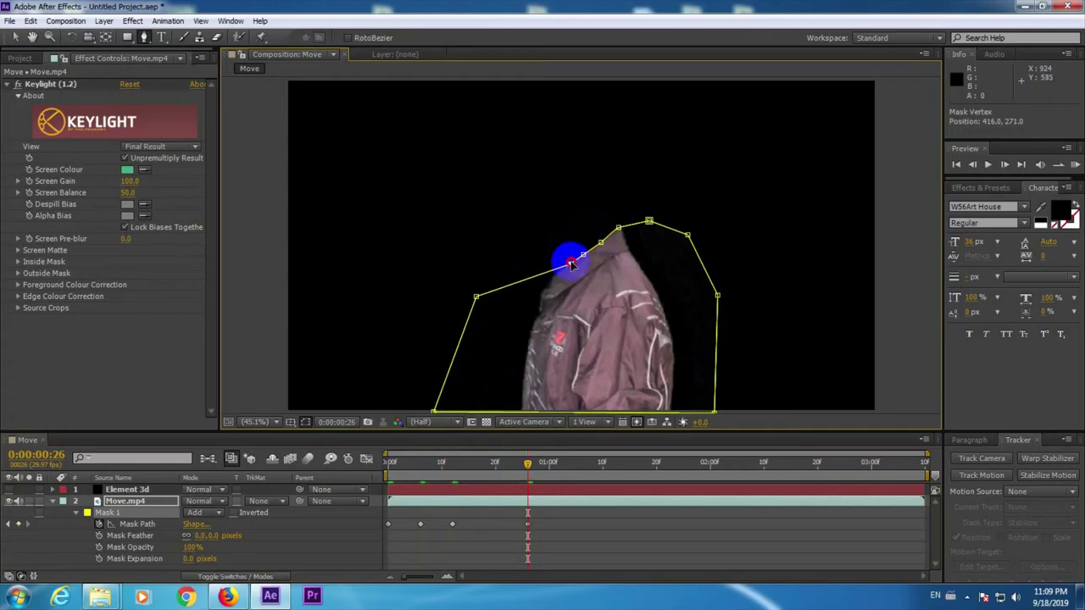
pyautogui.moveTo(619, 227); pyautogui.dragTo(621, 230)
# - Lower the mask's front collar points at 0:00:01:05 to cut away the visible neck
pyautogui.click(547, 455)
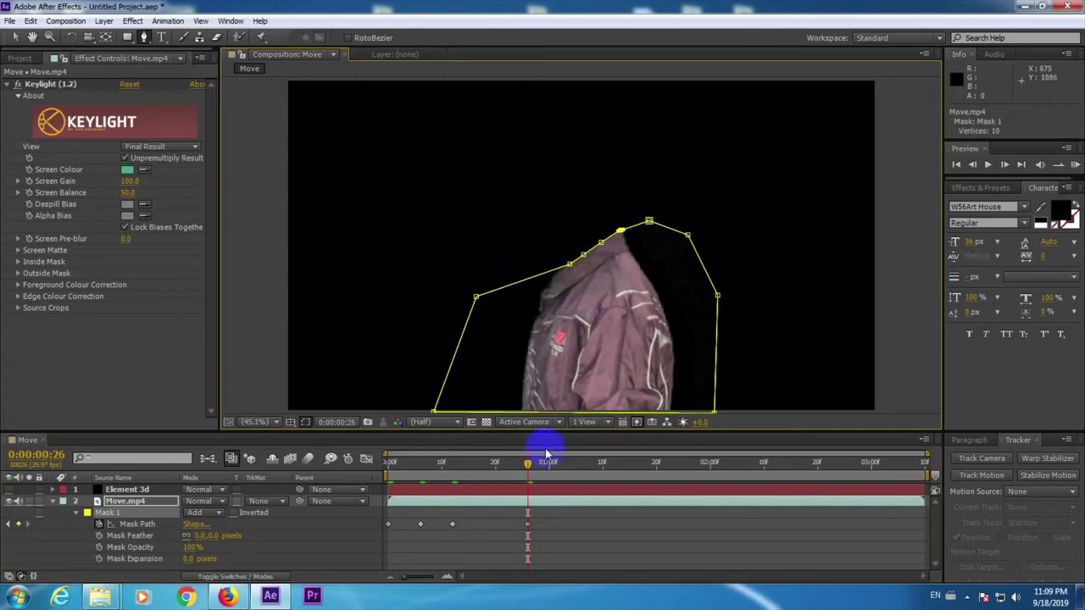
pyautogui.moveTo(534, 464); pyautogui.dragTo(576, 465)
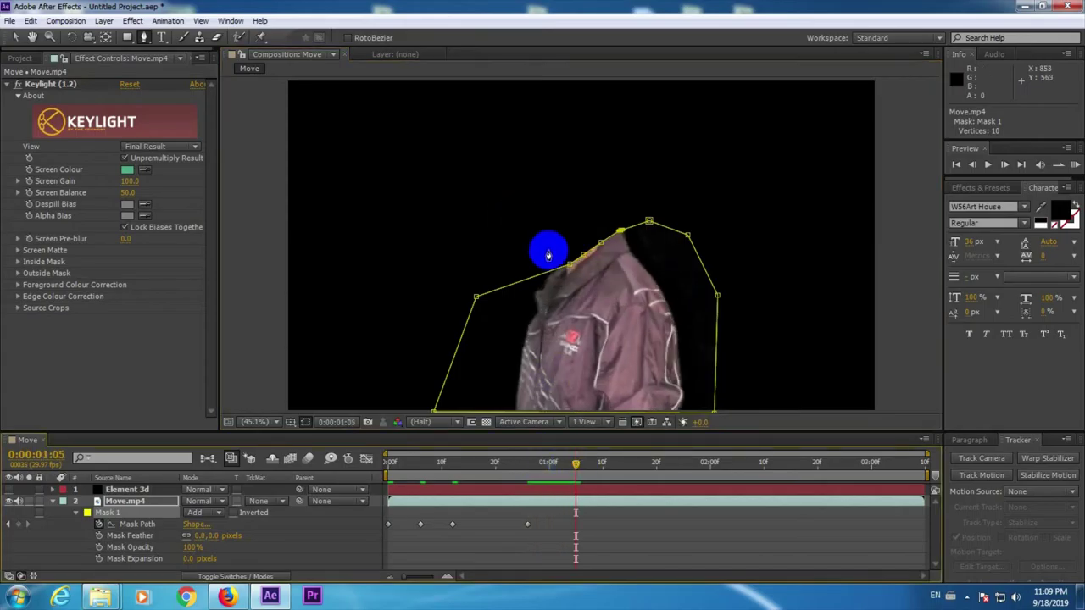
pyautogui.click(566, 270)
pyautogui.click(574, 245)
pyautogui.click(600, 245)
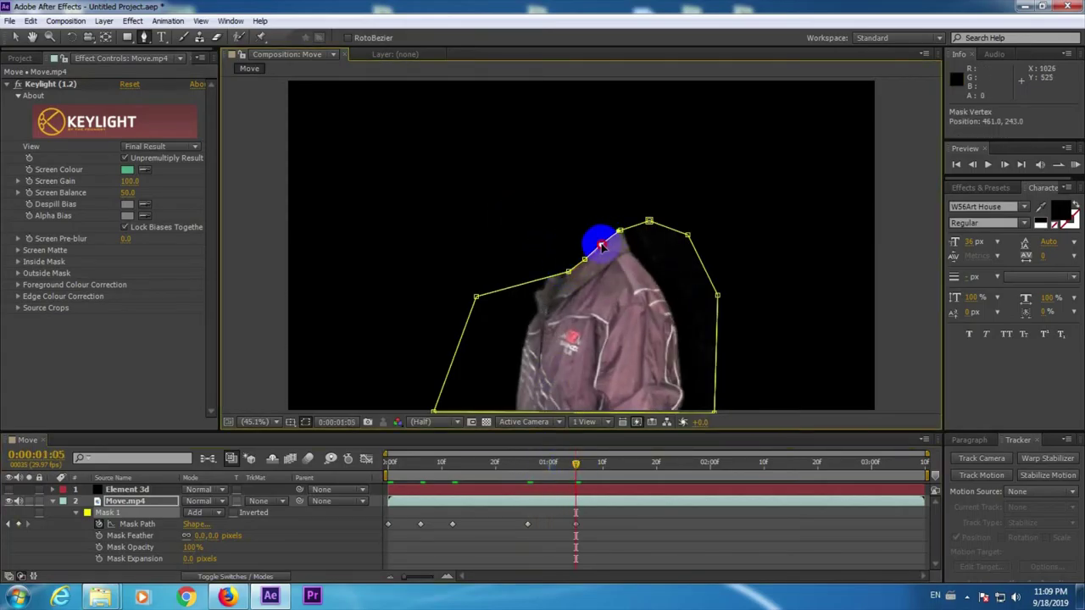
pyautogui.click(569, 272)
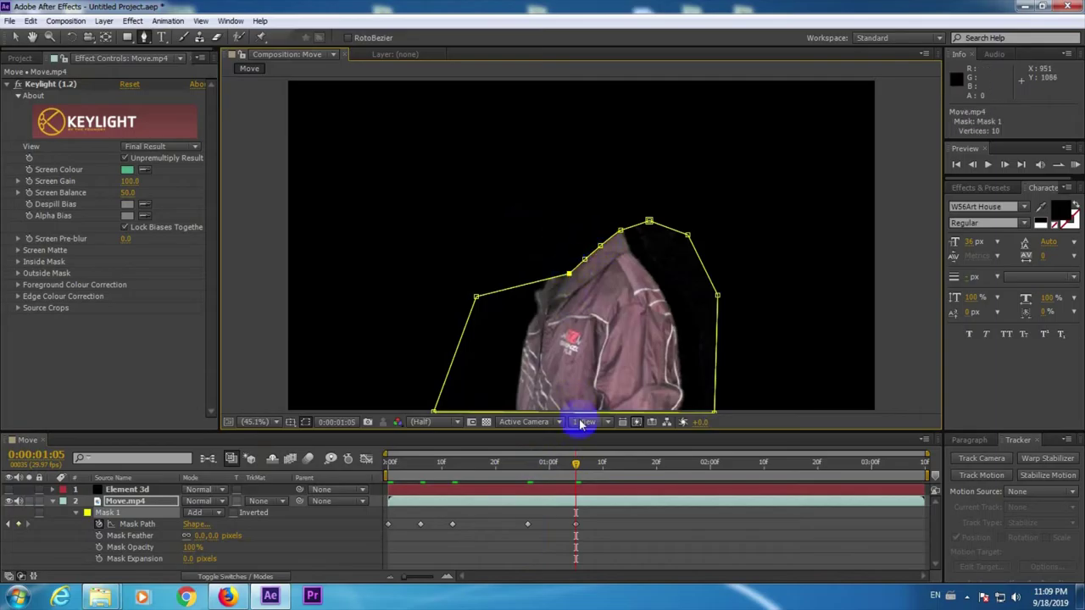
# - At 0:00:01:16, pull the mask points down into the collar opening and along its back edge to hide the neck
pyautogui.moveTo(579, 465); pyautogui.dragTo(636, 466)
pyautogui.click(566, 275)
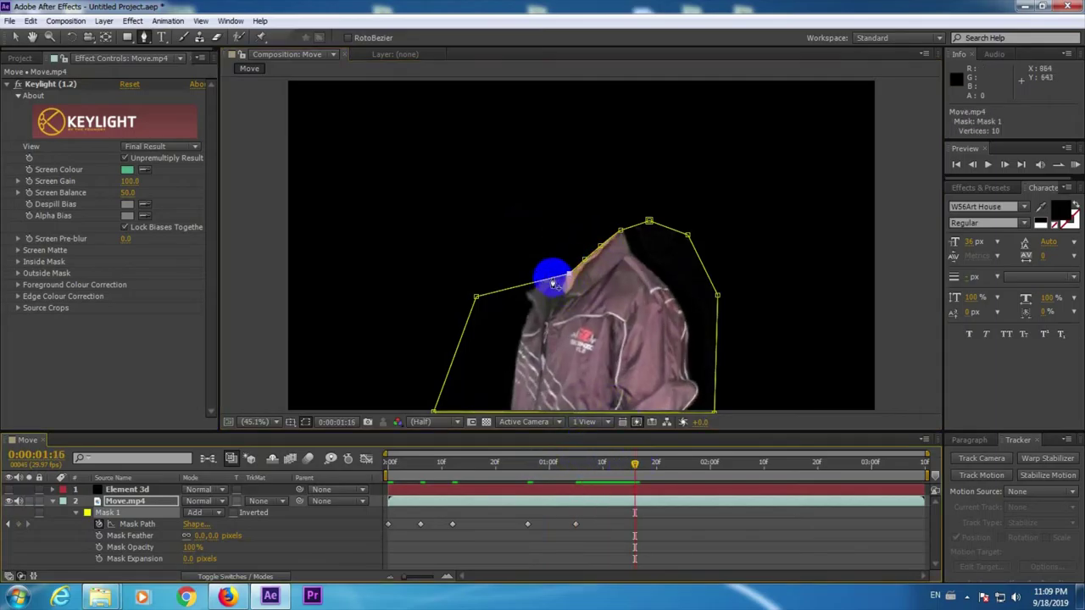
pyautogui.moveTo(571, 277); pyautogui.dragTo(565, 283)
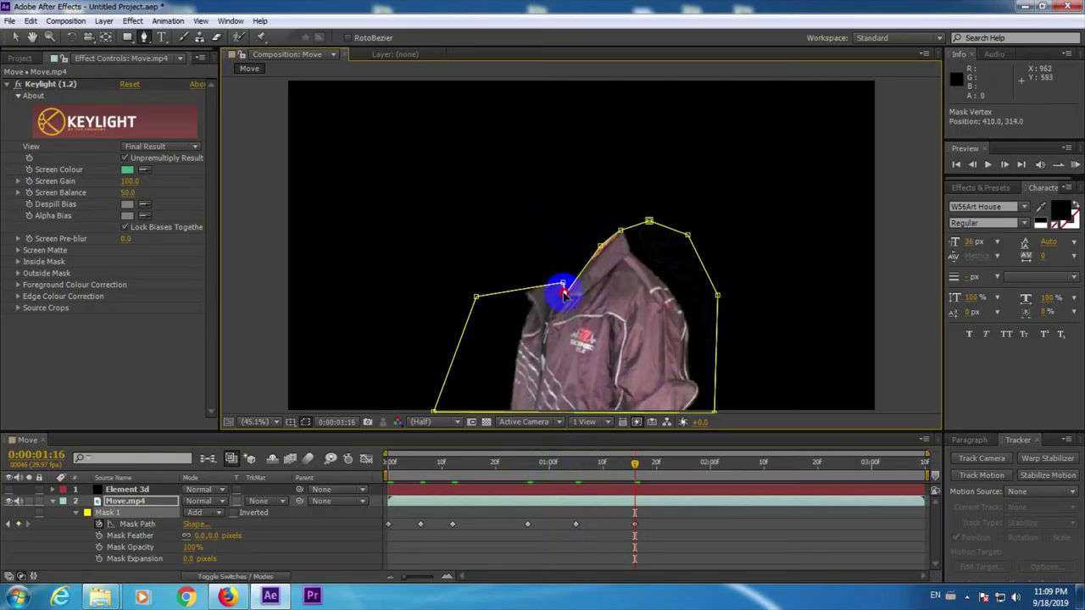
pyautogui.click(600, 250)
pyautogui.moveTo(600, 253); pyautogui.dragTo(614, 237)
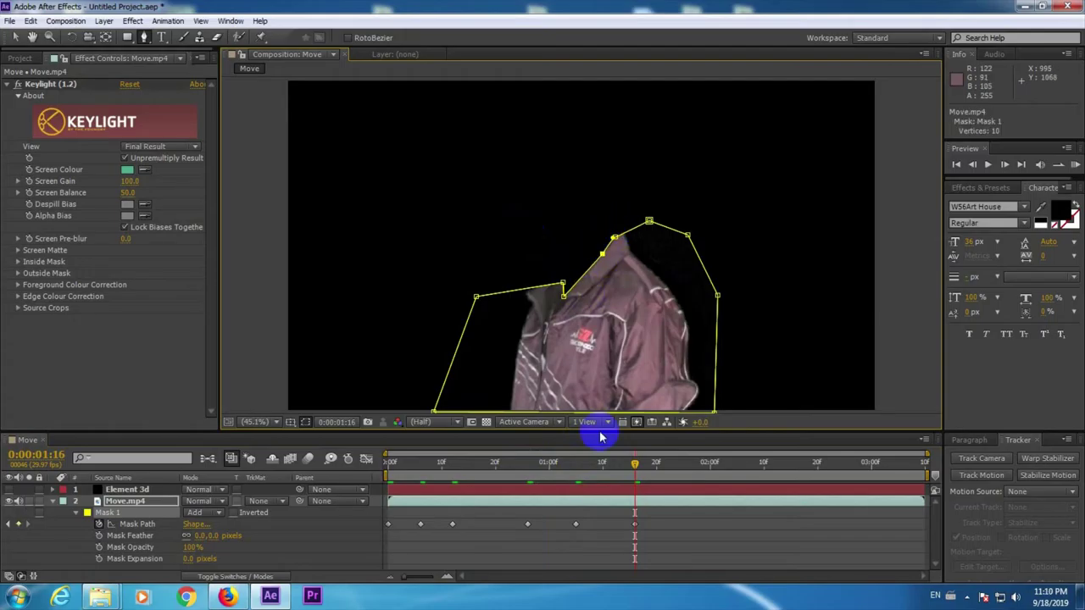
# - Refit the mask to the open collar and its back edge at 0:00:02:07
pyautogui.moveTo(637, 464); pyautogui.dragTo(746, 464)
pyautogui.click(561, 288)
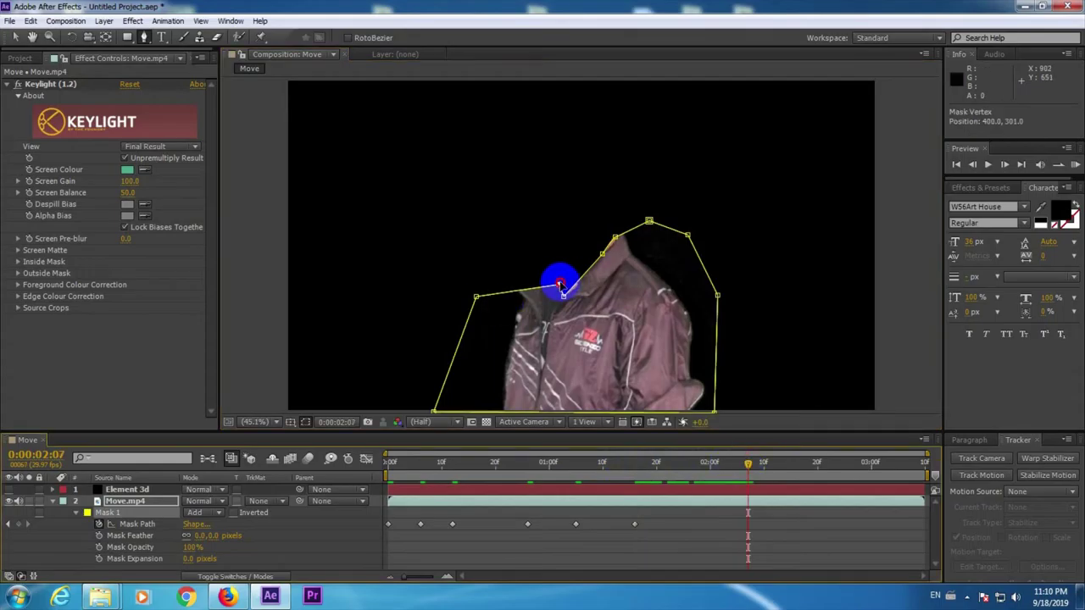
pyautogui.moveTo(557, 287); pyautogui.dragTo(557, 290)
pyautogui.moveTo(602, 256); pyautogui.dragTo(583, 279)
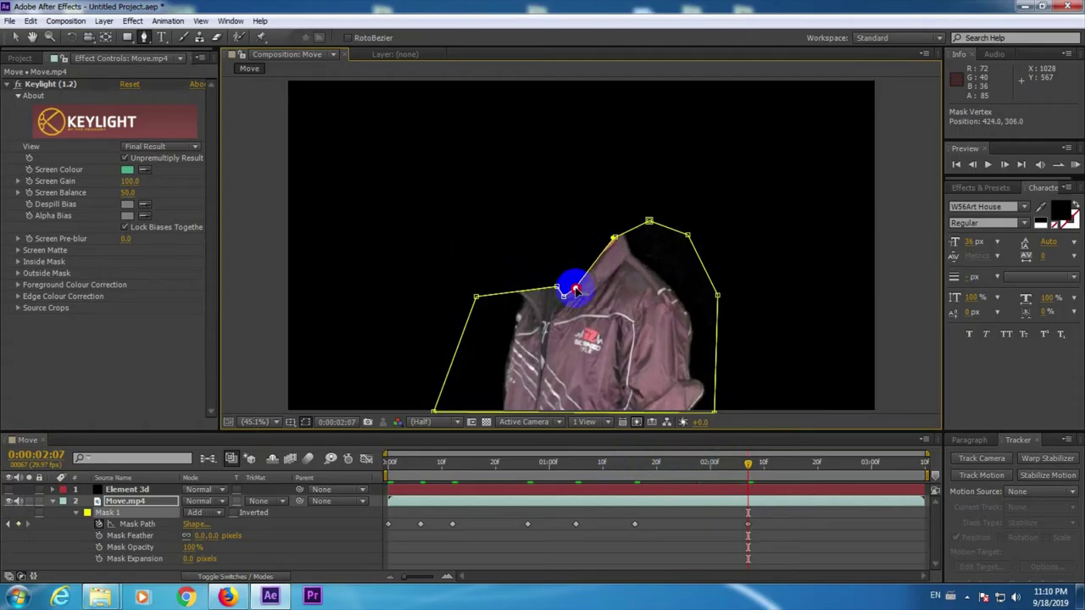
pyautogui.moveTo(614, 238); pyautogui.dragTo(613, 242)
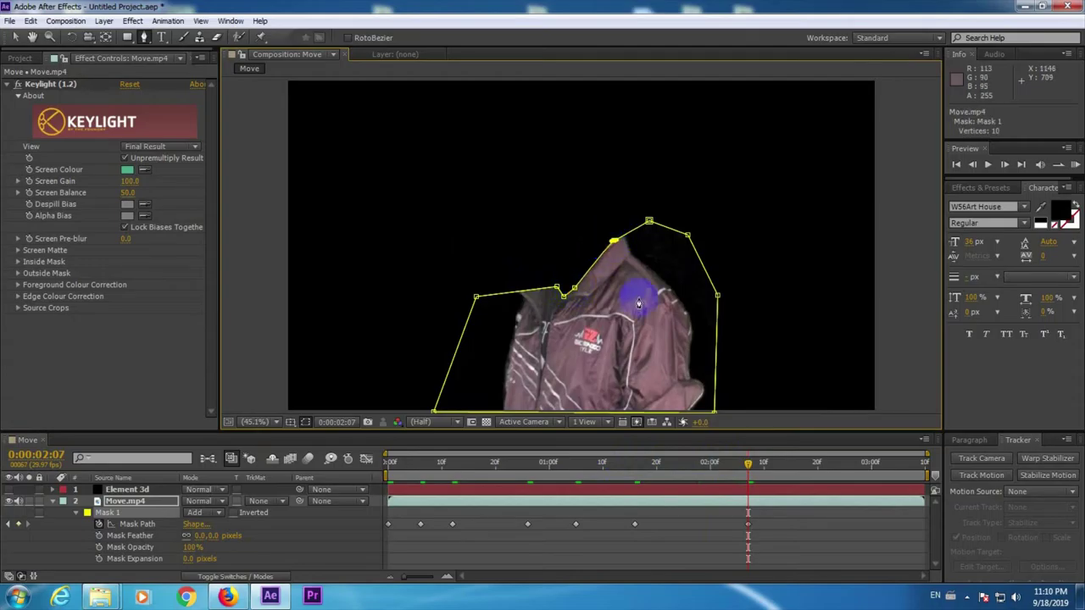
# - Move the mask point at the back of the collar onto the jacket edge at 0:00:03:06
pyautogui.moveTo(749, 472); pyautogui.dragTo(904, 474)
pyautogui.click(609, 246)
pyautogui.moveTo(610, 251); pyautogui.dragTo(609, 249)
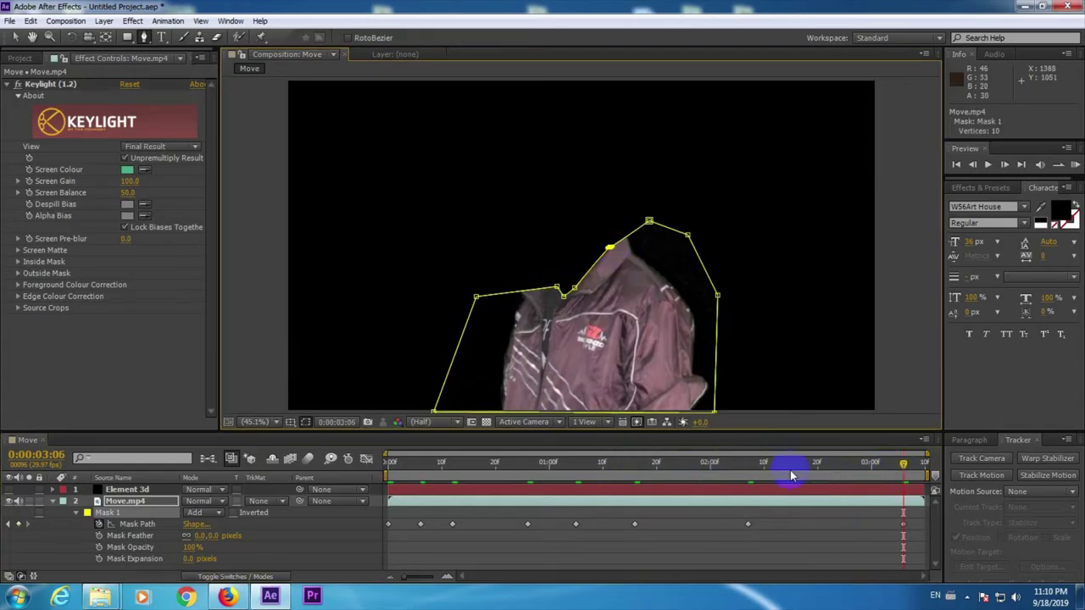
# - Play a RAM preview of the masked jacket from the first frame to check the mask animation
pyautogui.click(828, 464)
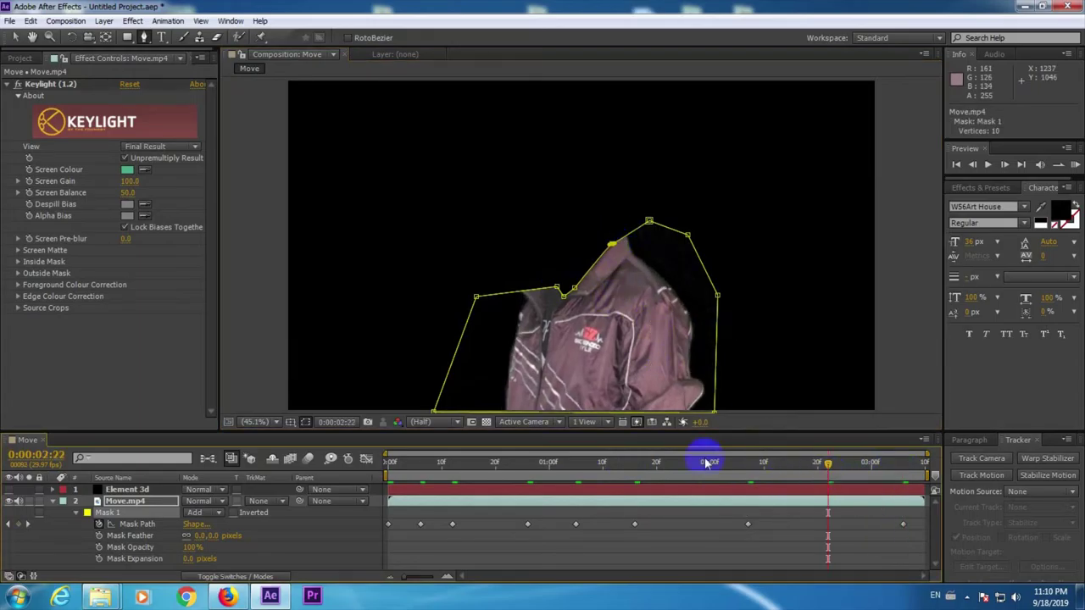
pyautogui.press('Home')
pyautogui.click(859, 528)
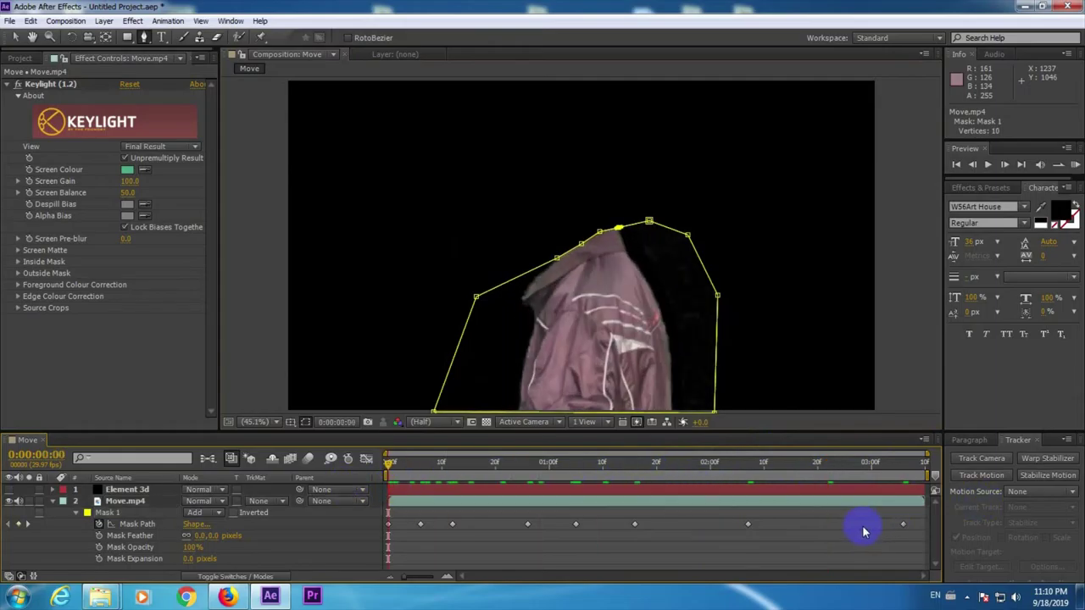
pyautogui.click(1075, 165)
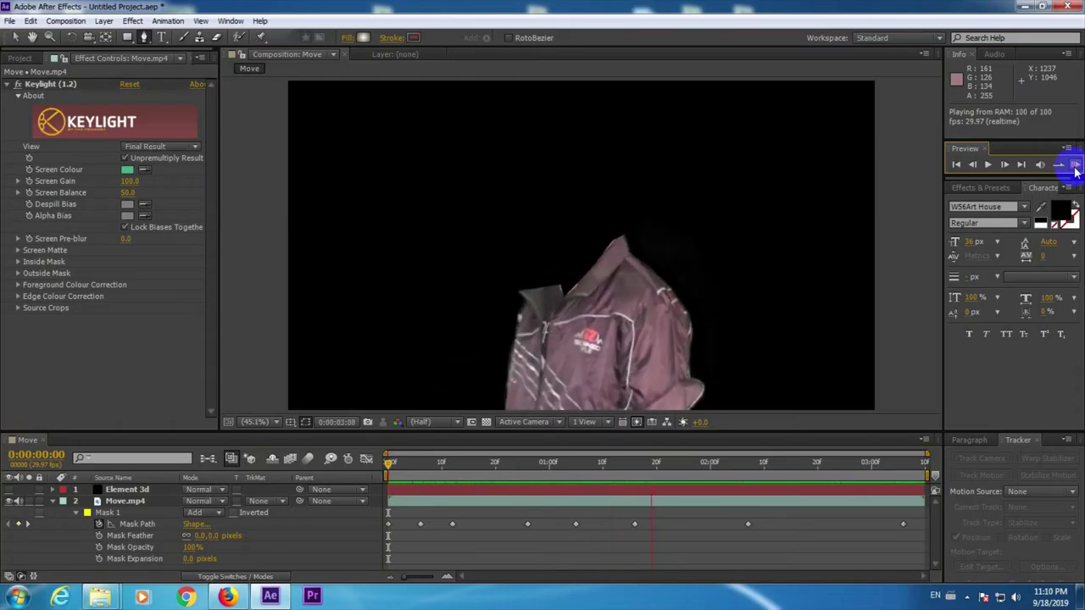
# - Correct the mask at 0:00:02:00 by moving the back and inner collar points closer to the jacket
pyautogui.moveTo(812, 467); pyautogui.dragTo(710, 479)
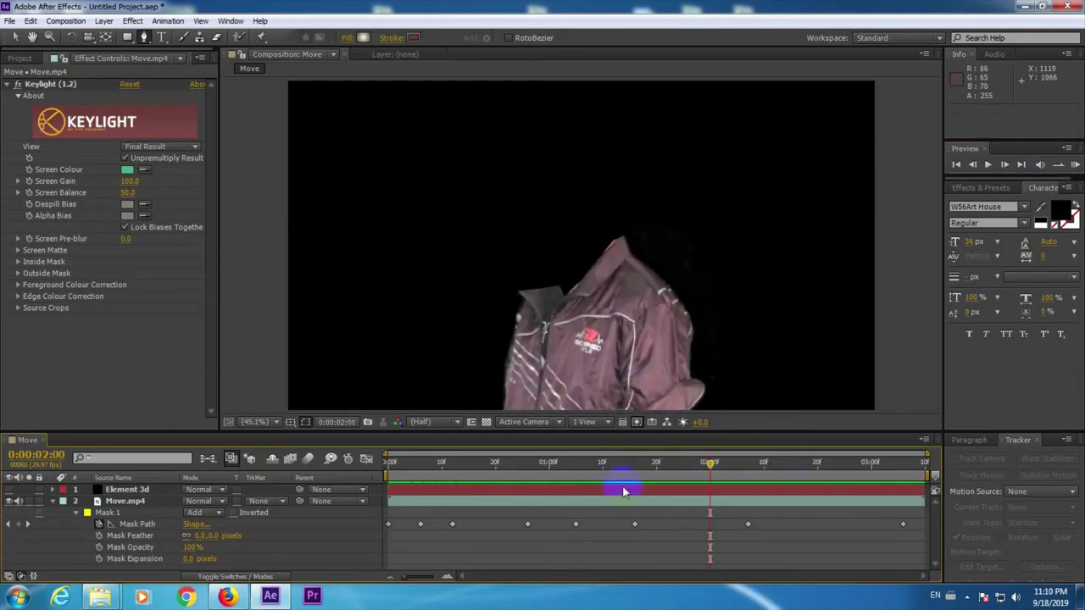
pyautogui.click(631, 504)
pyautogui.click(612, 244)
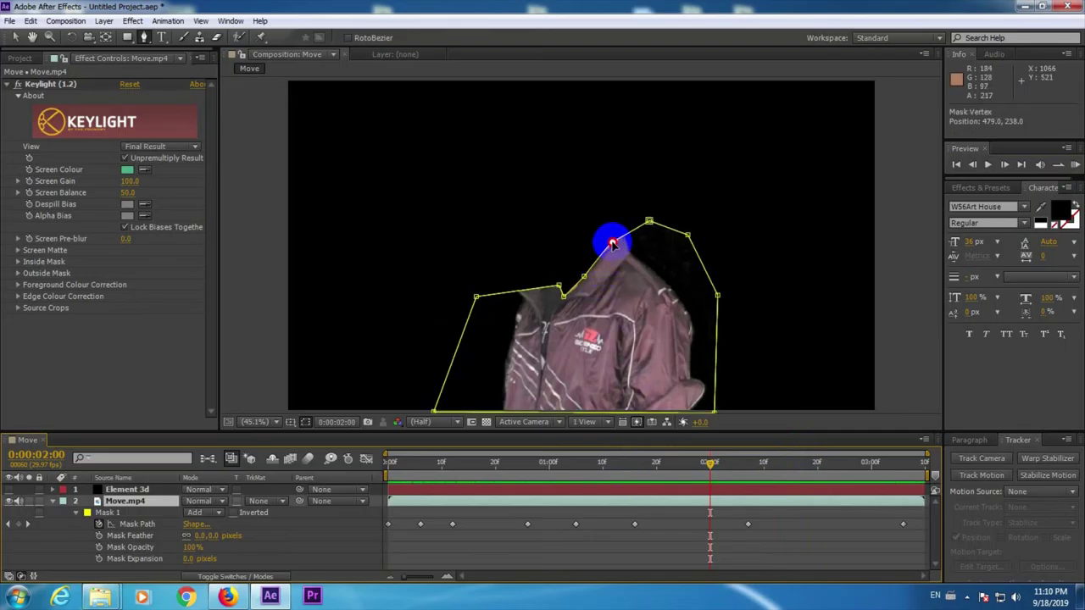
pyautogui.moveTo(610, 249); pyautogui.dragTo(573, 289)
# - Set the Mask Feather of Mask 1 to 33 pixels and deselect the layer
pyautogui.click(370, 513)
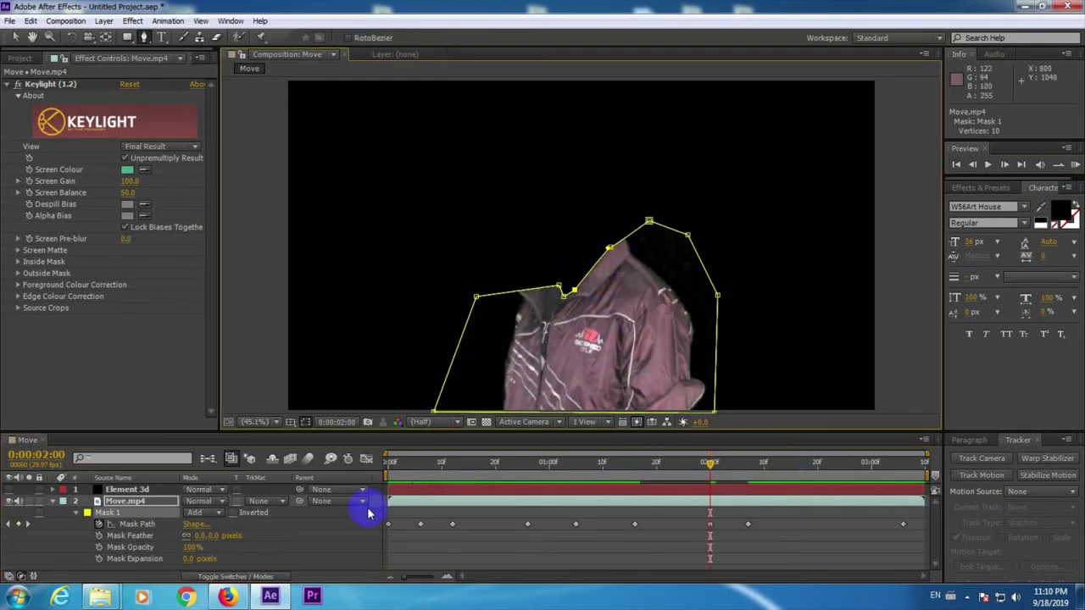
pyautogui.click(239, 551)
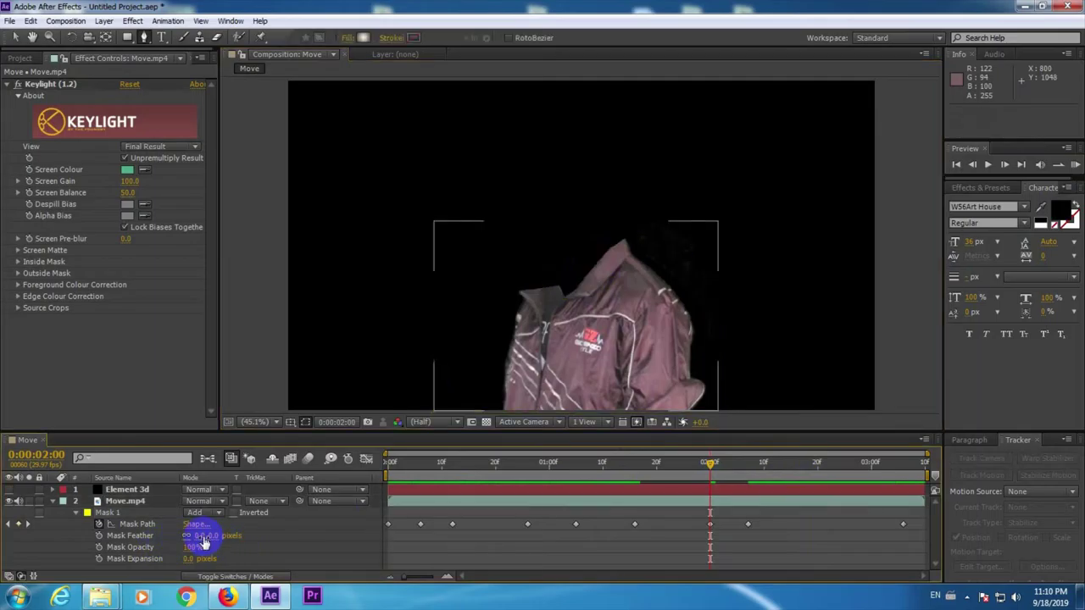
pyautogui.moveTo(205, 536); pyautogui.dragTo(211, 535)
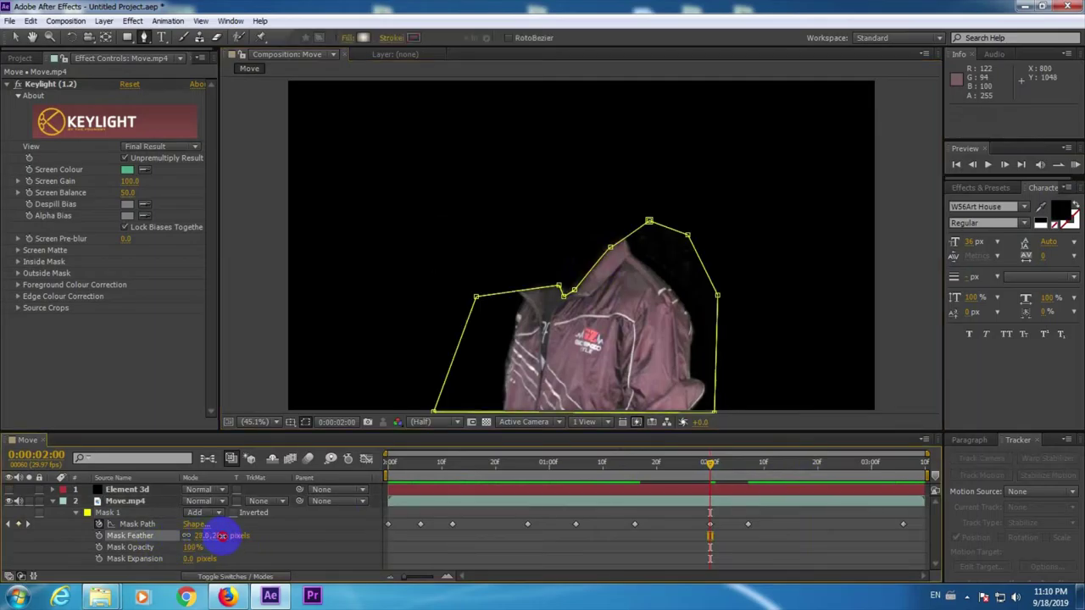
pyautogui.click(549, 541)
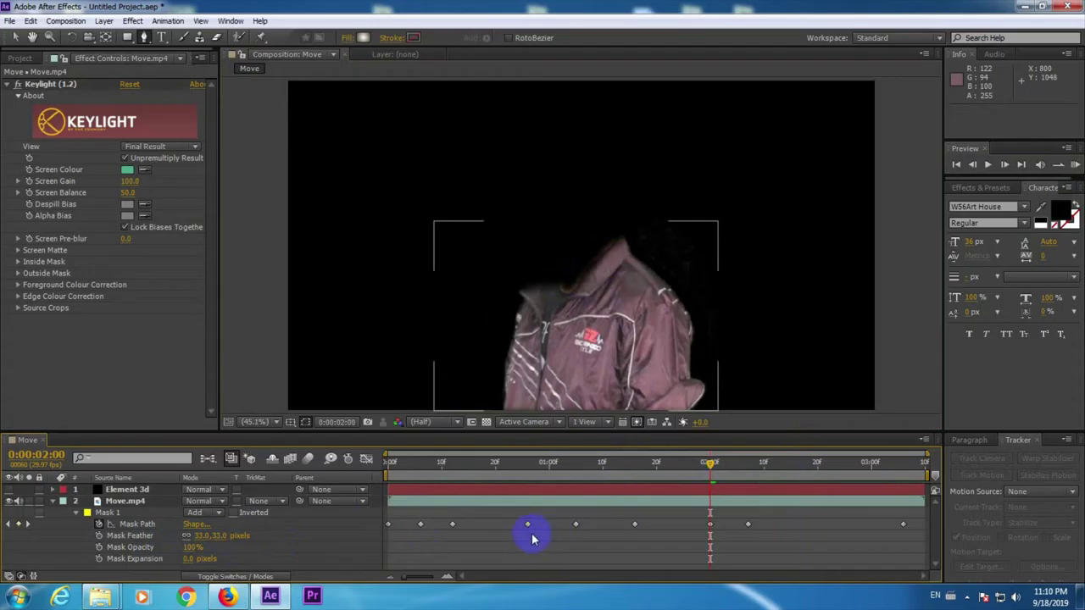
# - Add a mask path correction at 0:00:01:00, tightening the front and middle collar points around the jacket
pyautogui.moveTo(508, 458); pyautogui.dragTo(549, 466)
pyautogui.click(584, 258)
pyautogui.click(543, 500)
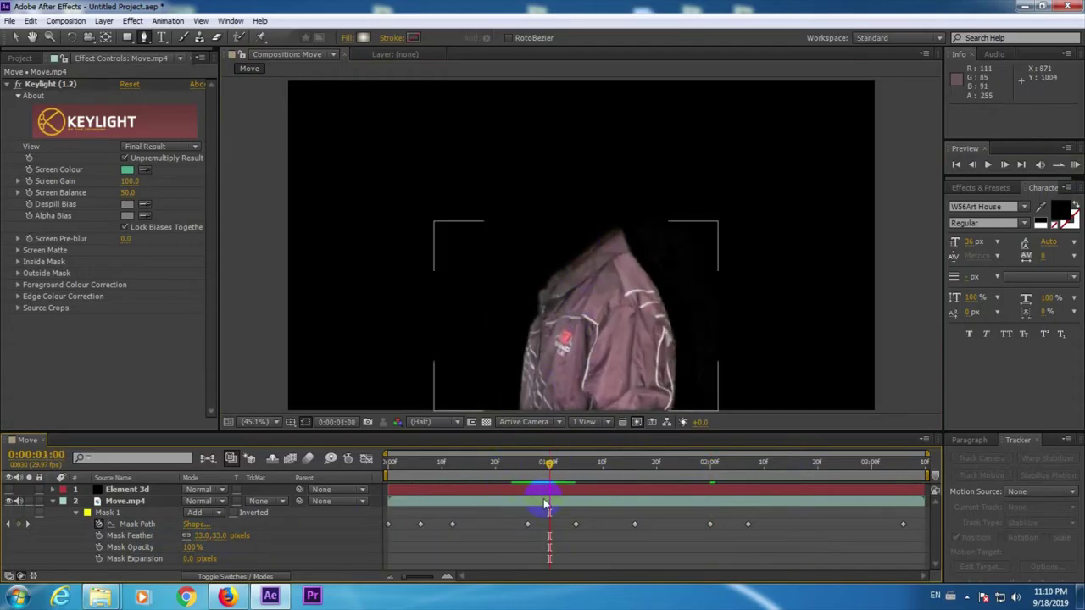
pyautogui.click(588, 295)
pyautogui.moveTo(584, 259)
pyautogui.mouseDown()
pyautogui.moveTo(581, 249)
pyautogui.moveTo(602, 251)
pyautogui.mouseUp()
pyautogui.click(570, 267)
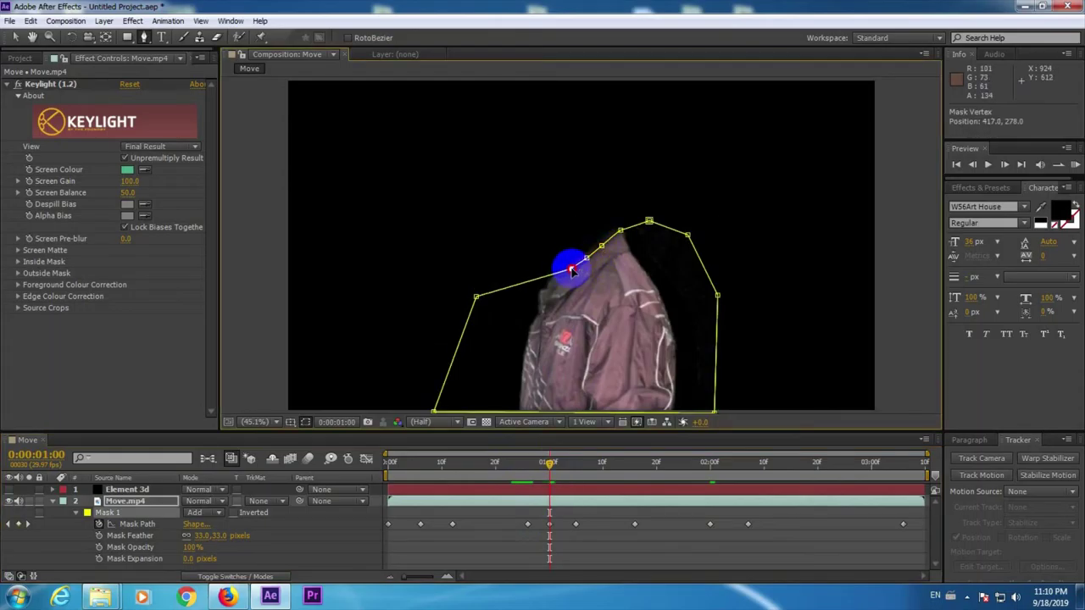
pyautogui.click(648, 553)
# - Lower the front collar points of Move.mp4's mask at 0:00:01:12 to remove the exposed neck
pyautogui.moveTo(594, 465); pyautogui.dragTo(616, 479)
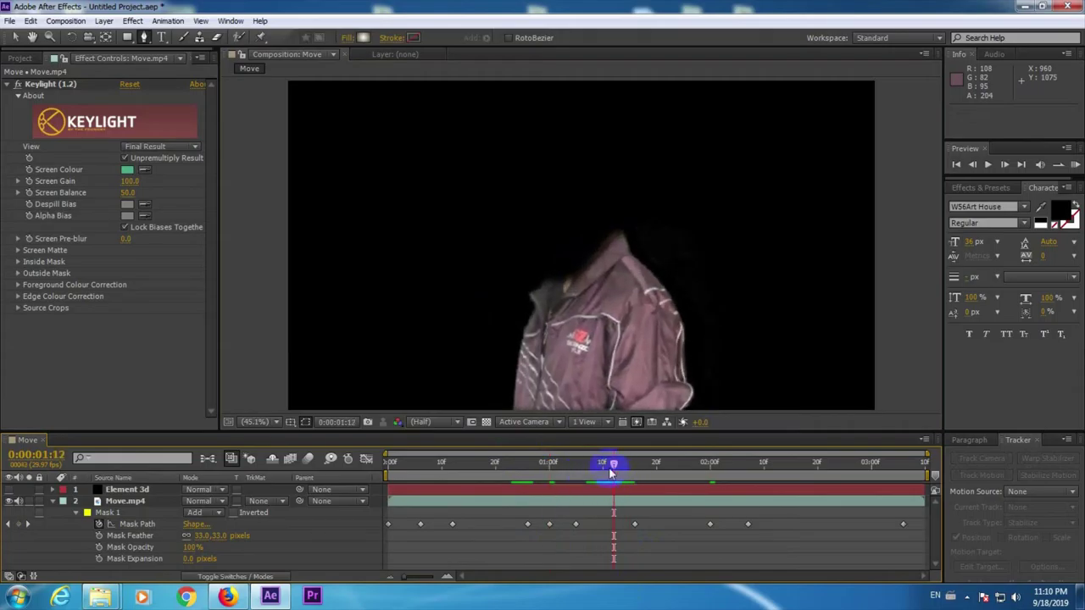
pyautogui.click(577, 501)
pyautogui.moveTo(563, 271); pyautogui.dragTo(565, 290)
# - Fine-tune the front collar point of the mask at 0:00:01:09
pyautogui.moveTo(653, 466); pyautogui.dragTo(599, 464)
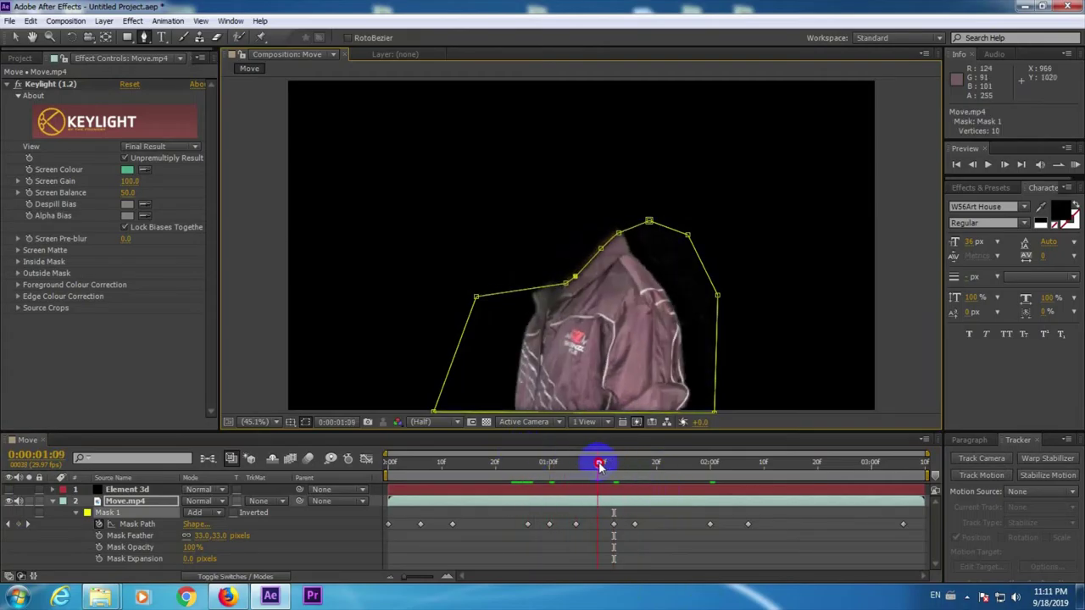
pyautogui.click(576, 334)
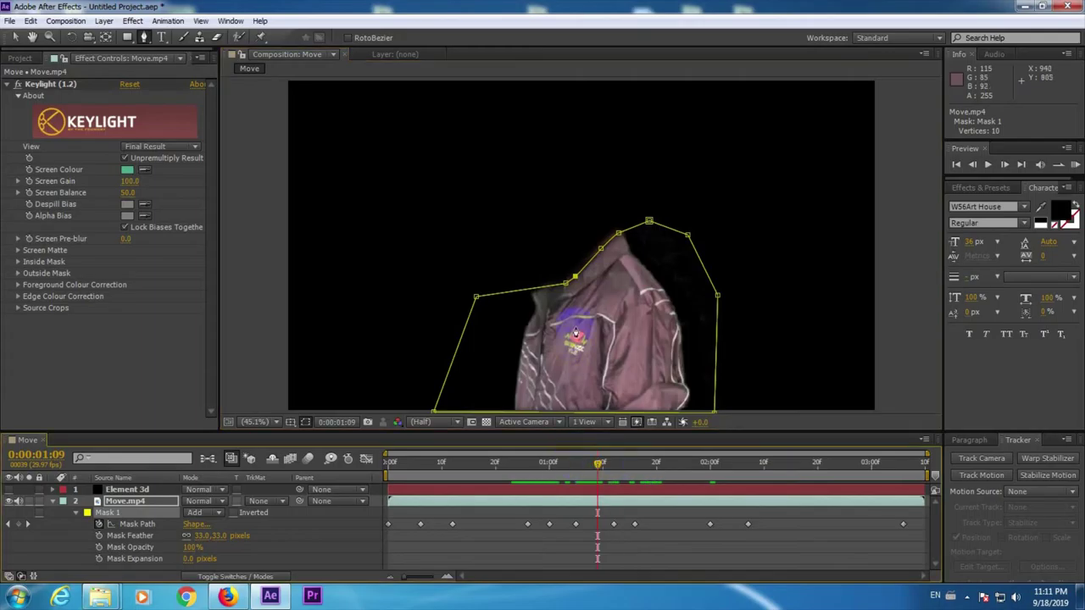
pyautogui.moveTo(567, 287)
pyautogui.mouseDown()
pyautogui.moveTo(522, 280)
pyautogui.moveTo(515, 268)
pyautogui.moveTo(552, 246)
pyautogui.moveTo(564, 291)
pyautogui.mouseUp()
# - Reshape the mask's front collar points just after the 0:00:01:12 keyframe, and advance to 0:00:01:16
pyautogui.moveTo(600, 463); pyautogui.dragTo(617, 471)
pyautogui.click(566, 293)
pyautogui.moveTo(561, 290)
pyautogui.mouseDown()
pyautogui.moveTo(542, 266)
pyautogui.moveTo(557, 247)
pyautogui.moveTo(562, 262)
pyautogui.moveTo(591, 263)
pyautogui.moveTo(574, 285)
pyautogui.mouseUp()
pyautogui.click(564, 291)
pyautogui.click(596, 265)
pyautogui.moveTo(623, 468); pyautogui.dragTo(635, 468)
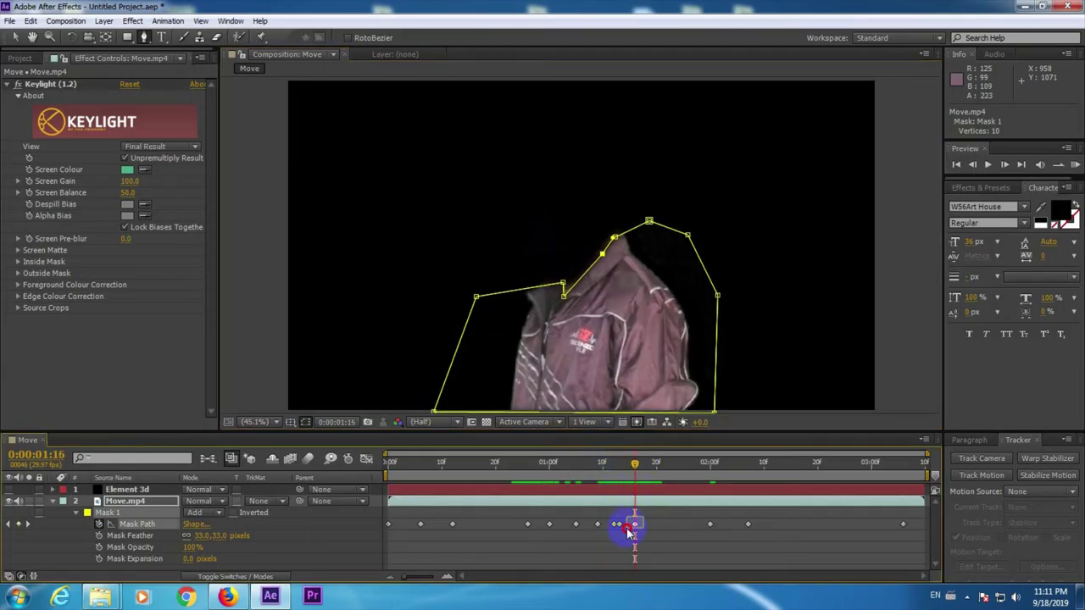
# - Delete Move.mp4's mask path keyframes from 0:00:01:16 through about 0:00:02:07
pyautogui.click(635, 523)
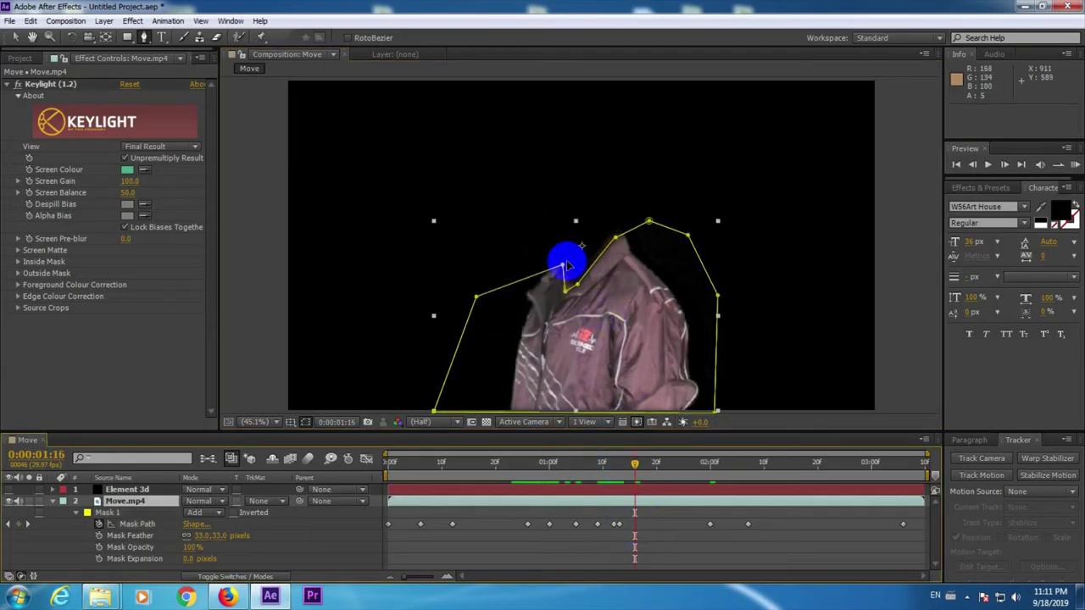
pyautogui.click(644, 501)
pyautogui.moveTo(640, 477); pyautogui.dragTo(799, 548)
pyautogui.press('Delete')
# - Reshape the mask's front collar points into a V along the jacket opening at 0:00:02:00
pyautogui.click(562, 271)
pyautogui.moveTo(561, 271); pyautogui.dragTo(569, 295)
pyautogui.click(565, 291)
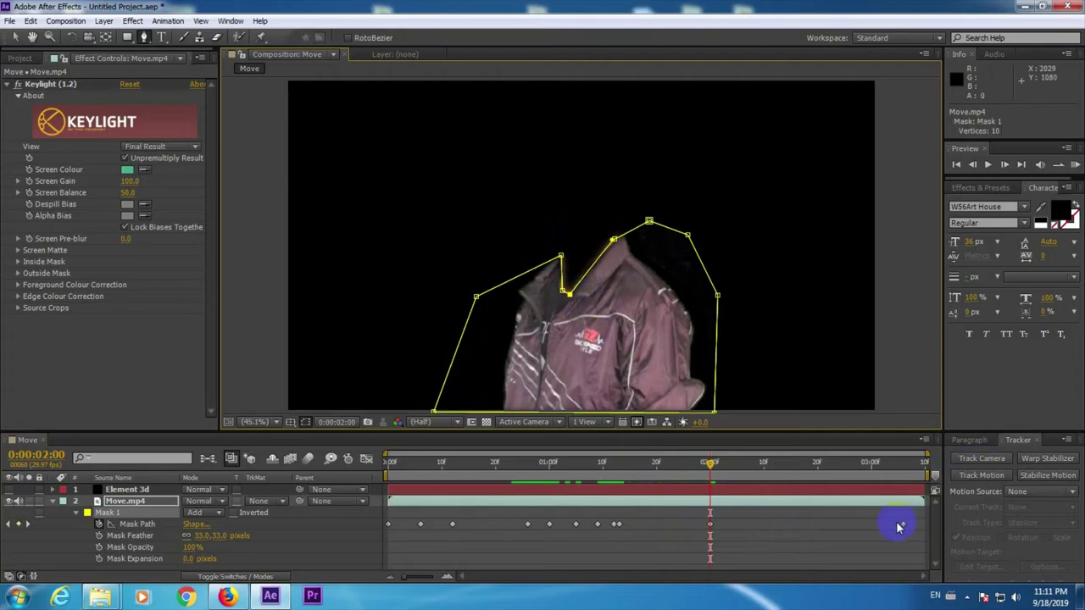
# - Delete the mask path keyframe at 0:00:03:06 and the two close-set ones around 0:00:01:12
pyautogui.click(903, 523)
pyautogui.doubleClick(625, 234)
pyautogui.click(570, 298)
pyautogui.moveTo(634, 462); pyautogui.dragTo(608, 479)
pyautogui.moveTo(617, 524); pyautogui.dragTo(607, 536)
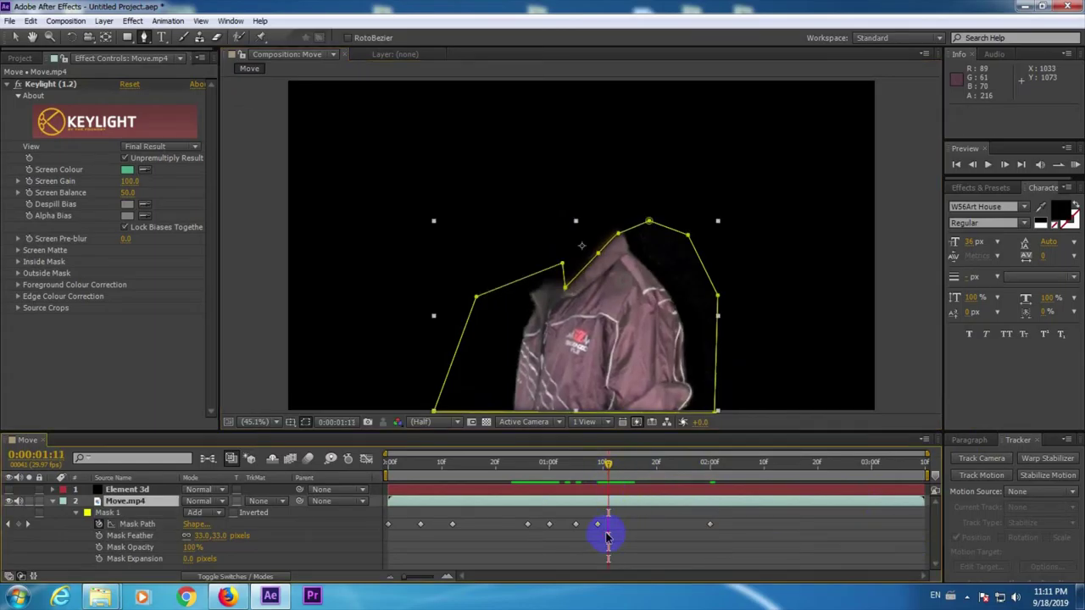
# - Adjust the mask's front collar point at 0:00:01:09 and fit the collar points to the jacket opening at 0:00:01:19
pyautogui.moveTo(610, 465); pyautogui.dragTo(598, 462)
pyautogui.moveTo(562, 266)
pyautogui.mouseDown()
pyautogui.moveTo(570, 242)
pyautogui.moveTo(564, 268)
pyautogui.mouseUp()
pyautogui.moveTo(598, 469); pyautogui.dragTo(651, 466)
pyautogui.click(586, 272)
pyautogui.moveTo(566, 288); pyautogui.dragTo(572, 291)
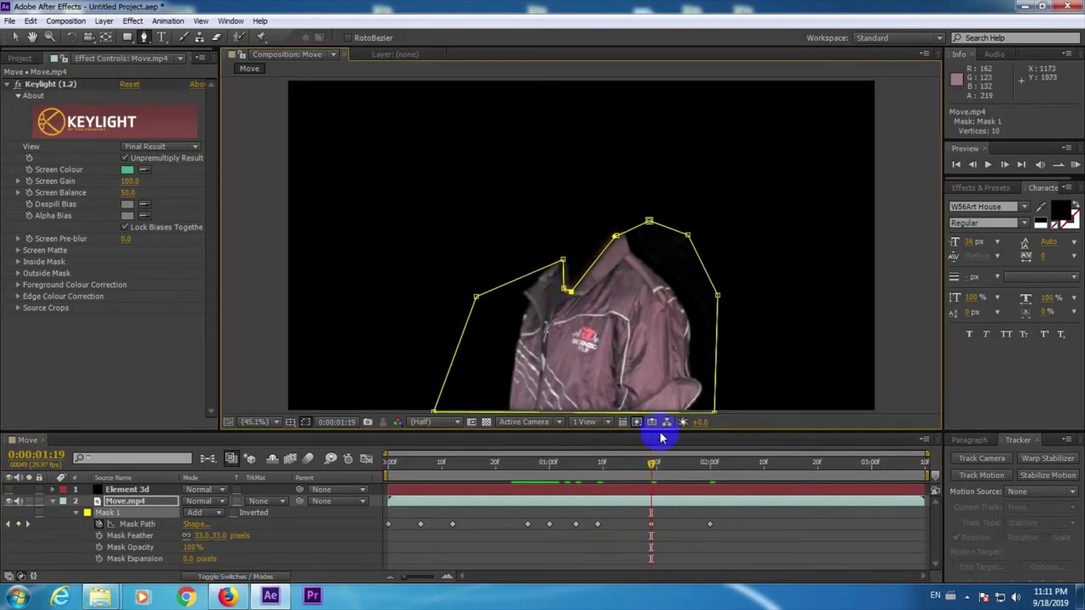
# - Preview the masked body through to the end of the clip to check the neckline
pyautogui.moveTo(651, 466); pyautogui.dragTo(902, 488)
pyautogui.click(873, 540)
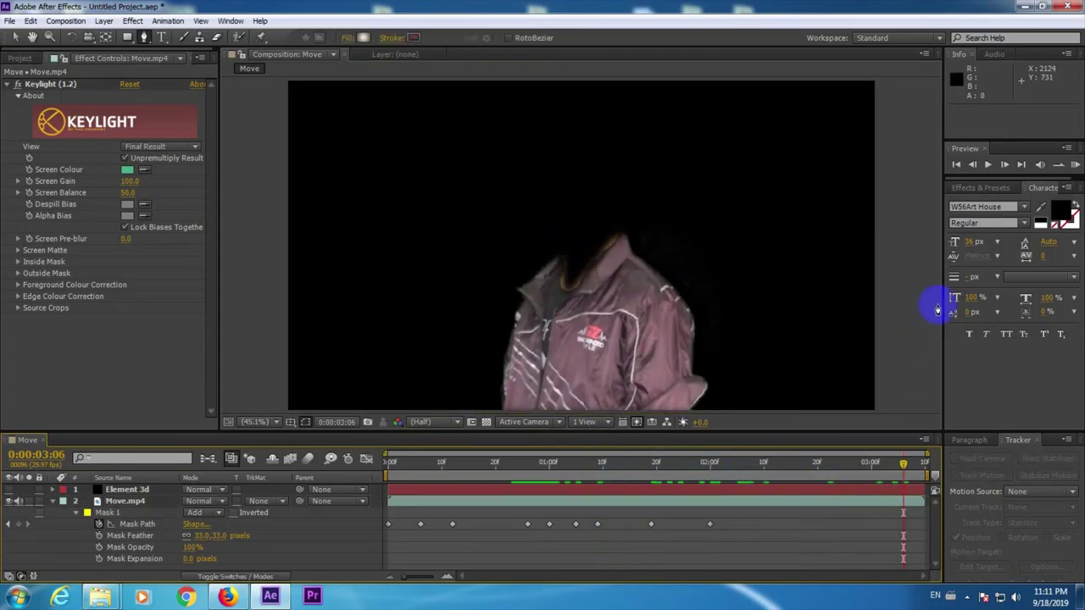
pyautogui.click(1075, 164)
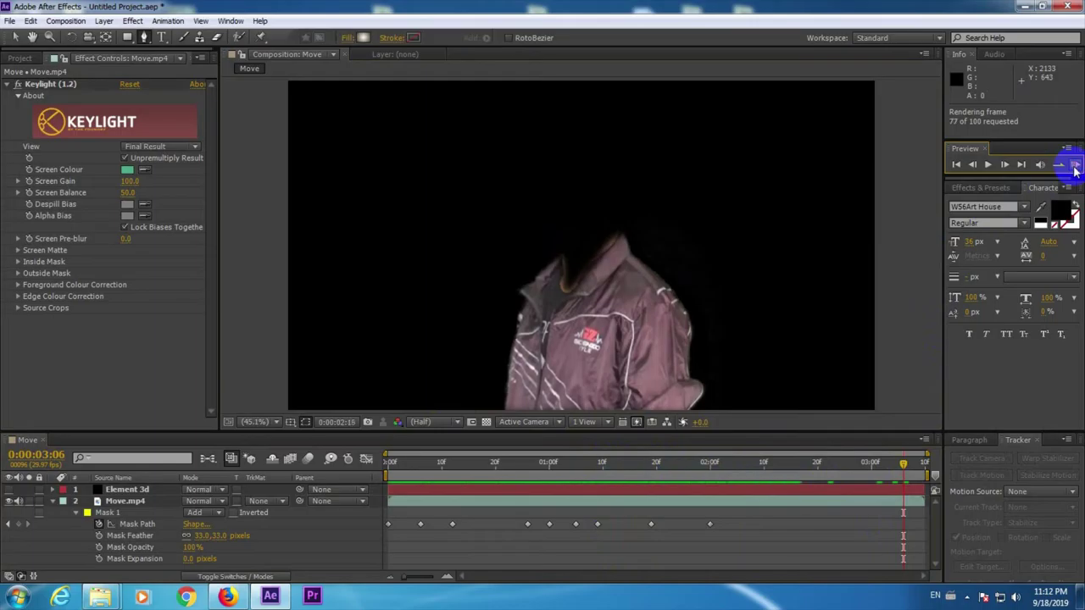
pyautogui.click(732, 462)
pyautogui.moveTo(725, 462); pyautogui.dragTo(785, 464)
pyautogui.moveTo(852, 471); pyautogui.dragTo(930, 476)
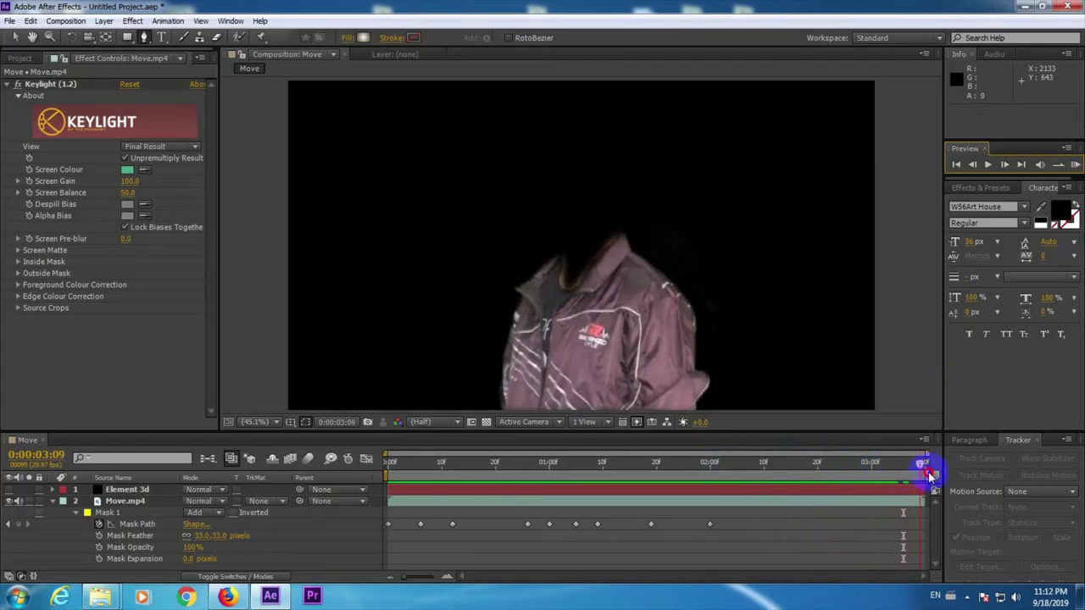
# - Collapse Move.mp4's properties, make the Element 3d layer visible and preview the skull with the masked body
pyautogui.click(51, 502)
pyautogui.click(9, 490)
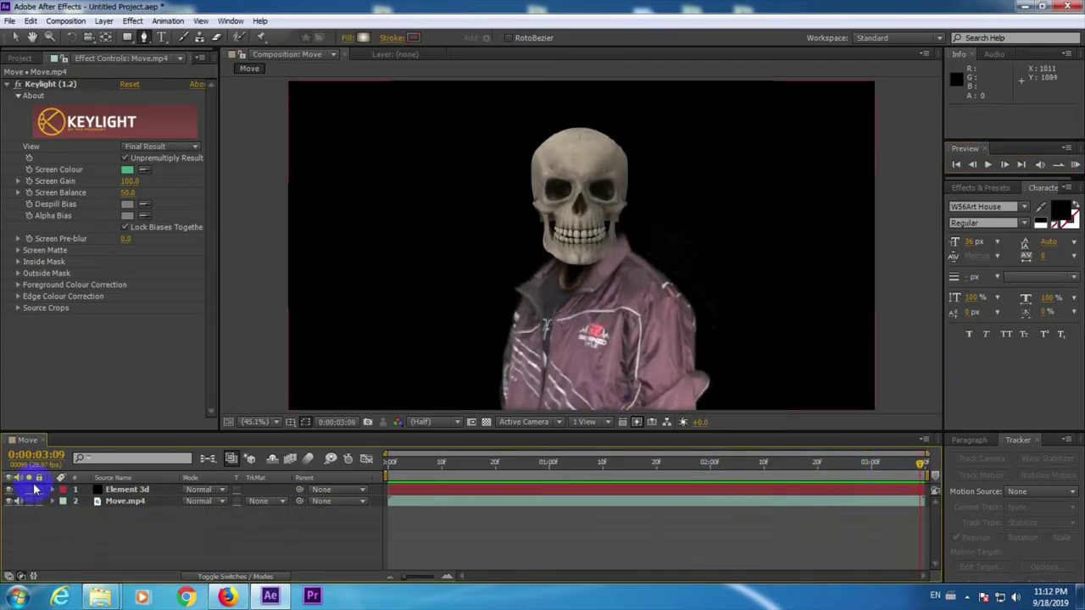
pyautogui.click(1074, 164)
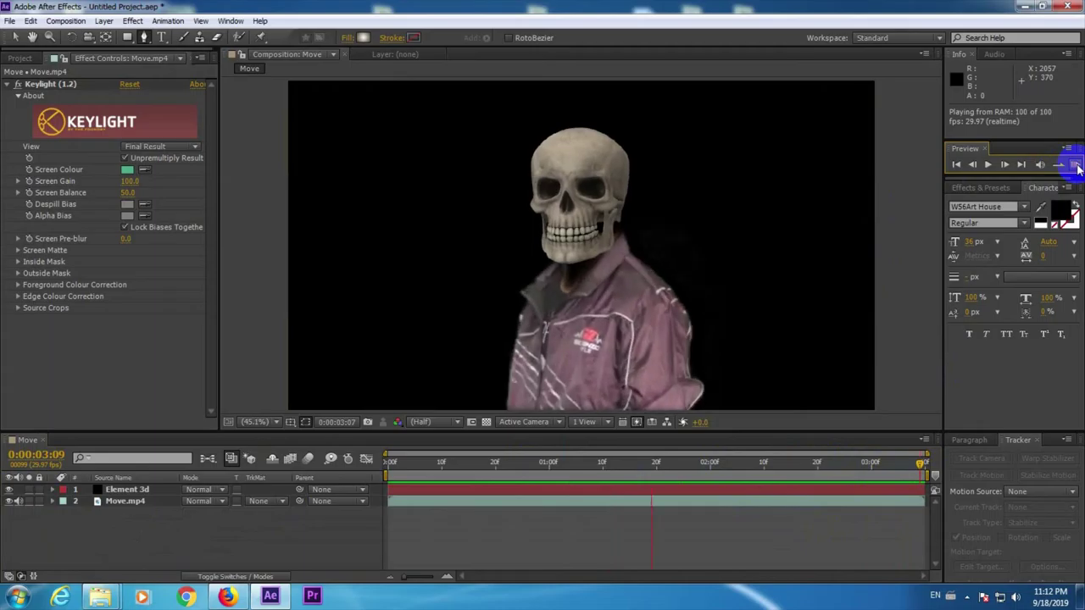
pyautogui.click(1074, 166)
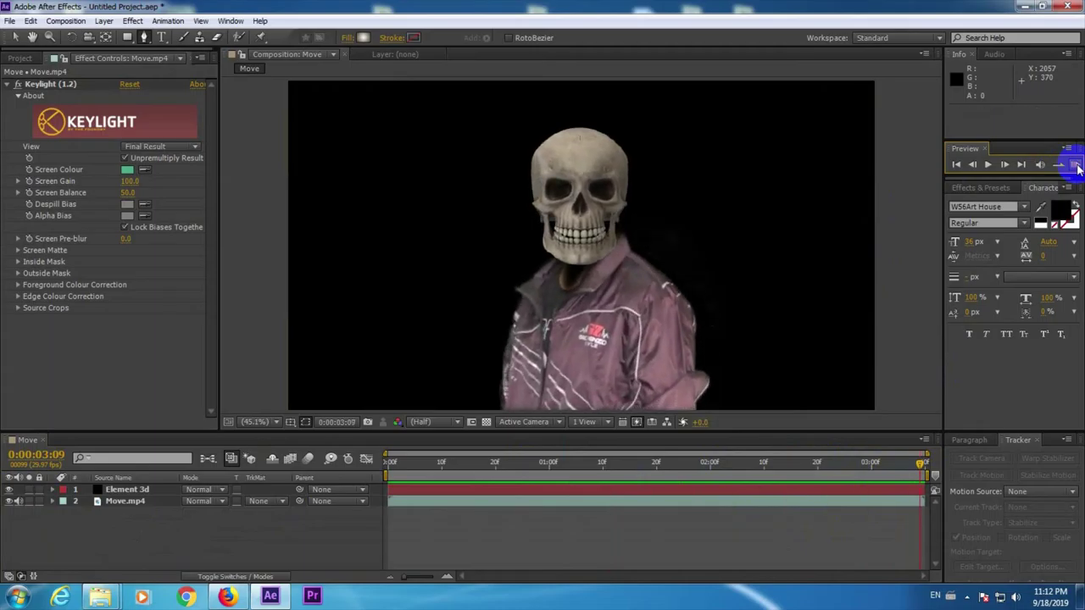
# - Reveal the Element 3d layer's keyframes and delete the second rotation property's keyframe near 0:00:02:15
pyautogui.click(781, 473)
pyautogui.moveTo(782, 472); pyautogui.dragTo(816, 470)
pyautogui.click(818, 490)
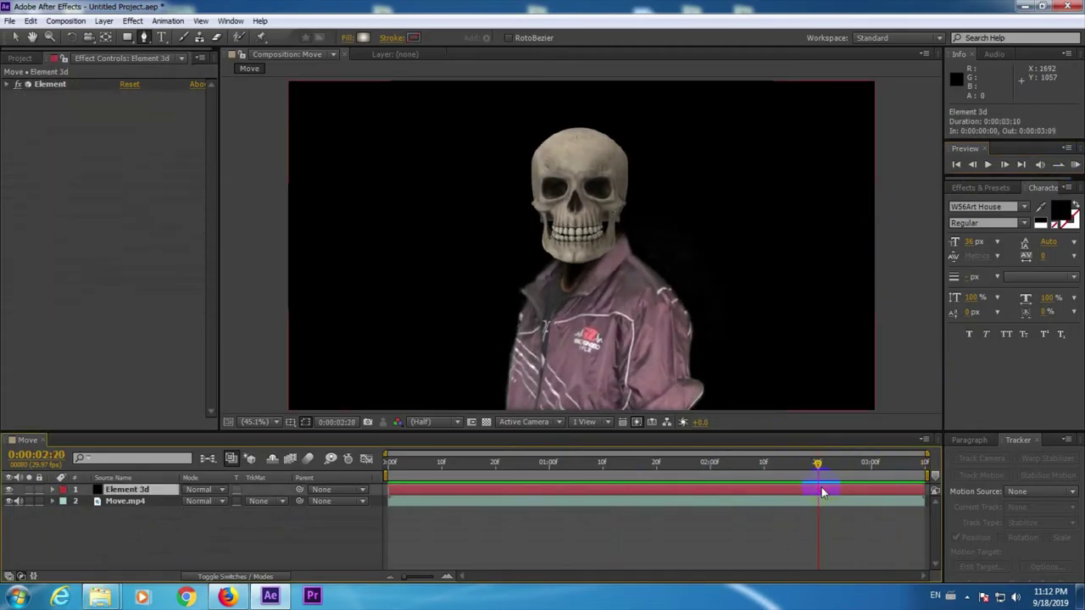
pyautogui.press('u')
pyautogui.moveTo(820, 471); pyautogui.dragTo(784, 483)
pyautogui.click(791, 524)
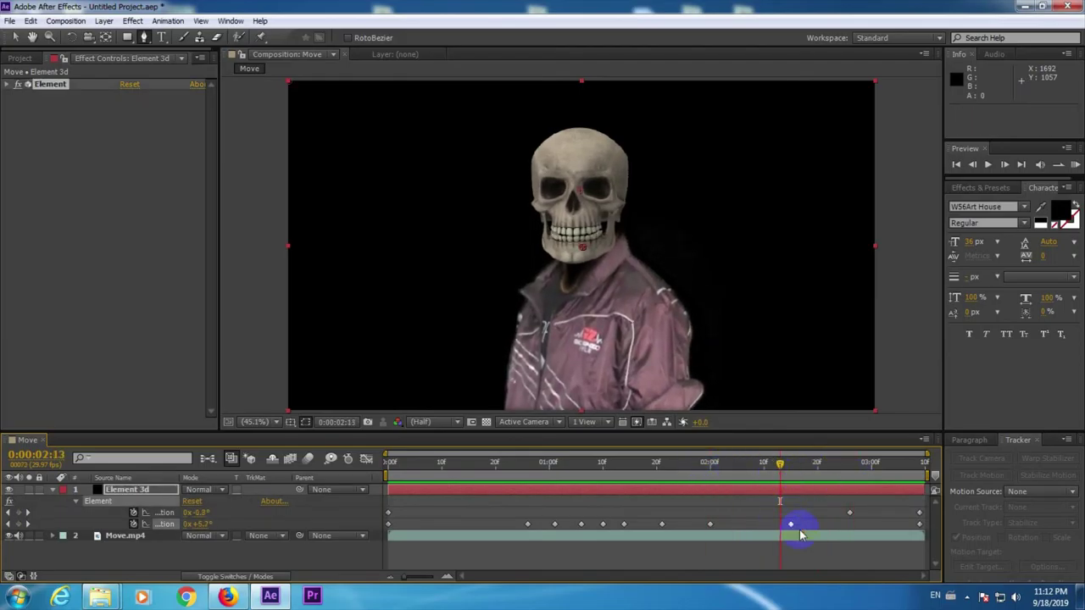
pyautogui.press('Delete')
# - Preview the skull's movement over the body from the beginning of the clip
pyautogui.click(1074, 164)
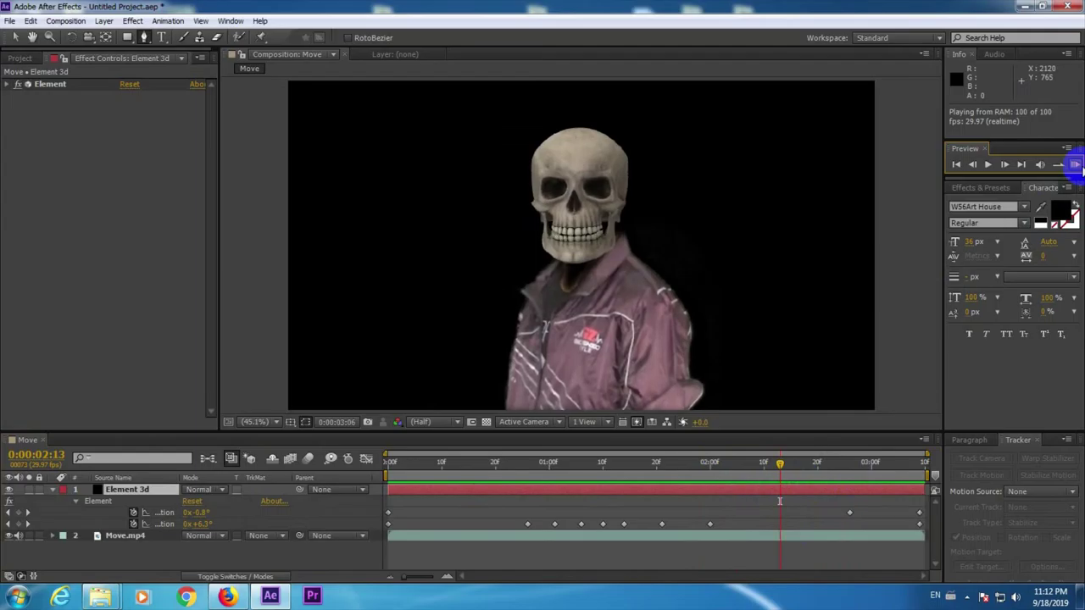
pyautogui.click(1075, 164)
pyautogui.click(797, 509)
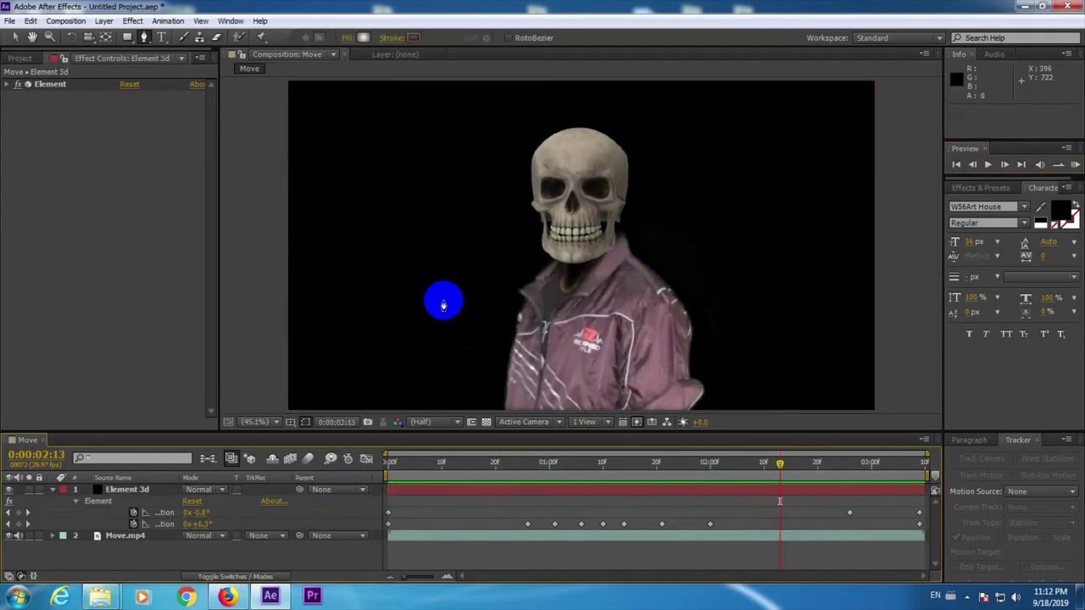
pyautogui.moveTo(395, 471); pyautogui.dragTo(704, 514)
# - Collapse the Element 3d layer's properties and review the composite, stopping at 0:00:01:20
pyautogui.click(20, 59)
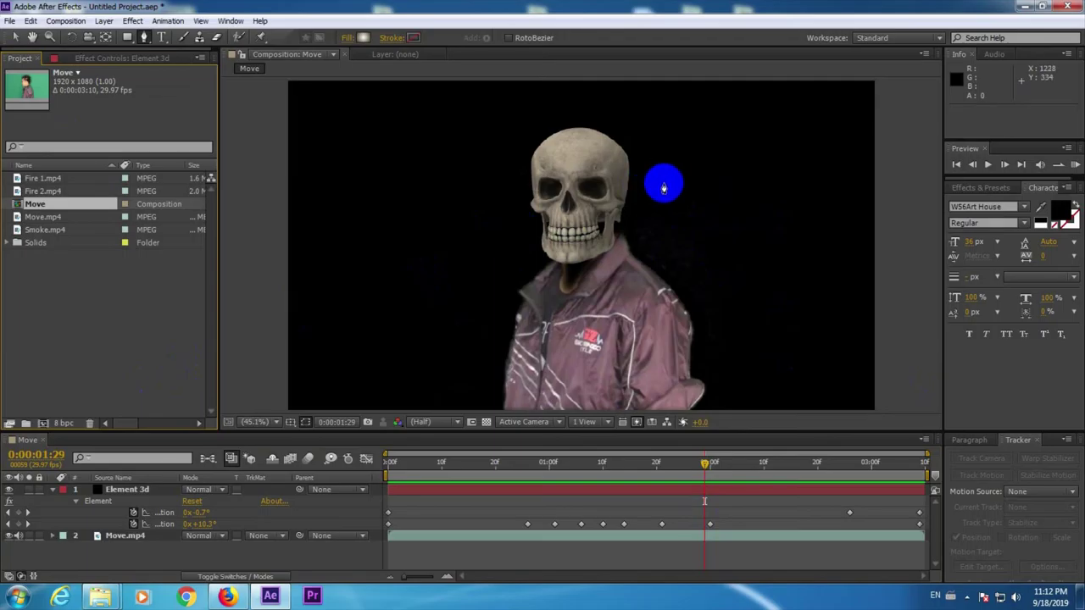
pyautogui.moveTo(706, 482); pyautogui.dragTo(904, 507)
pyautogui.click(904, 507)
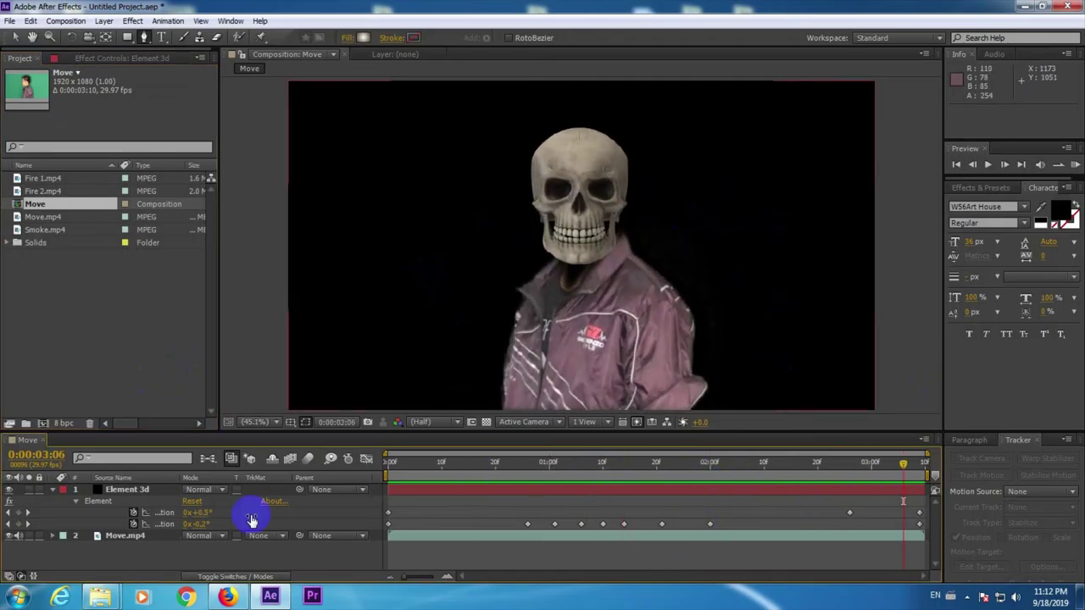
pyautogui.click(51, 490)
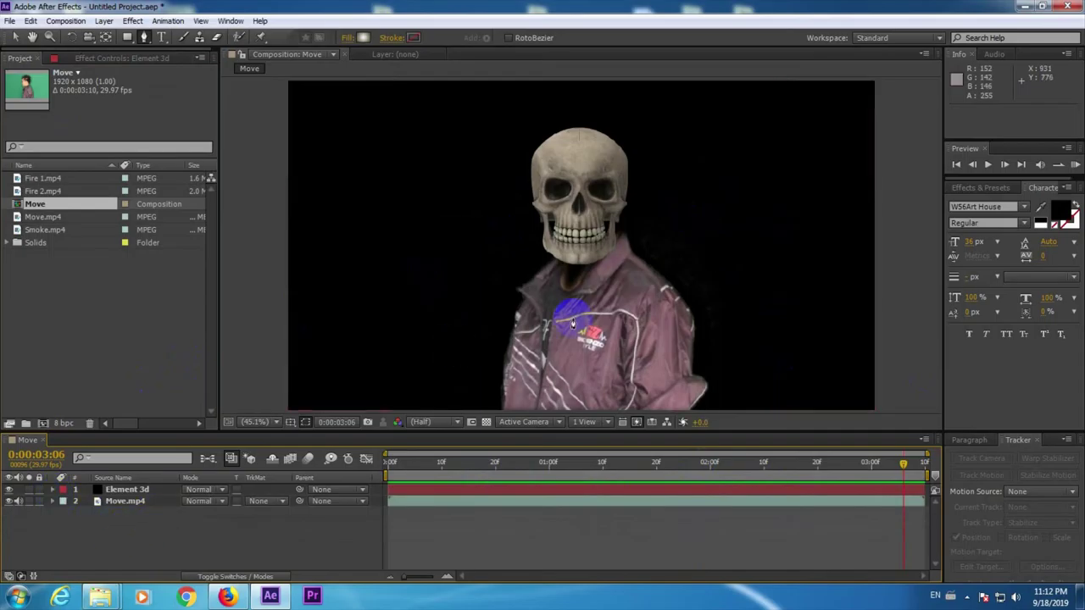
pyautogui.moveTo(458, 465); pyautogui.dragTo(881, 470)
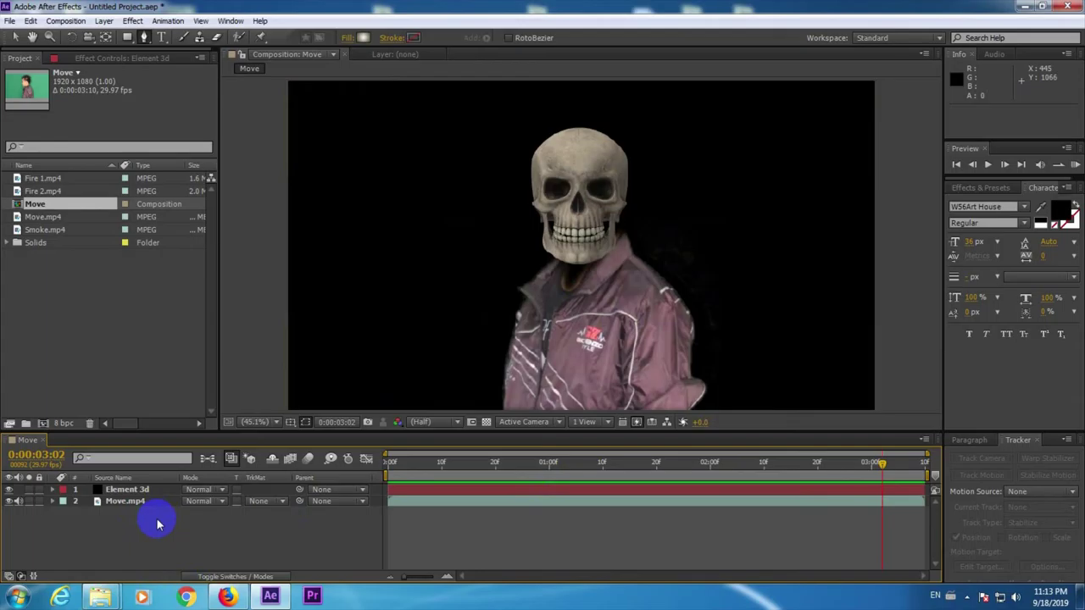
pyautogui.moveTo(460, 477); pyautogui.dragTo(654, 518)
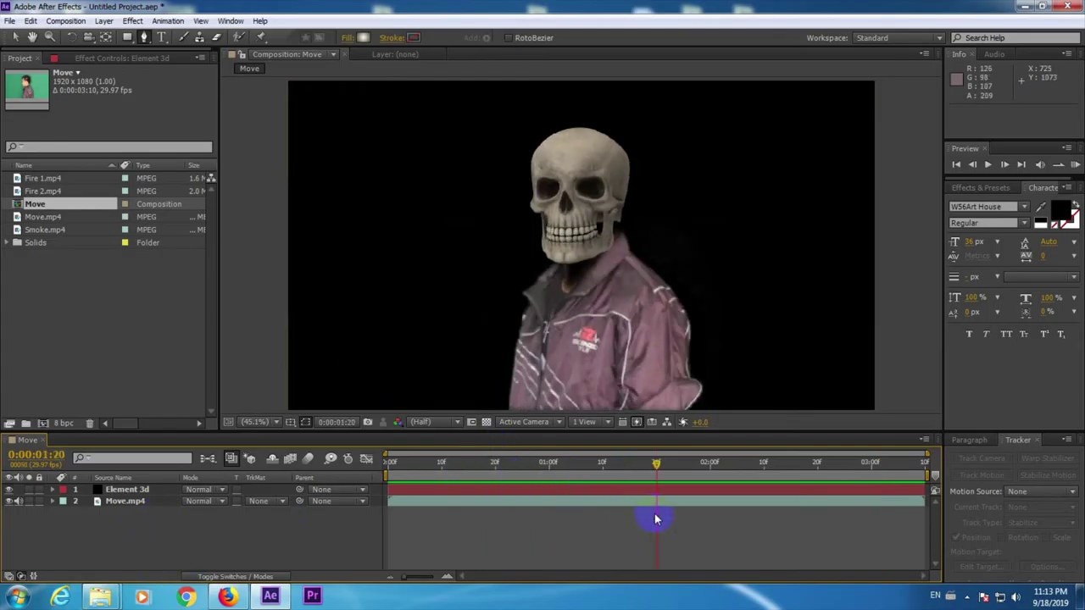
# - Place Fire 2.mp4 as the top layer of the composition and key out its green background with Keylight (1.2)
pyautogui.moveTo(39, 179); pyautogui.dragTo(172, 492)
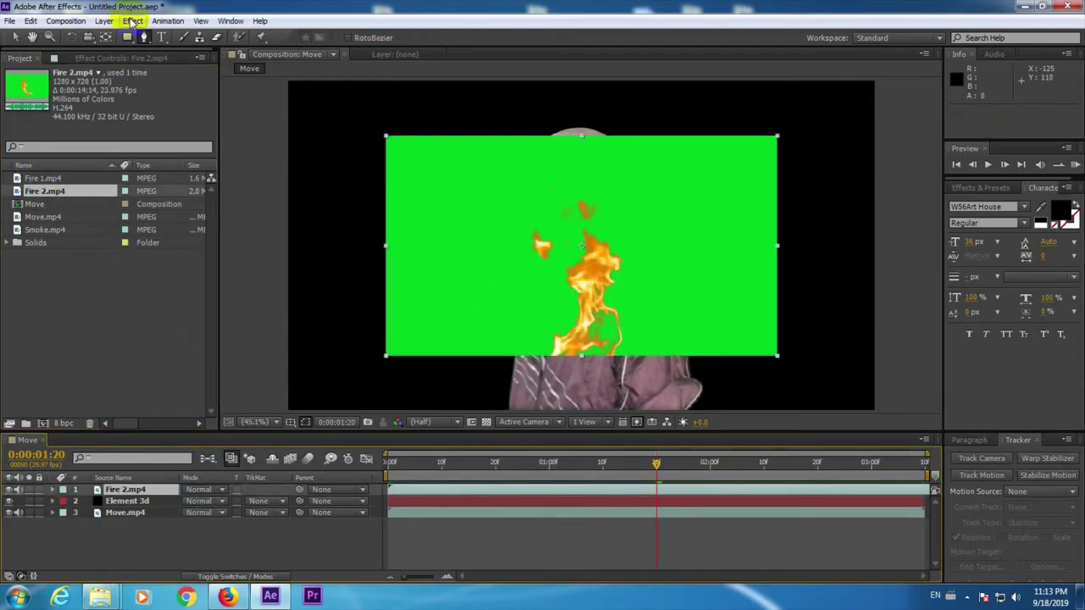
pyautogui.click(133, 21)
pyautogui.moveTo(168, 212)
pyautogui.click(339, 311)
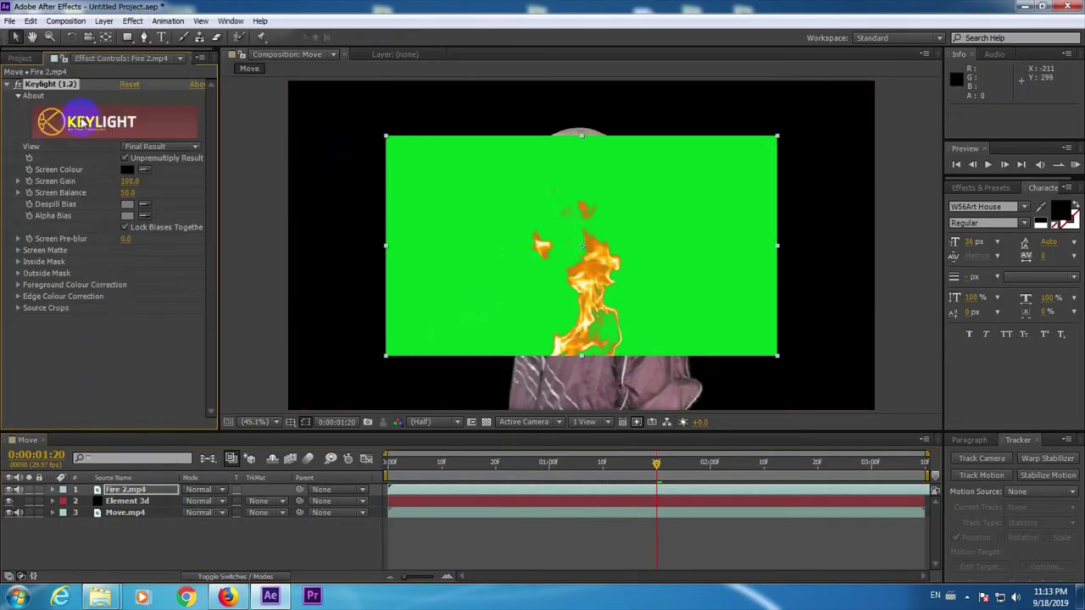
pyautogui.click(577, 246)
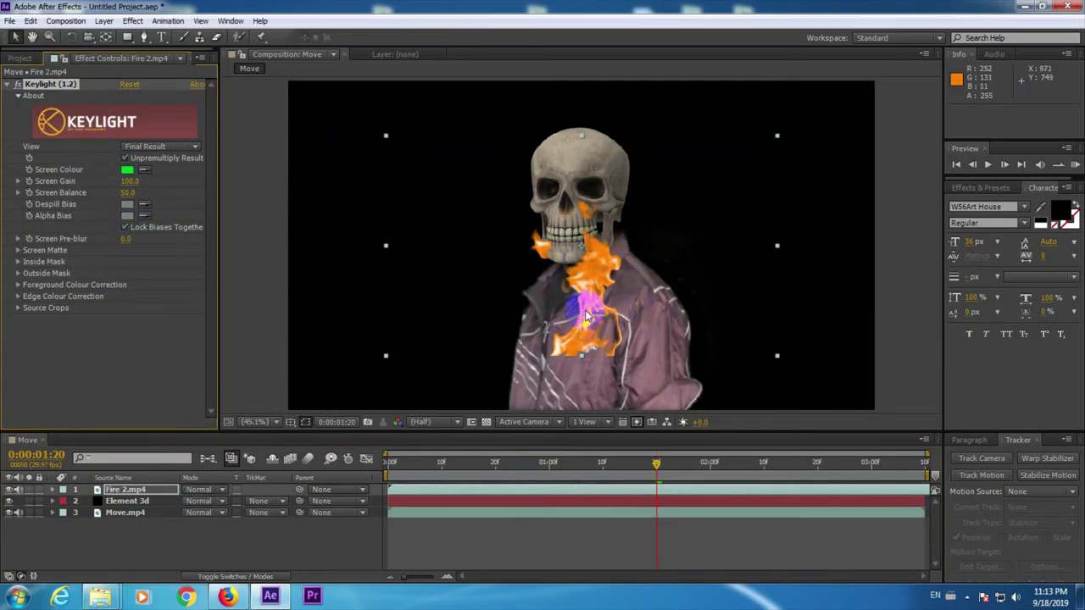
# - Apply Curves to Fire 2.mp4, raising the RGB midtones and lowering the Blue midtones for a yellower flame
pyautogui.click(127, 25)
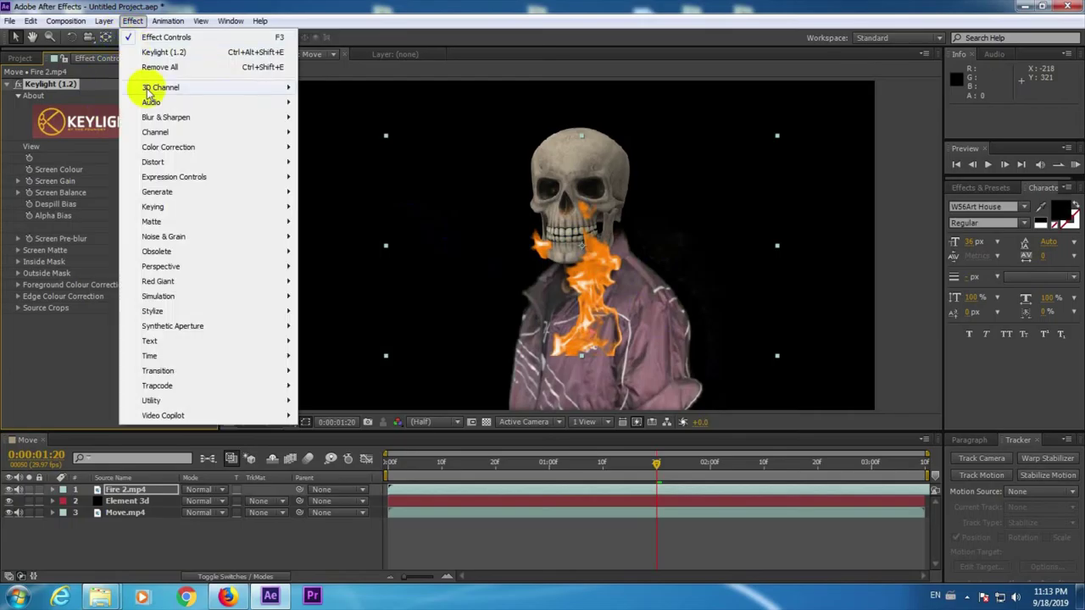
pyautogui.moveTo(152, 147)
pyautogui.click(329, 391)
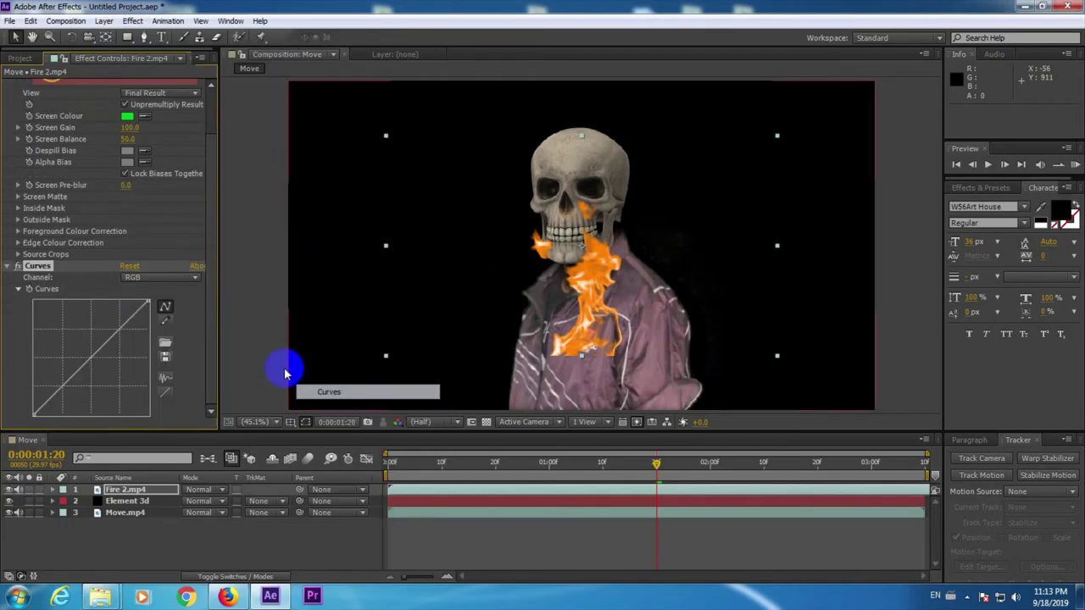
pyautogui.moveTo(109, 339); pyautogui.dragTo(82, 343)
pyautogui.click(141, 280)
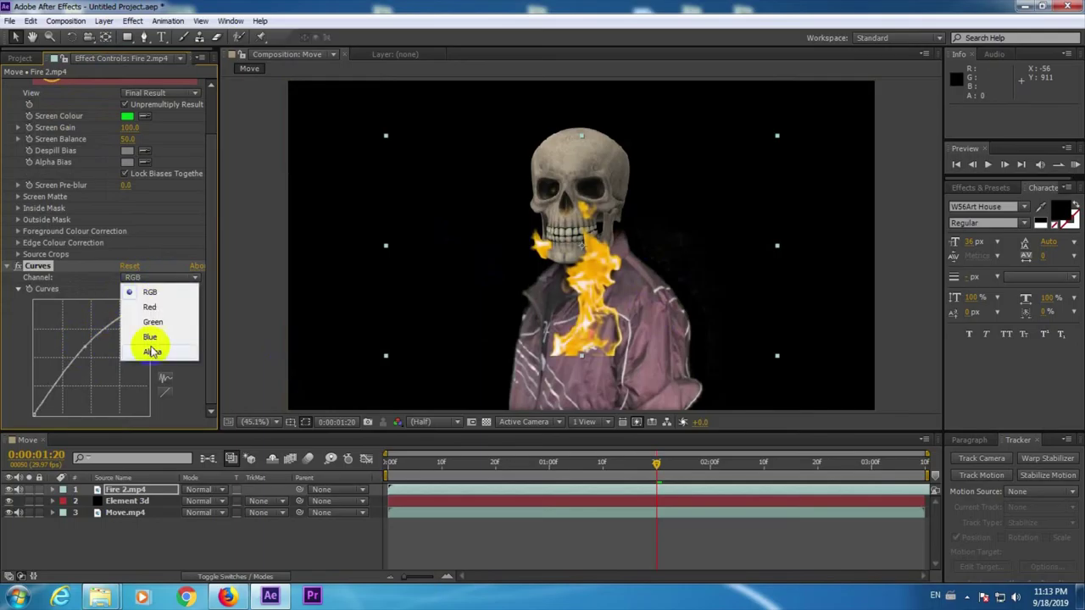
pyautogui.click(148, 338)
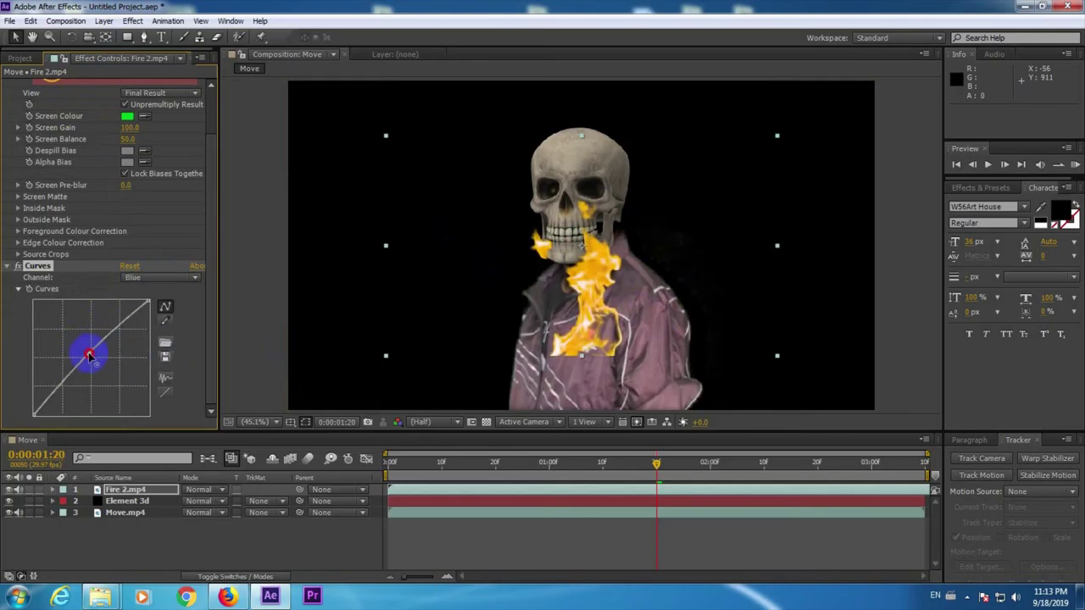
# - Move the Fire 2.mp4 flame up and left over the skull's face at 0:00:01:10, and preview the result
pyautogui.moveTo(479, 465); pyautogui.dragTo(603, 474)
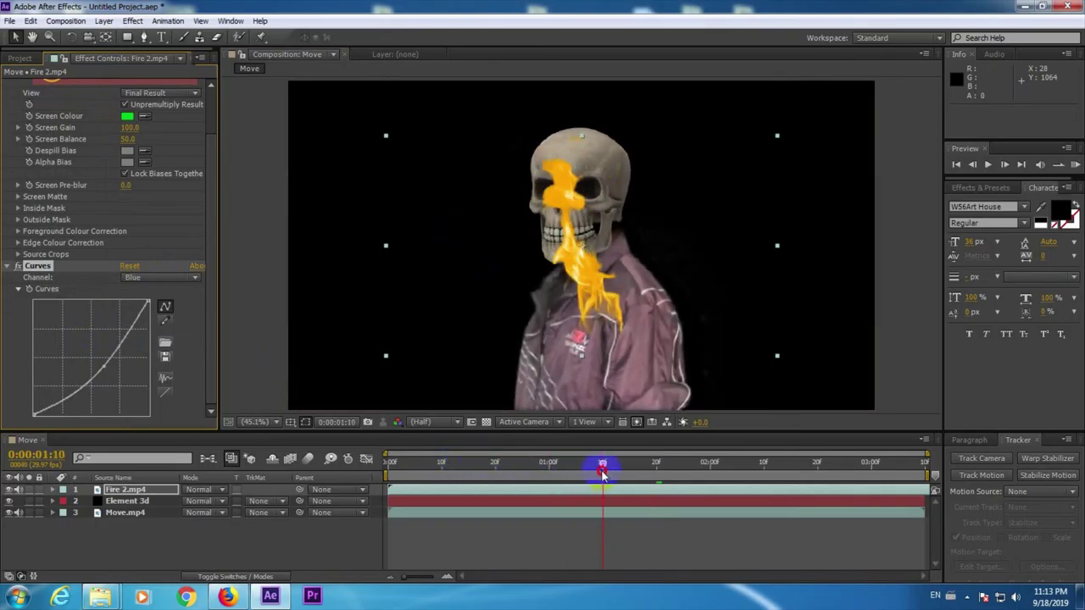
pyautogui.click(397, 422)
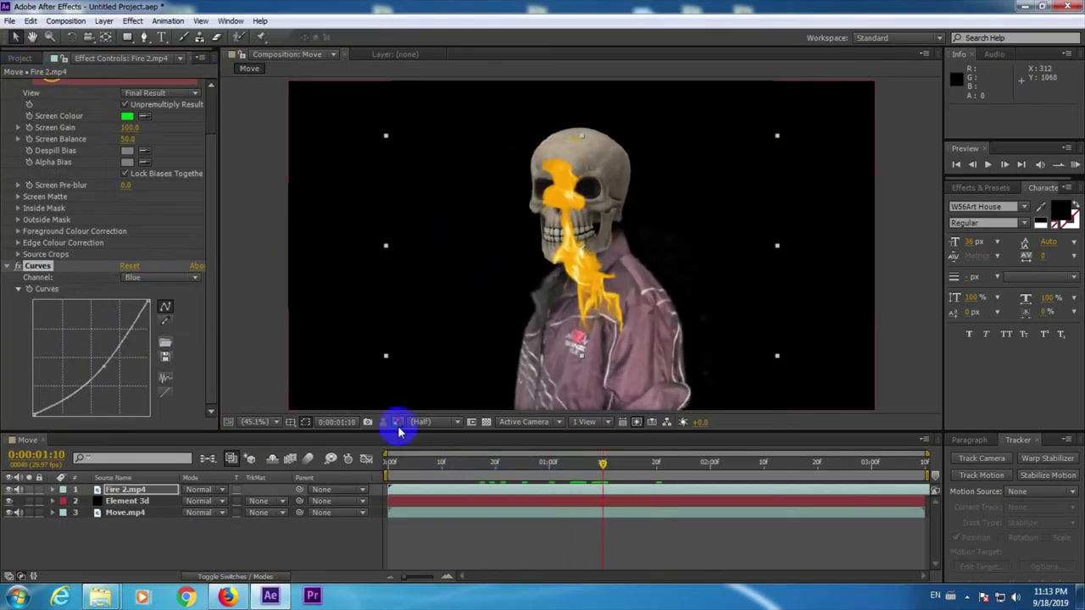
pyautogui.click(486, 495)
pyautogui.moveTo(601, 297); pyautogui.dragTo(585, 261)
pyautogui.click(484, 520)
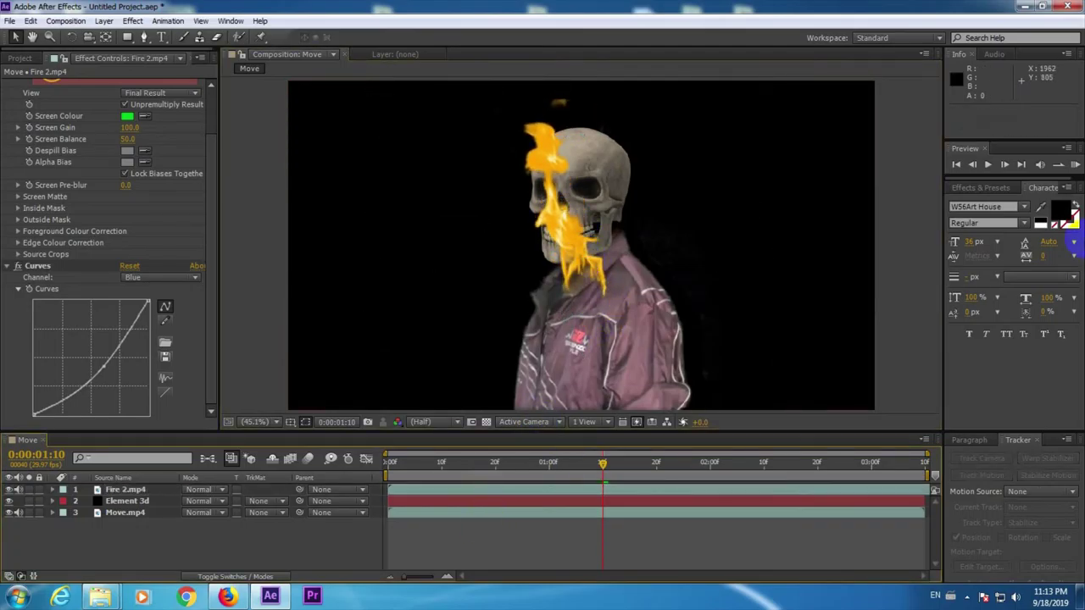
pyautogui.click(1073, 166)
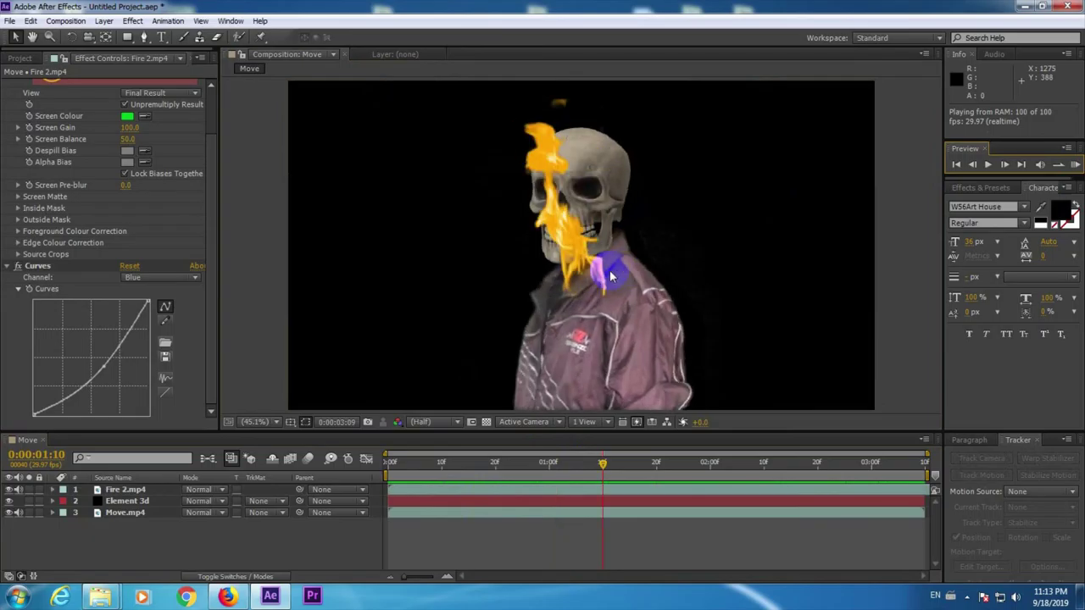
pyautogui.press("'")
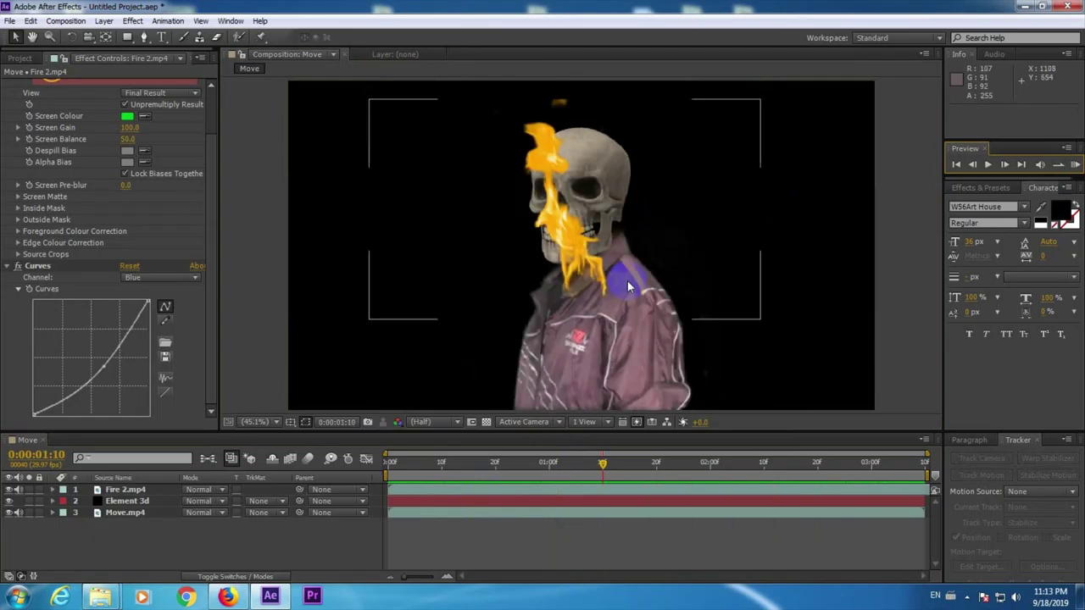
pyautogui.click(11, 60)
pyautogui.click(77, 359)
pyautogui.moveTo(52, 195); pyautogui.dragTo(110, 492)
pyautogui.click(132, 20)
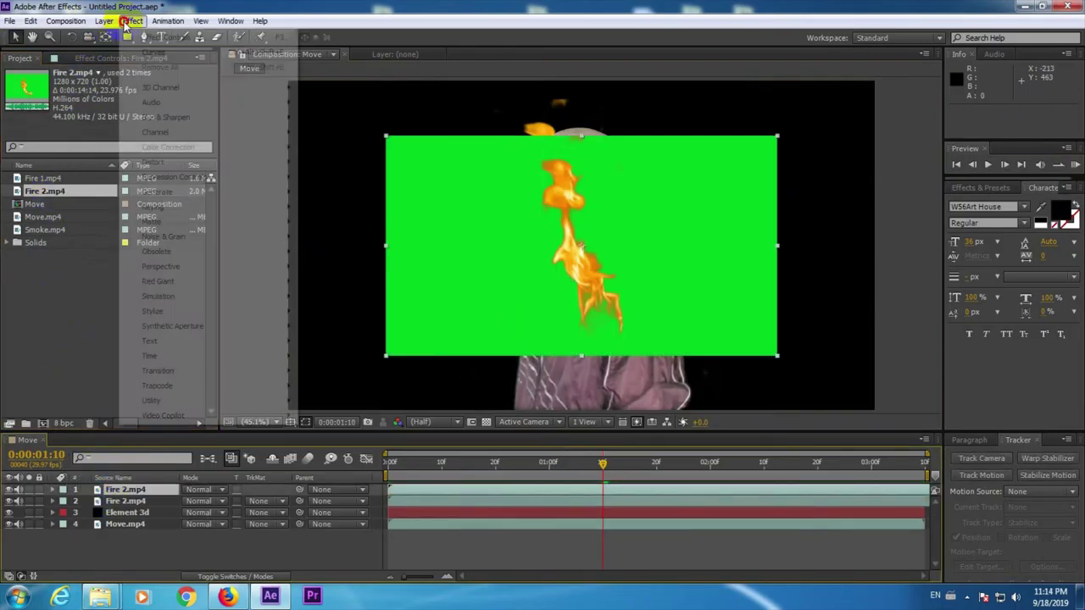
pyautogui.click(132, 489)
pyautogui.press('Delete')
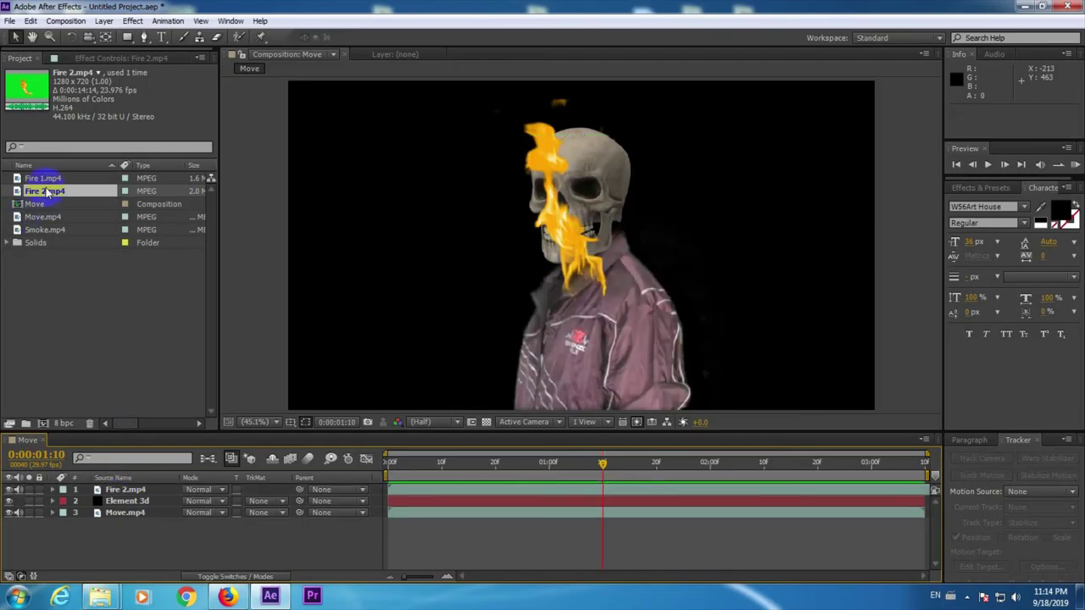
# - Add Fire 1.mp4 as the top layer of the Move composition and key out its green background with Keylight (1.2)
pyautogui.moveTo(42, 178); pyautogui.dragTo(55, 255)
pyautogui.moveTo(103, 481); pyautogui.dragTo(107, 481)
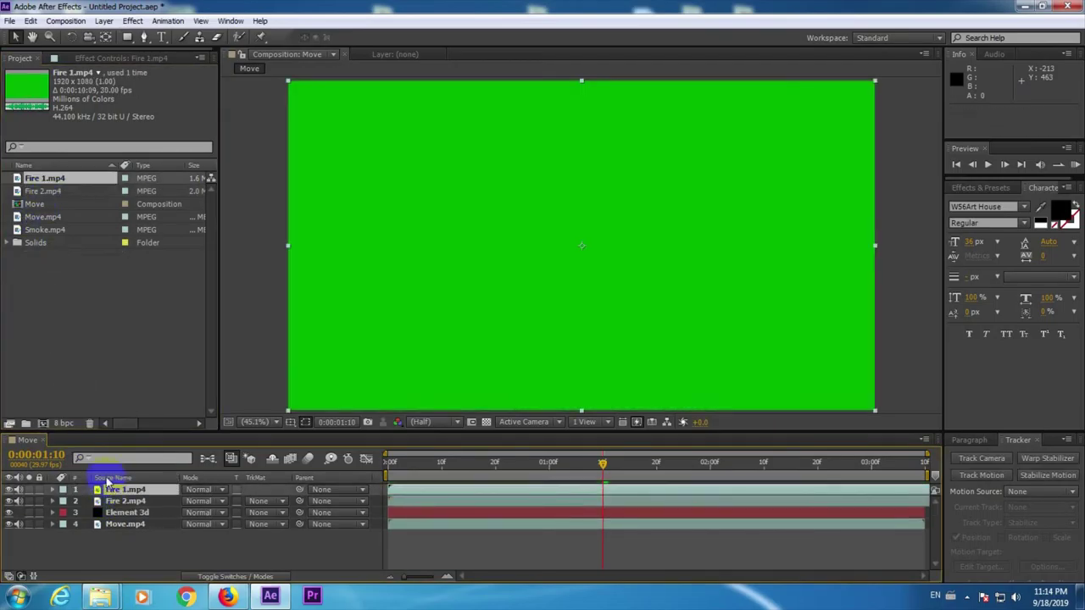
pyautogui.click(133, 20)
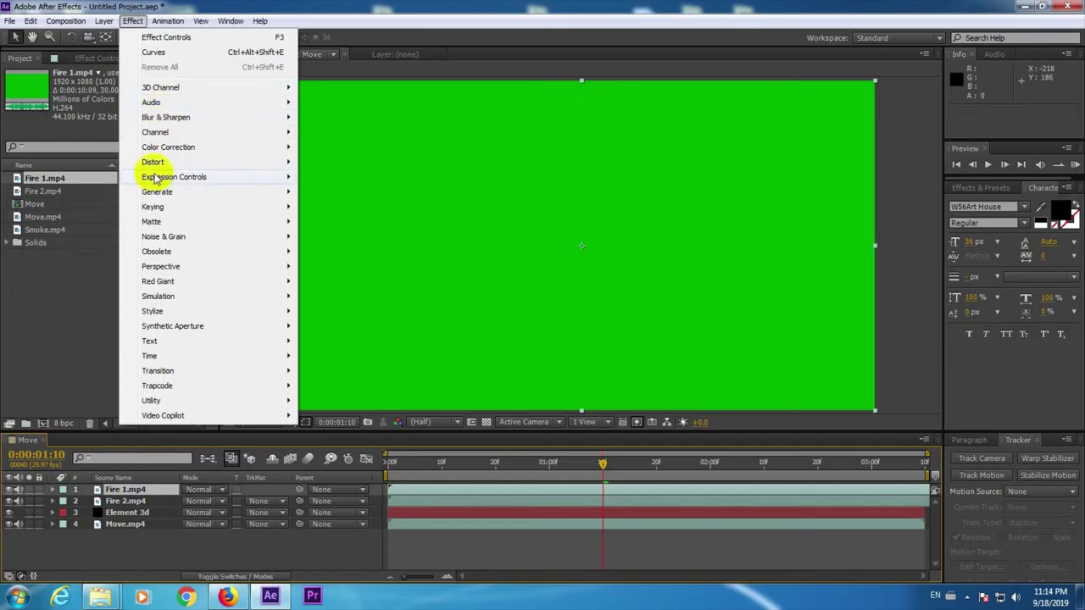
pyautogui.moveTo(157, 207)
pyautogui.click(355, 313)
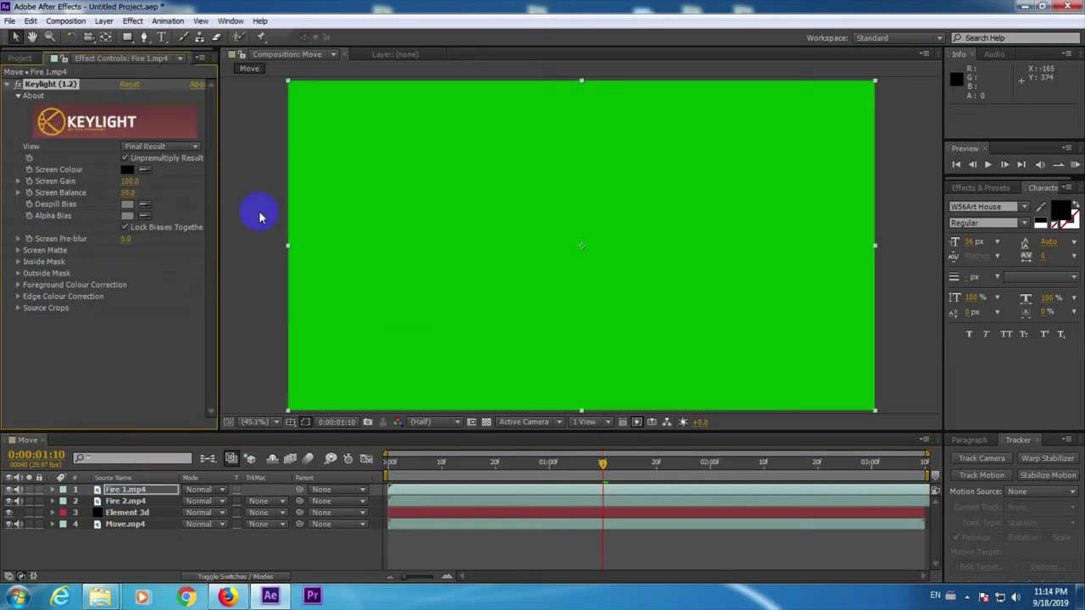
pyautogui.click(642, 247)
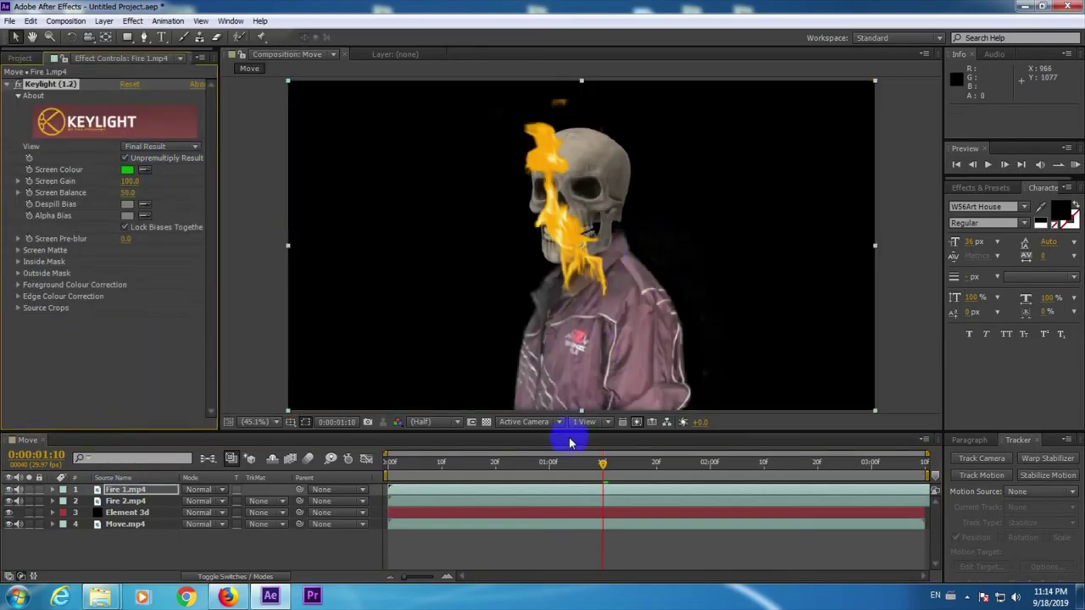
# - Slide the Fire 1.mp4 layer earlier to an in point of about -0:00:02:06 and return to the first frame
pyautogui.moveTo(519, 464); pyautogui.dragTo(734, 467)
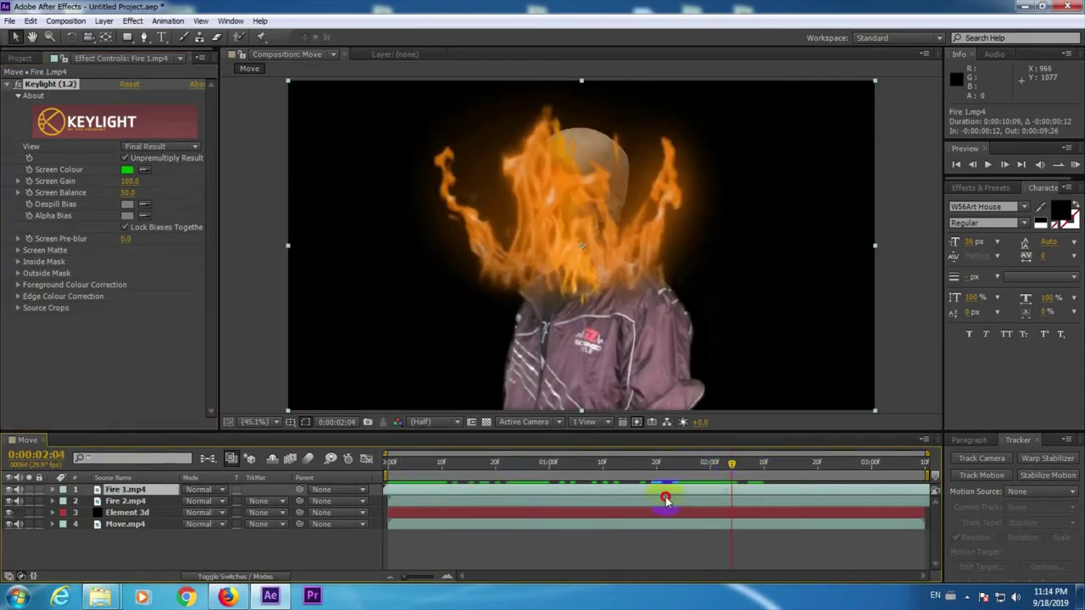
pyautogui.moveTo(409, 470); pyautogui.dragTo(378, 472)
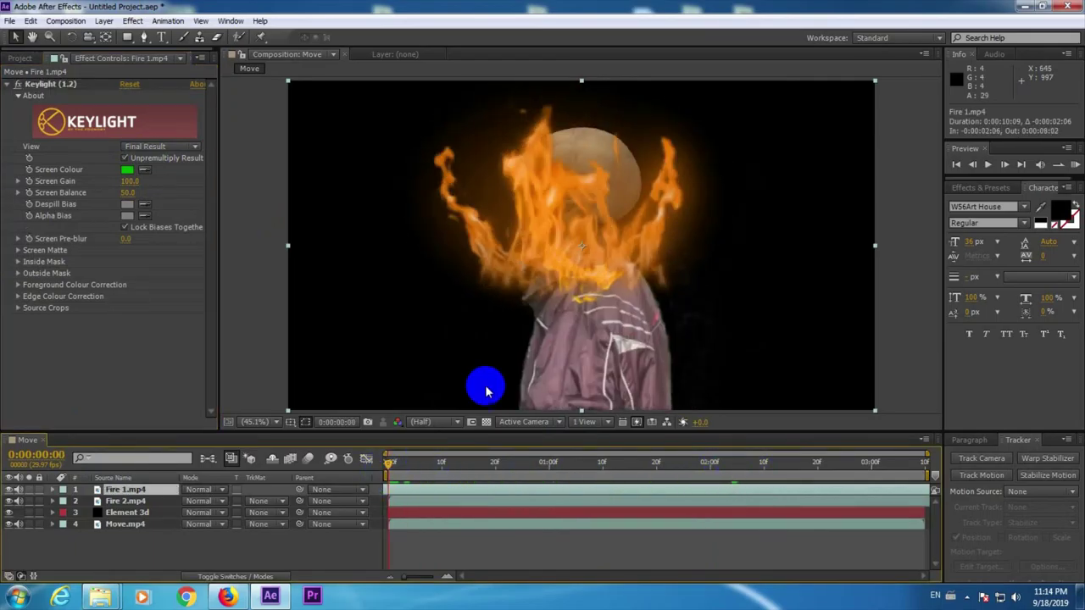
# - Undock the Tools panel, close its floating window, and bring the Project panel to the front
pyautogui.moveTo(23, 59); pyautogui.dragTo(320, 166)
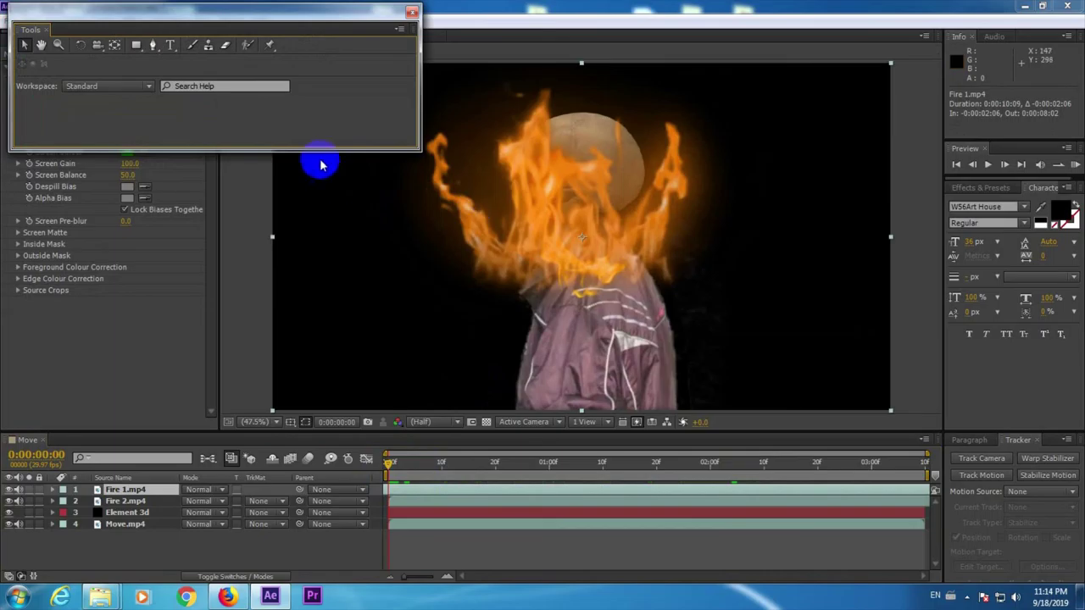
pyautogui.moveTo(338, 23)
pyautogui.mouseDown()
pyautogui.moveTo(395, 43)
pyautogui.moveTo(475, 15)
pyautogui.moveTo(458, 39)
pyautogui.mouseUp()
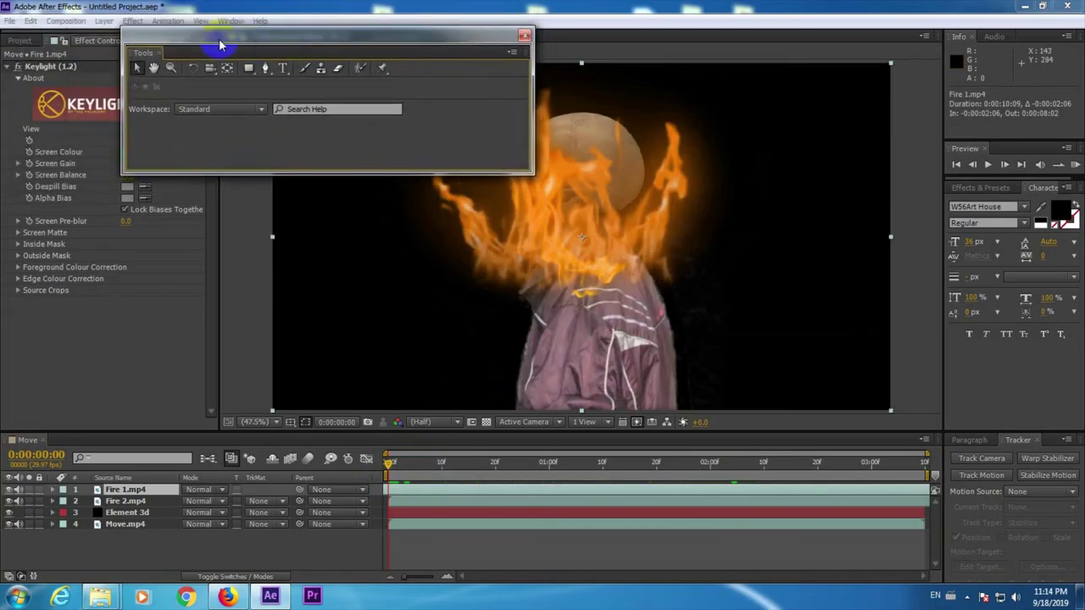
pyautogui.moveTo(220, 45); pyautogui.dragTo(283, 90)
pyautogui.moveTo(439, 68); pyautogui.dragTo(257, 36)
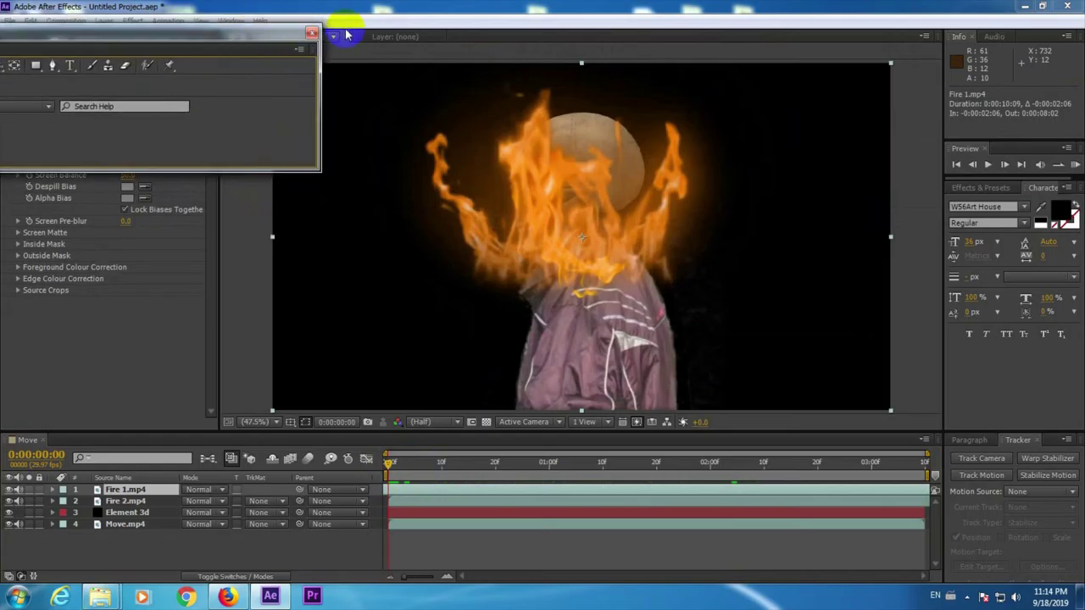
pyautogui.click(312, 33)
pyautogui.click(21, 40)
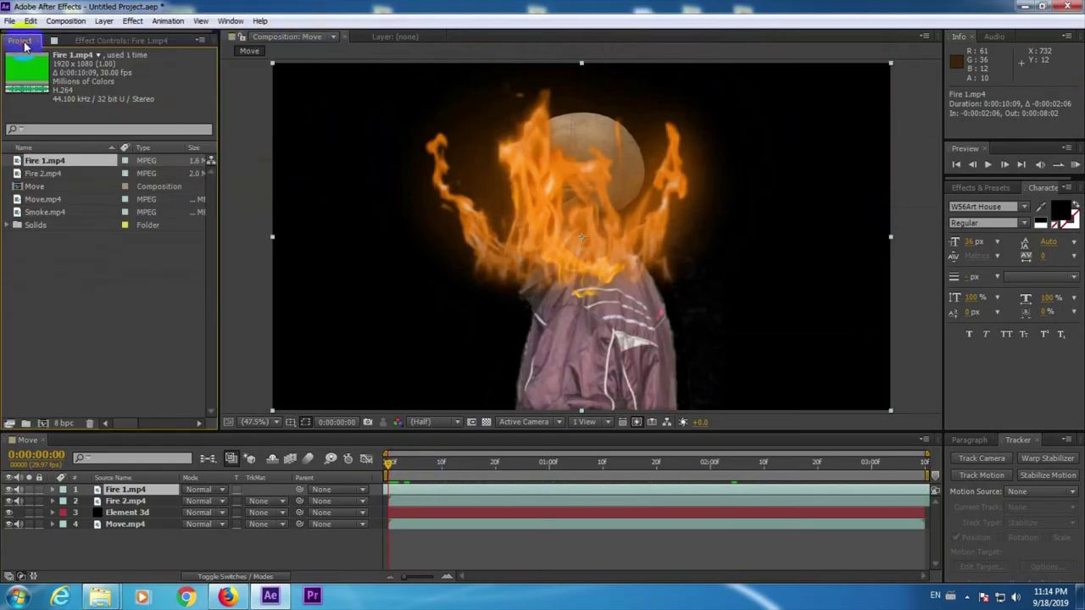
pyautogui.click(524, 348)
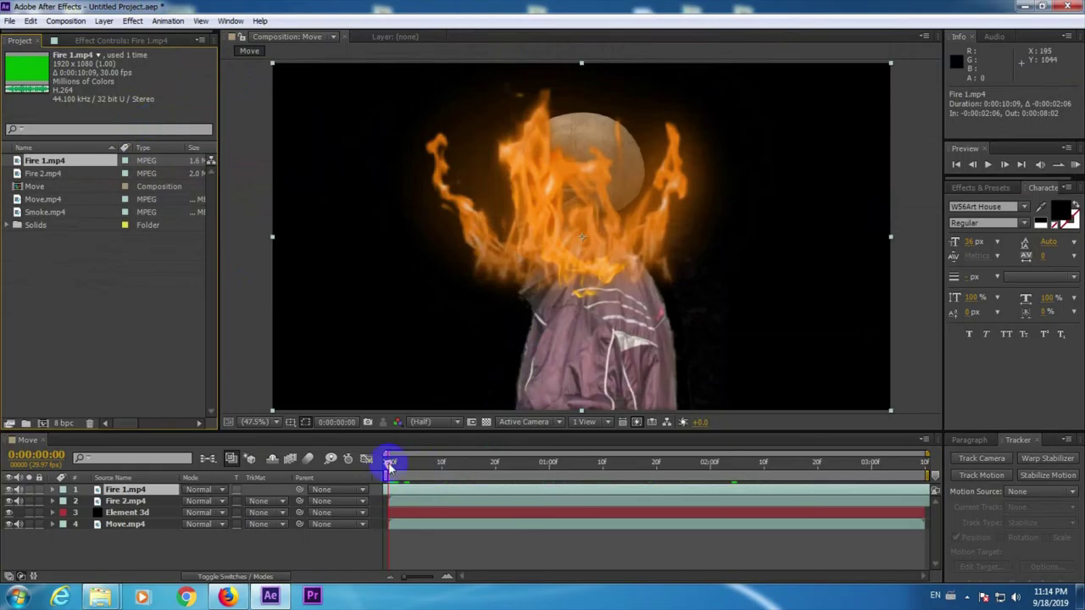
# - Lower the Fire 1.mp4 flames to about 954, 1104, place the layer beneath Move.mp4, and preview the composition
pyautogui.moveTo(423, 468); pyautogui.dragTo(527, 462)
pyautogui.click(536, 407)
pyautogui.moveTo(576, 251); pyautogui.dragTo(557, 416)
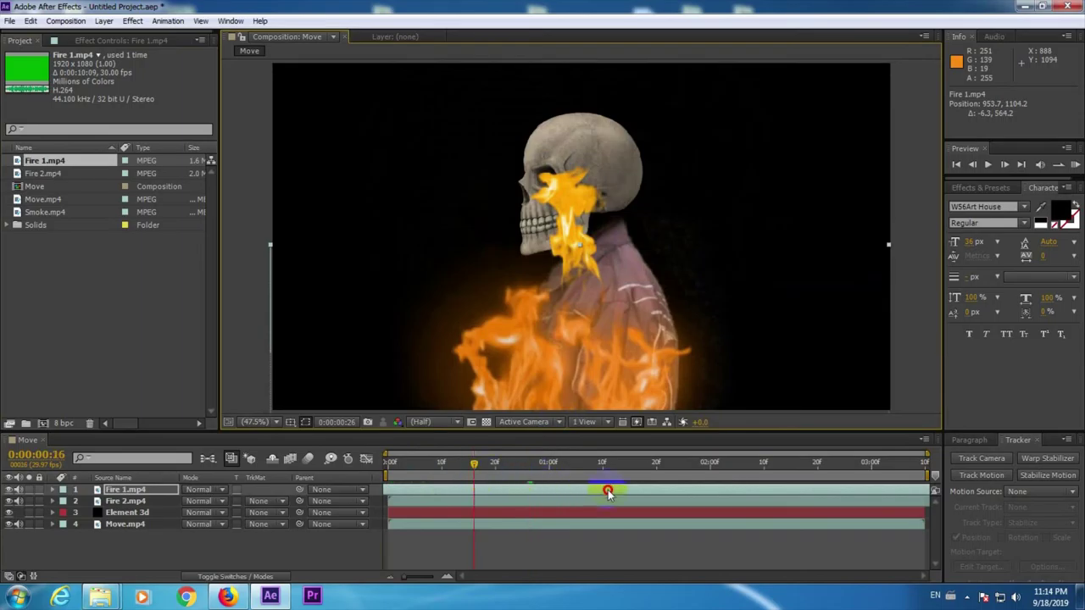
pyautogui.press('space')
pyautogui.moveTo(140, 490); pyautogui.dragTo(152, 551)
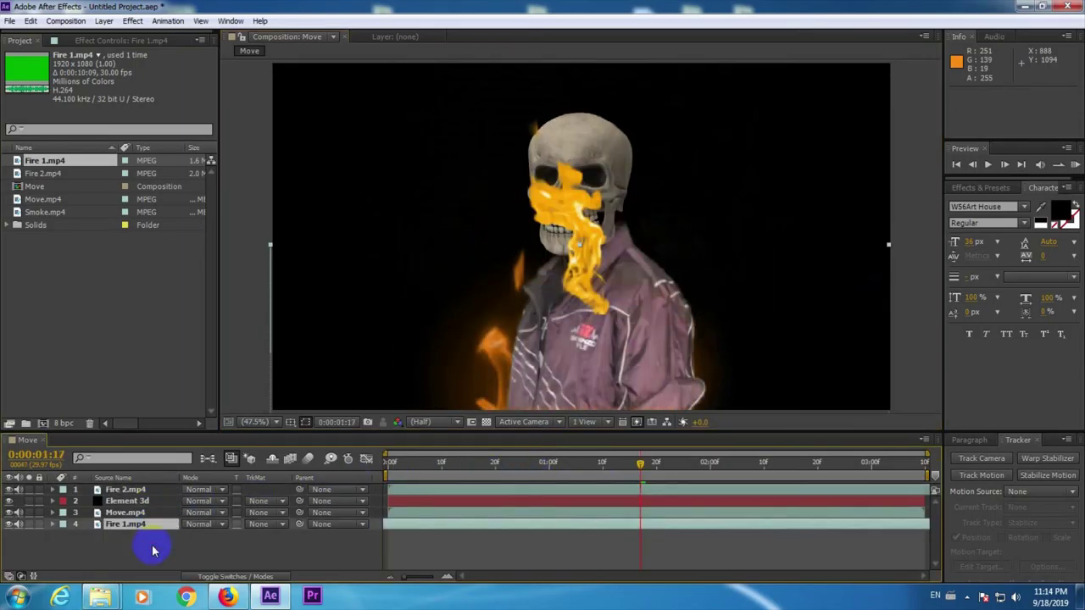
pyautogui.click(1076, 165)
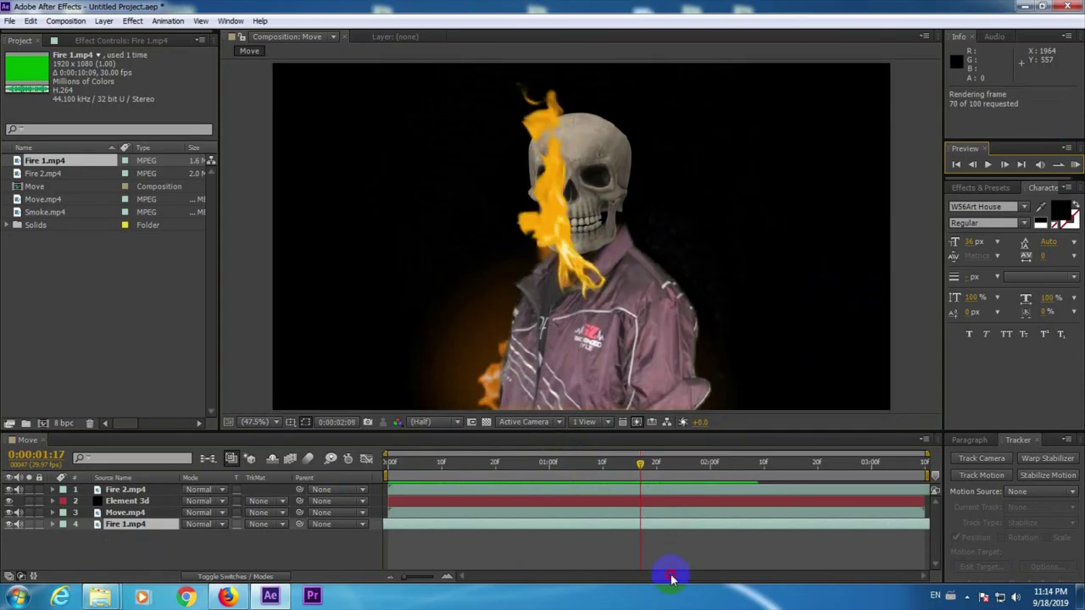
# - Duplicate the Fire 2.mp4 layer twice, place one copy over each side of the jacket, and preview the composition
pyautogui.click(618, 497)
pyautogui.click(616, 495)
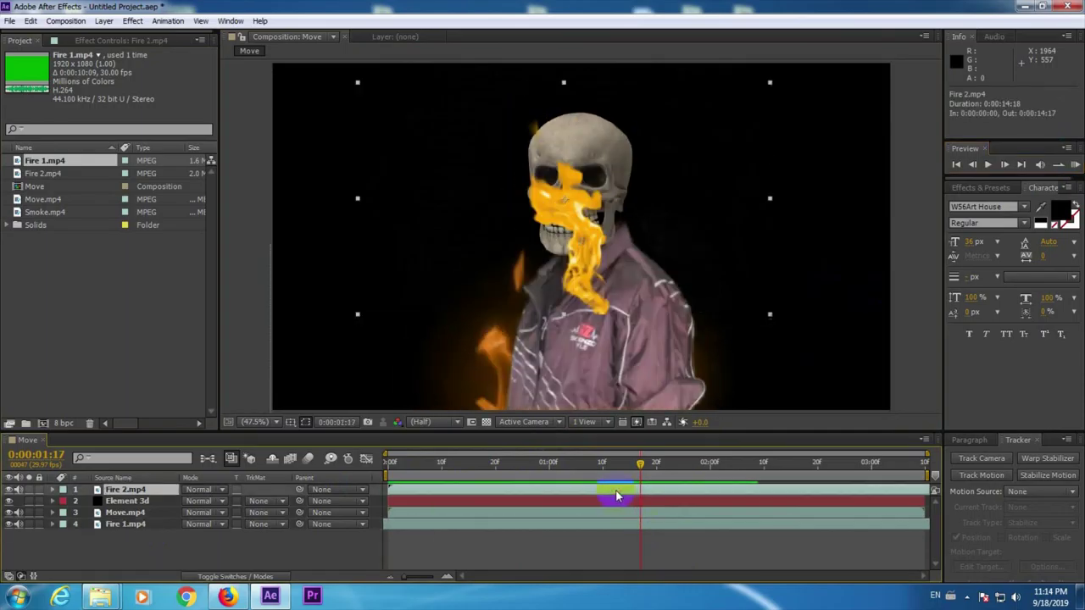
pyautogui.click(603, 513)
pyautogui.click(599, 493)
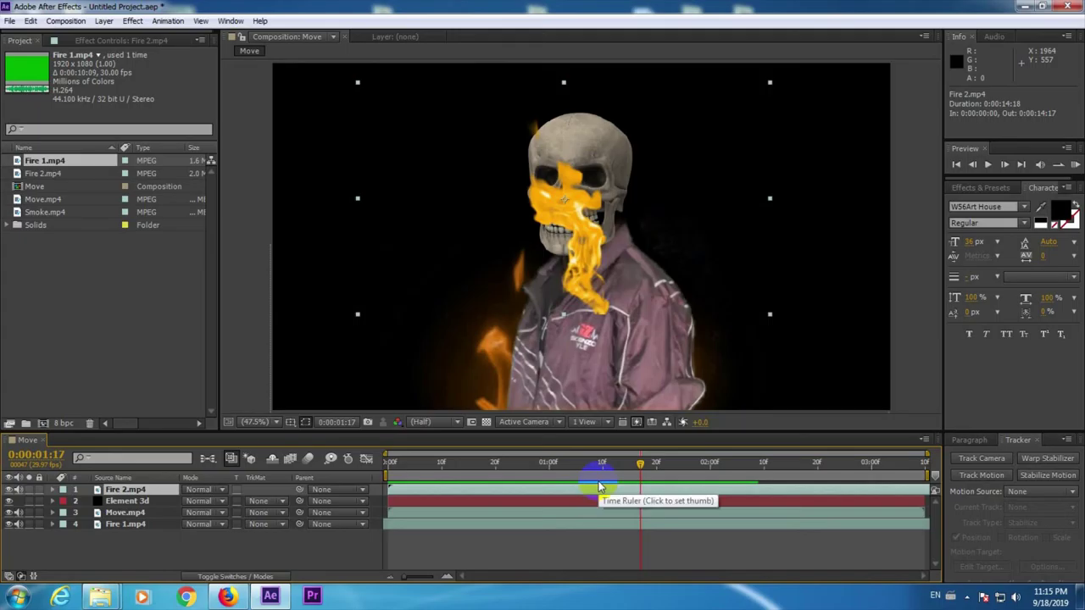
pyautogui.hotkey('ctrl', 'd')
pyautogui.moveTo(625, 268); pyautogui.dragTo(573, 375)
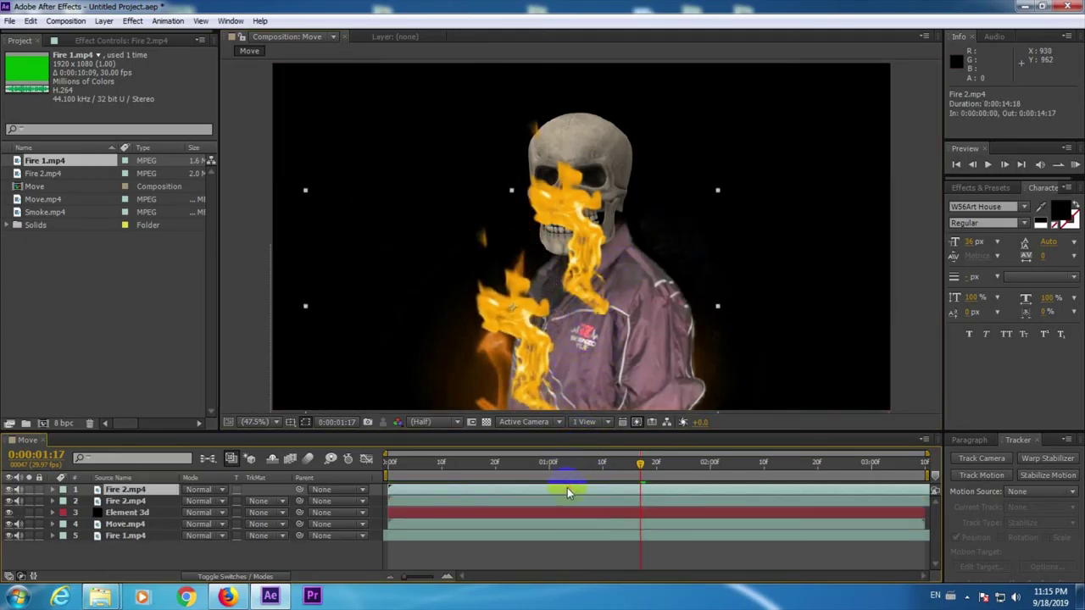
pyautogui.hotkey('ctrl', 'd')
pyautogui.moveTo(517, 385); pyautogui.dragTo(688, 401)
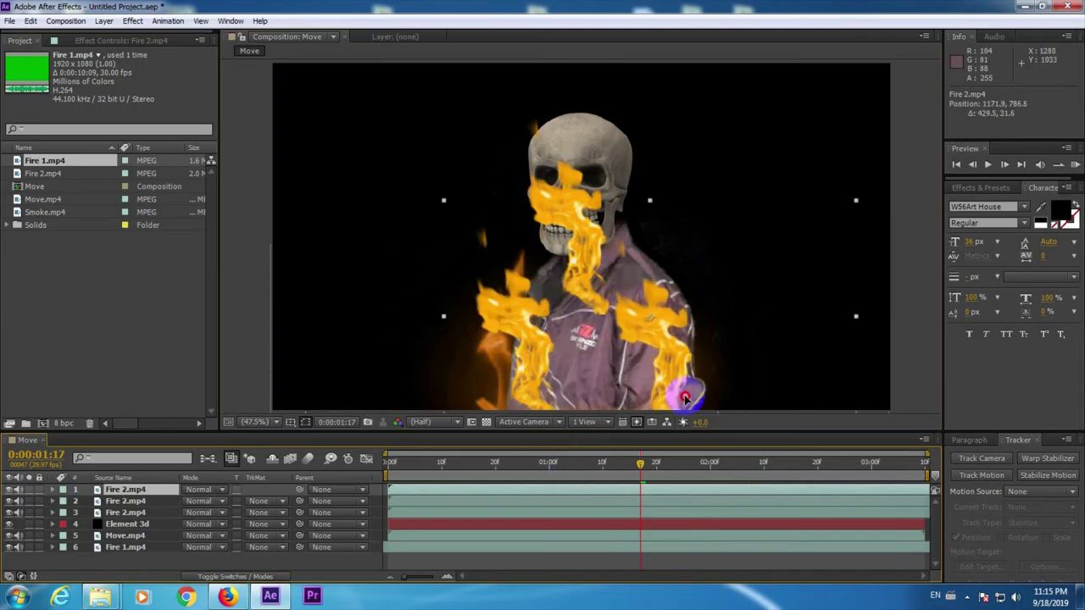
pyautogui.click(1077, 164)
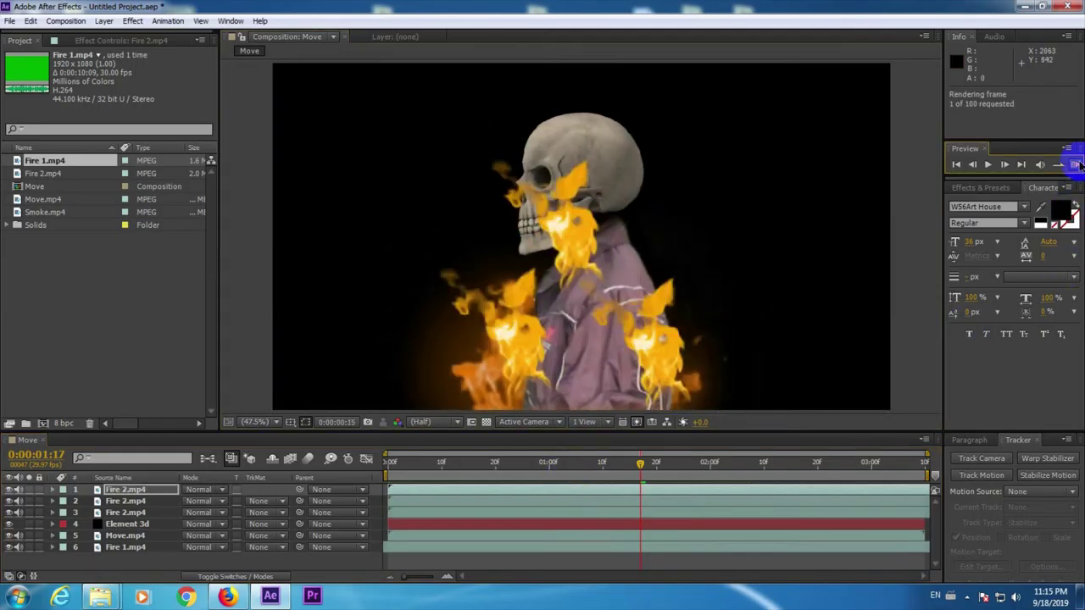
# - At 0:00:00:15, move the upper copied flame to about 1079, 658 and the other copy to about 867, 801 on the jacket
pyautogui.click(412, 474)
pyautogui.moveTo(409, 468); pyautogui.dragTo(468, 464)
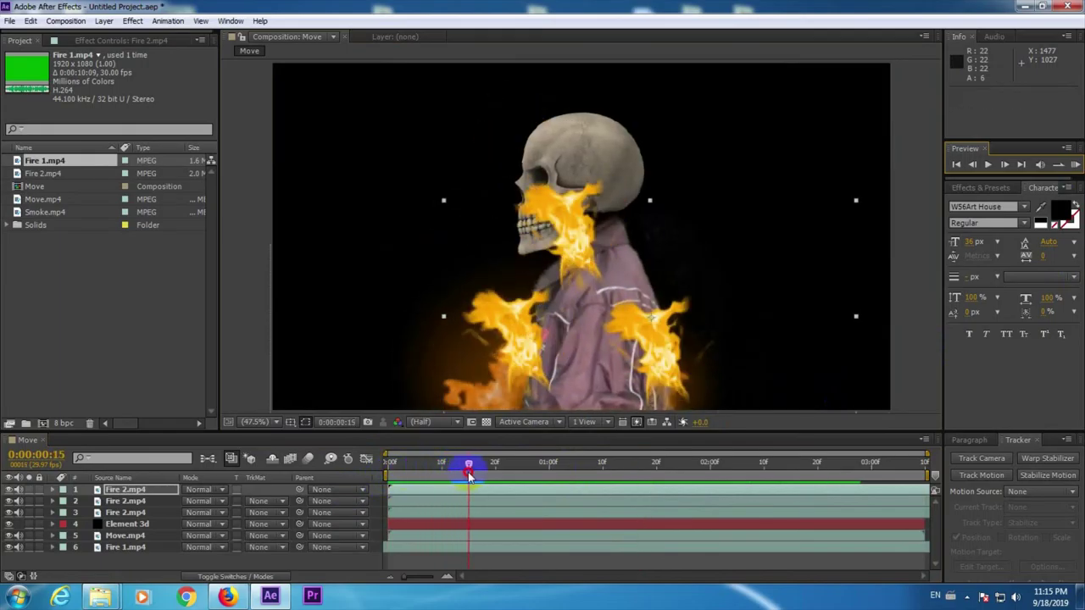
pyautogui.moveTo(661, 377); pyautogui.dragTo(632, 335)
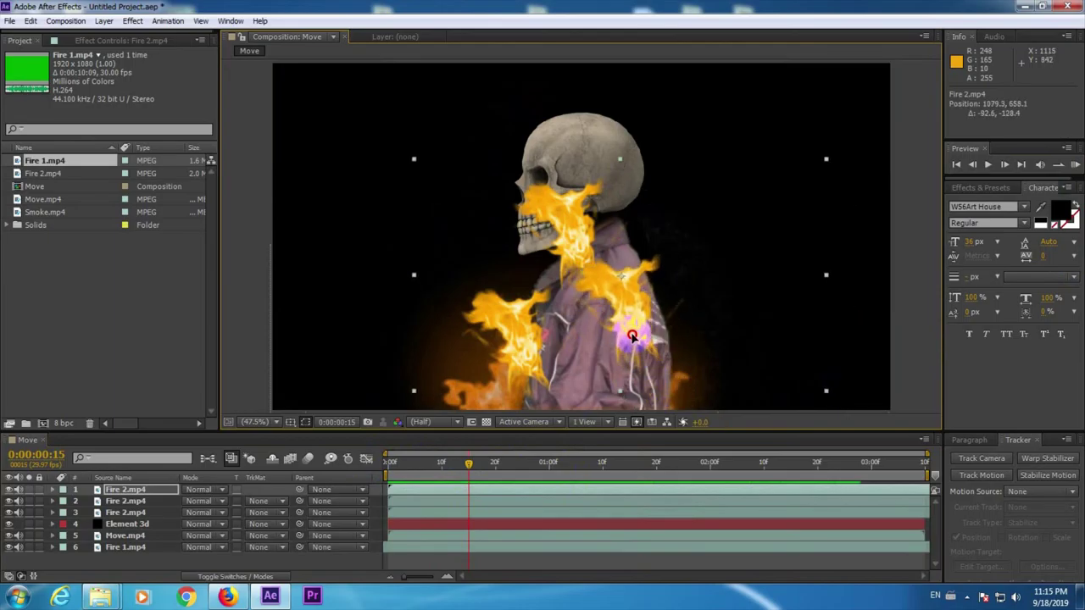
pyautogui.click(491, 501)
pyautogui.moveTo(508, 383); pyautogui.dragTo(574, 381)
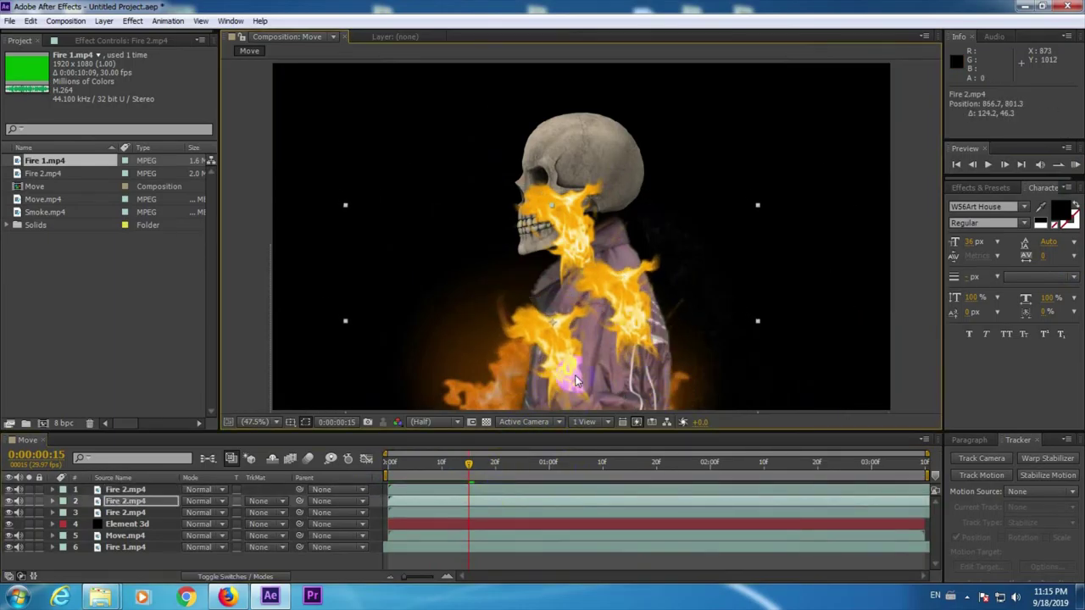
# - Move the original Fire 2.mp4 flame up from the face to the top of the skull and preview the animation
pyautogui.click(576, 512)
pyautogui.moveTo(554, 299); pyautogui.dragTo(576, 165)
pyautogui.click(1074, 164)
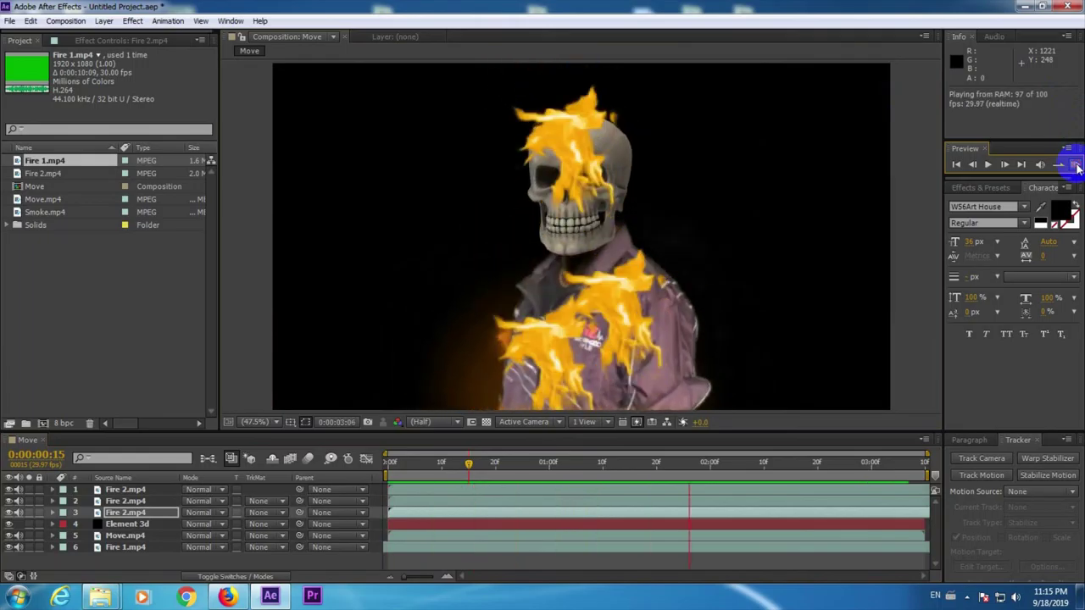
pyautogui.click(1075, 165)
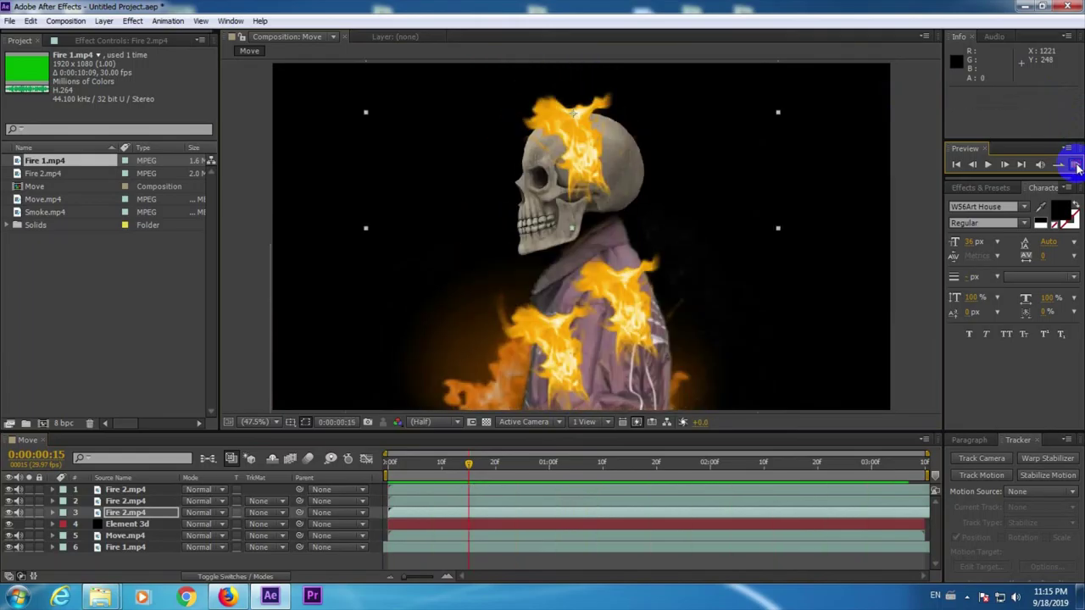
pyautogui.click(1075, 165)
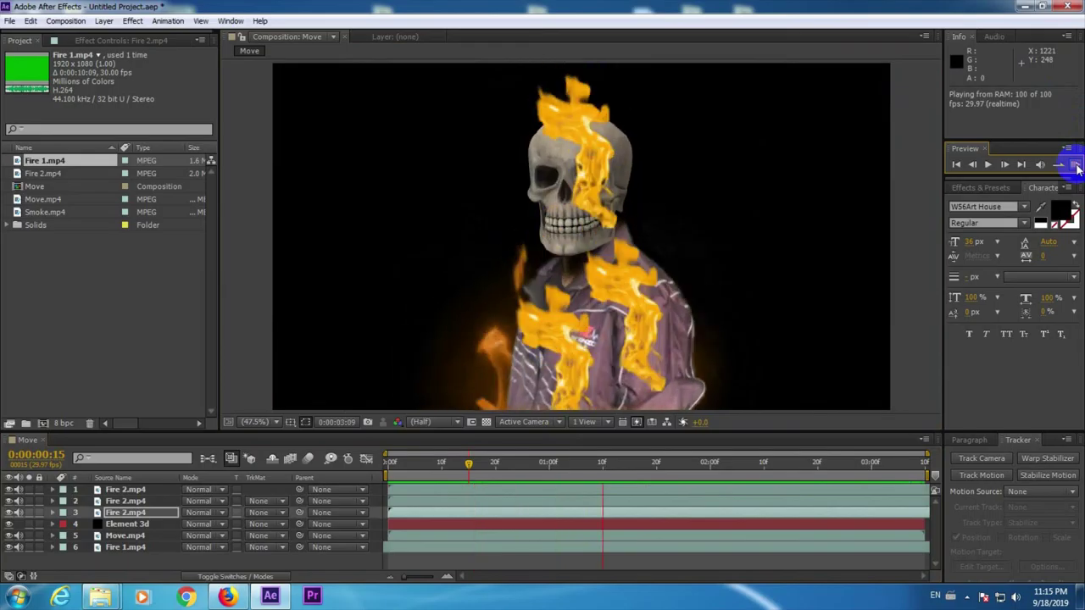
pyautogui.click(1074, 165)
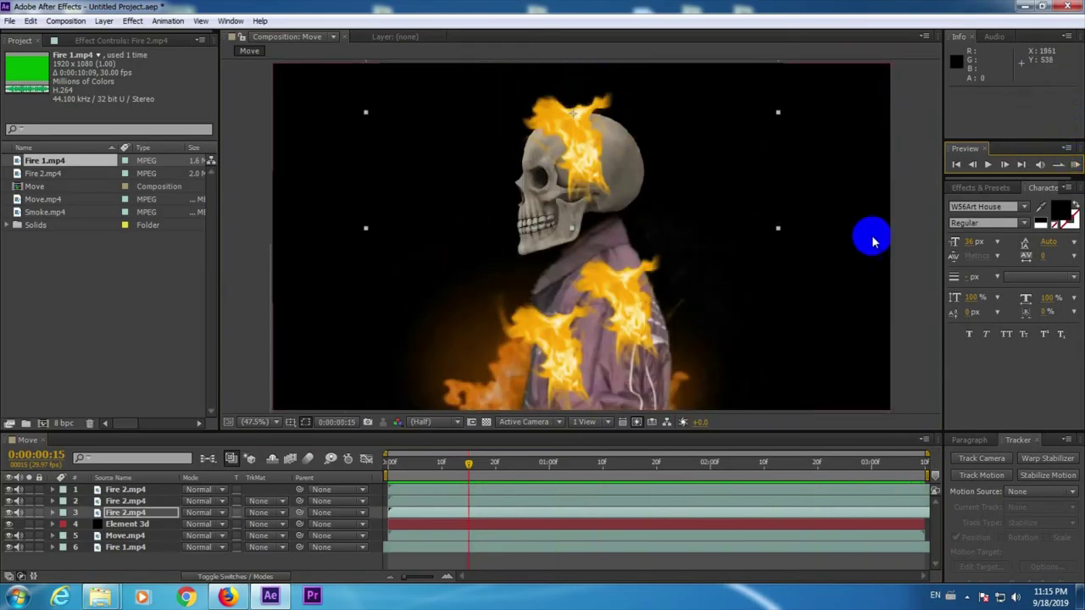
# - Add Smoke.mp4 as the top layer and slide it earlier to an in point of about -0:00:13:24, past its opening titles
pyautogui.click(44, 248)
pyautogui.moveTo(41, 219); pyautogui.dragTo(97, 483)
pyautogui.moveTo(785, 358); pyautogui.dragTo(884, 496)
pyautogui.moveTo(772, 493); pyautogui.dragTo(303, 475)
pyautogui.moveTo(770, 499); pyautogui.dragTo(292, 480)
pyautogui.moveTo(919, 491); pyautogui.dragTo(521, 485)
pyautogui.moveTo(708, 494); pyautogui.dragTo(416, 495)
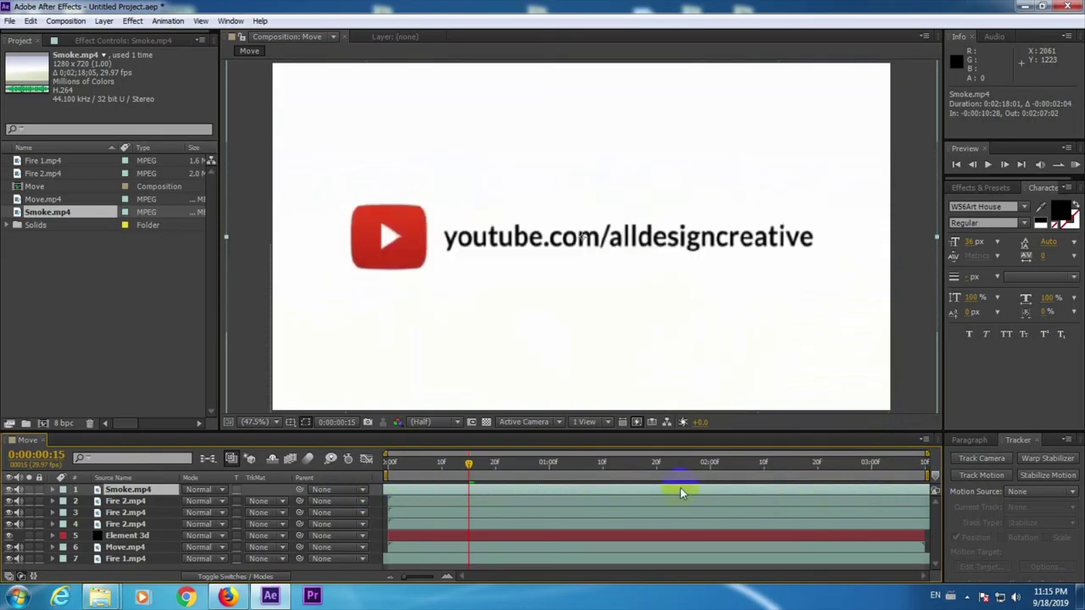
pyautogui.moveTo(914, 512); pyautogui.dragTo(455, 506)
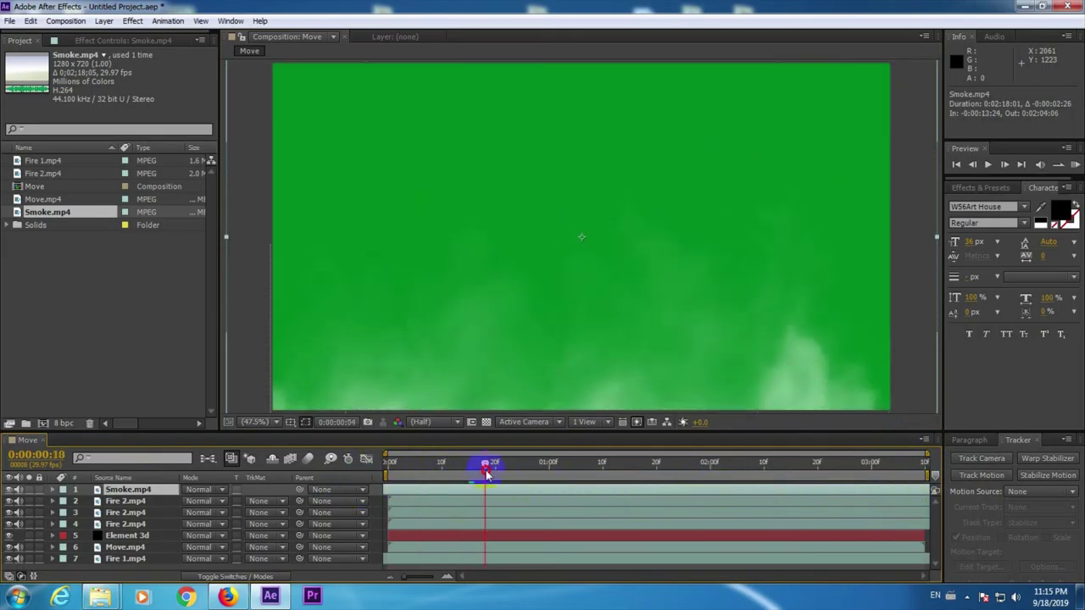
# - Key out the green background of Smoke.mp4 with Keylight (1.2) at the first frame and preview the composite
pyautogui.click(135, 21)
pyautogui.moveTo(210, 221)
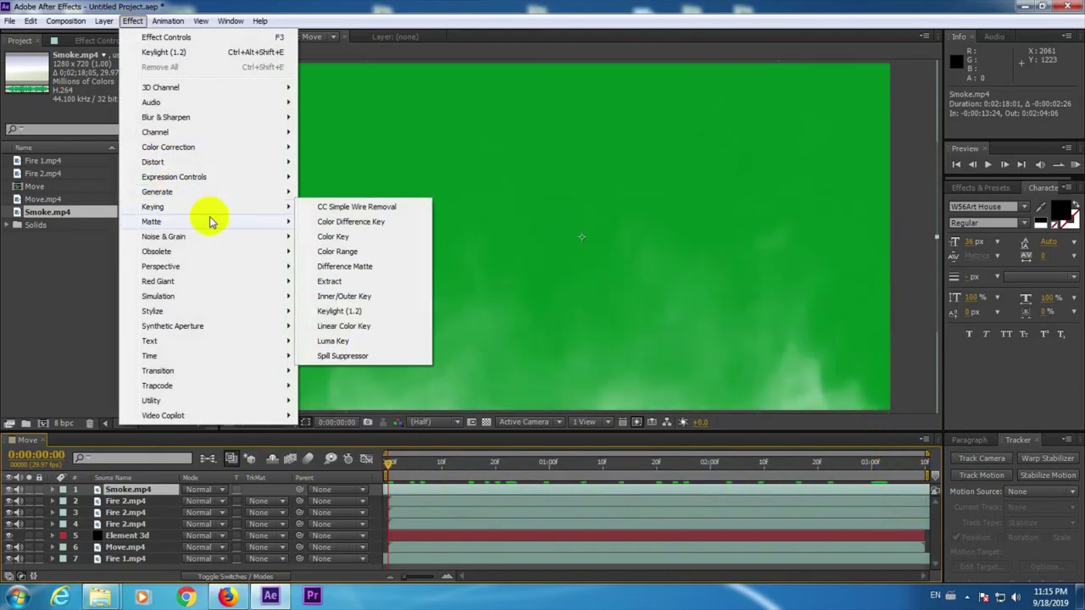
pyautogui.click(382, 311)
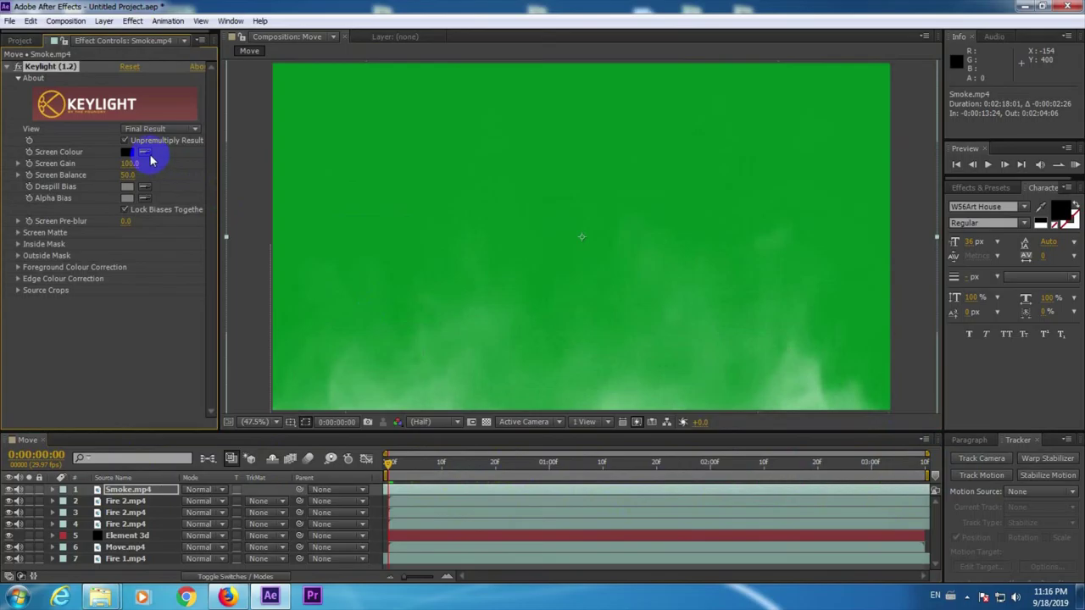
pyautogui.click(595, 184)
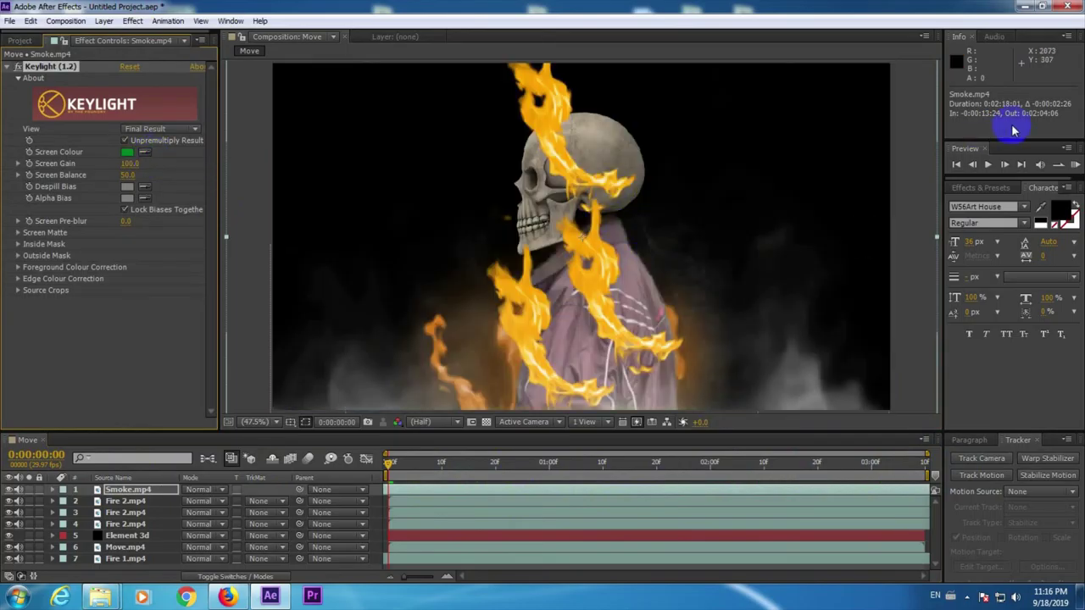
pyautogui.click(1076, 166)
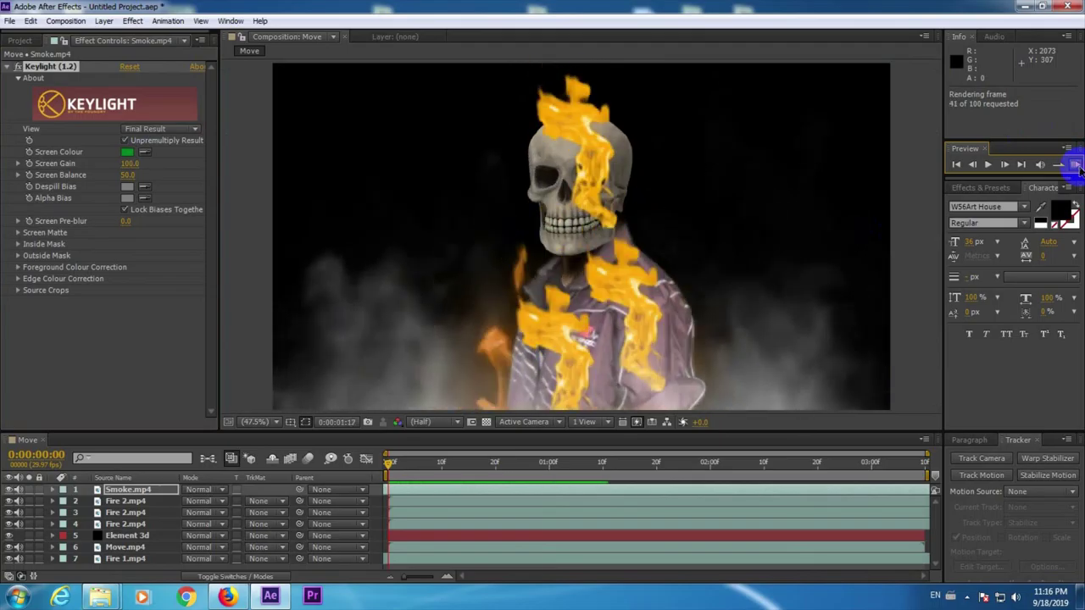
pyautogui.click(1077, 169)
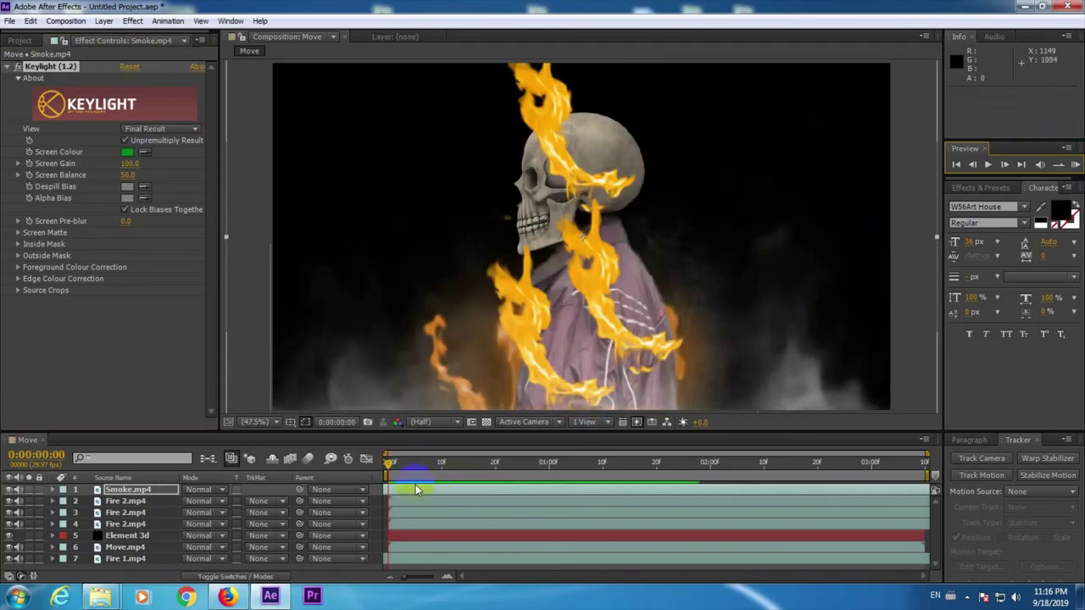
# - Shift the skull's Fire 2.mp4 flame left, to a position of about 837, 151
pyautogui.click(426, 523)
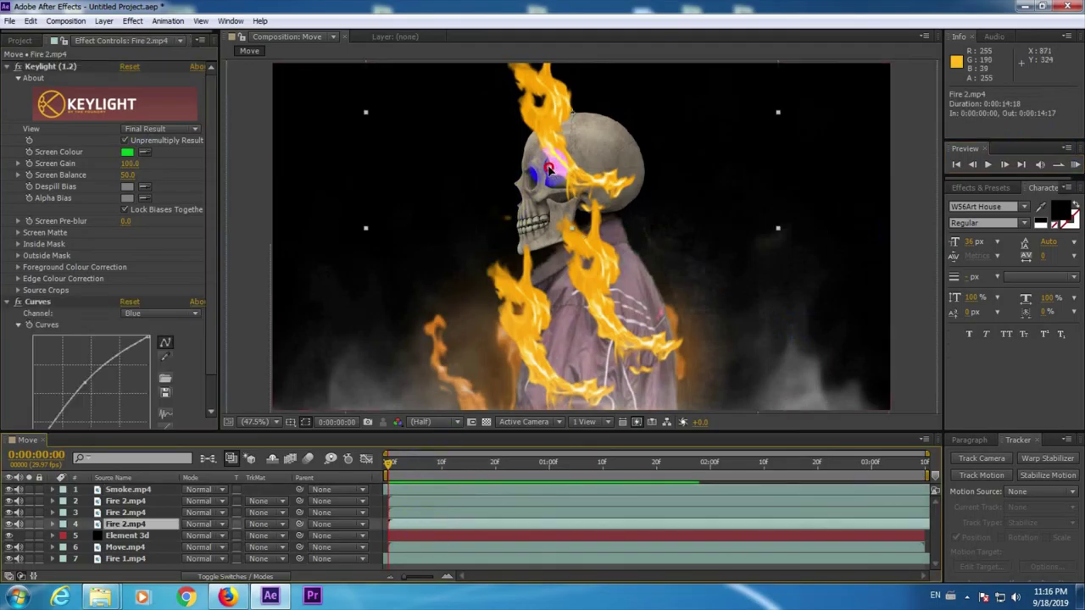
pyautogui.moveTo(549, 168); pyautogui.dragTo(527, 168)
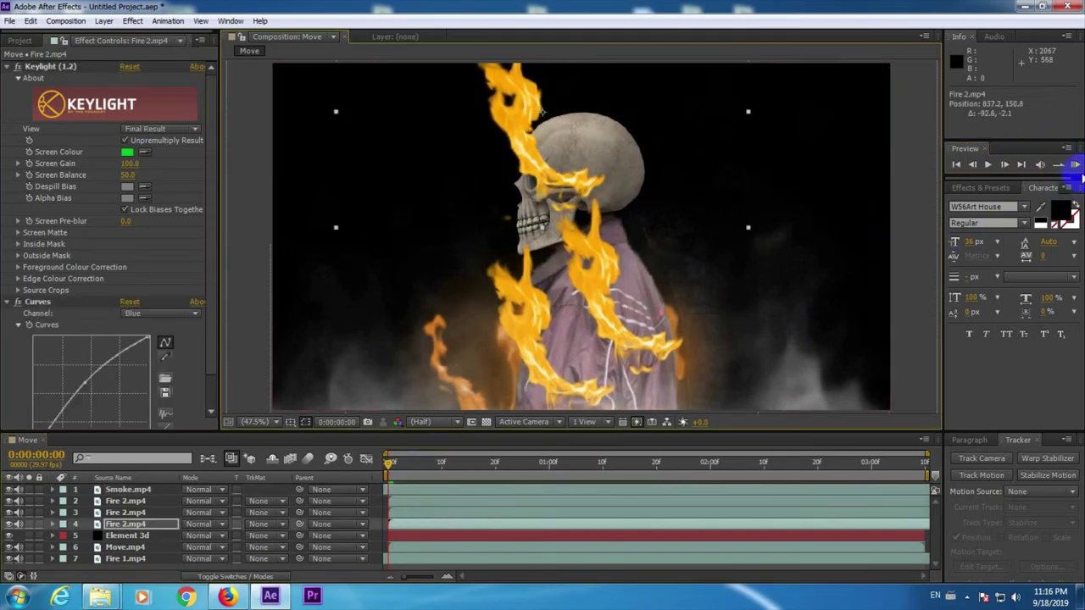
# - Preview the composite from the start and scrub through the timeline to examine how the skull's flame follows the head
pyautogui.click(1075, 165)
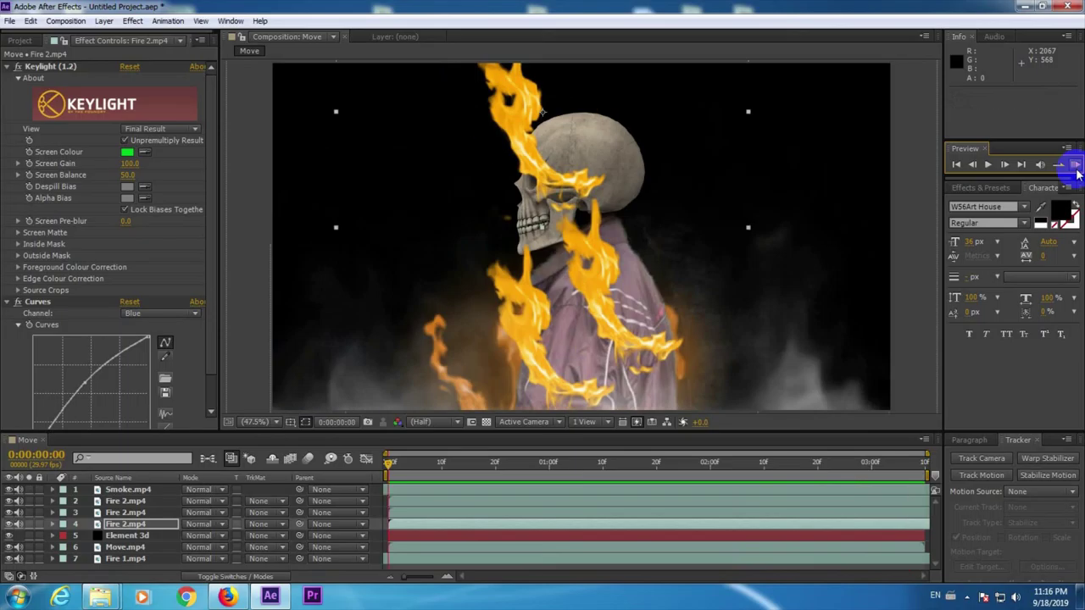
pyautogui.click(420, 462)
pyautogui.click(13, 41)
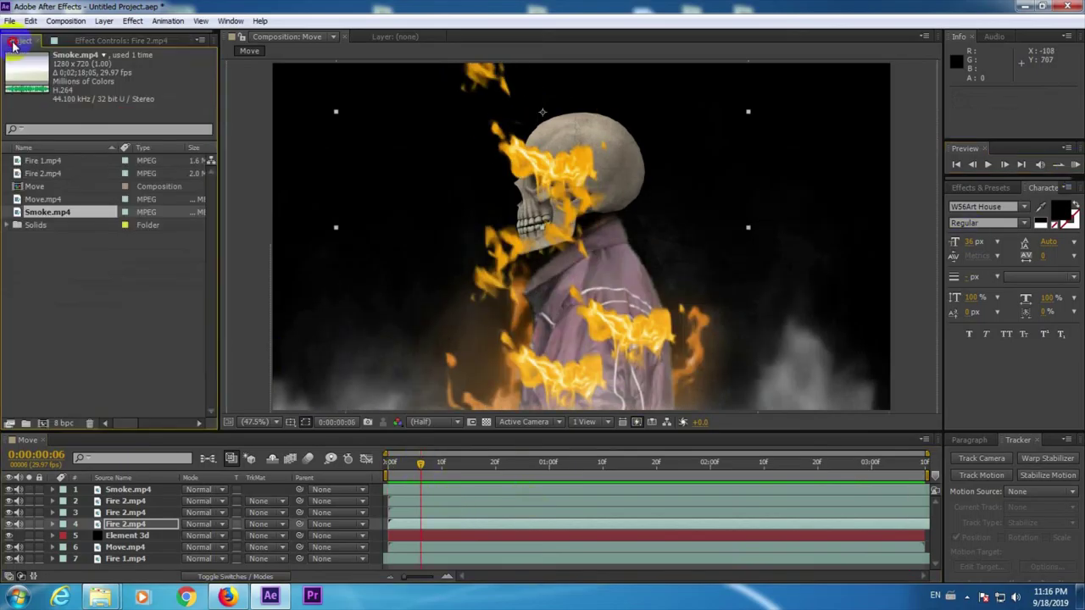
pyautogui.click(90, 301)
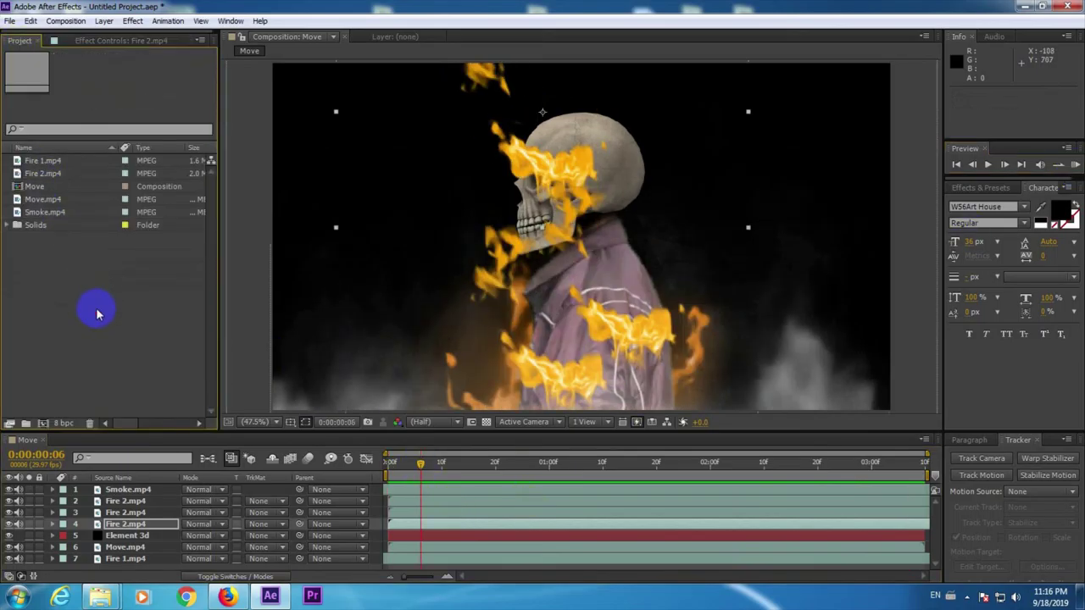
pyautogui.click(411, 464)
pyautogui.moveTo(411, 466); pyautogui.dragTo(534, 458)
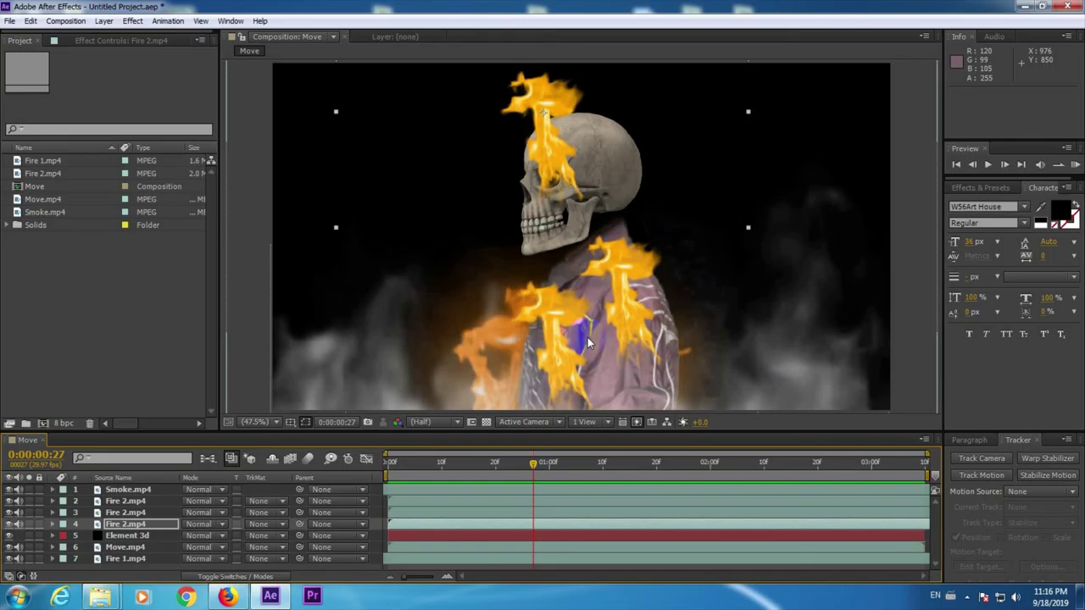
pyautogui.moveTo(485, 462); pyautogui.dragTo(625, 471)
pyautogui.moveTo(429, 475); pyautogui.dragTo(796, 472)
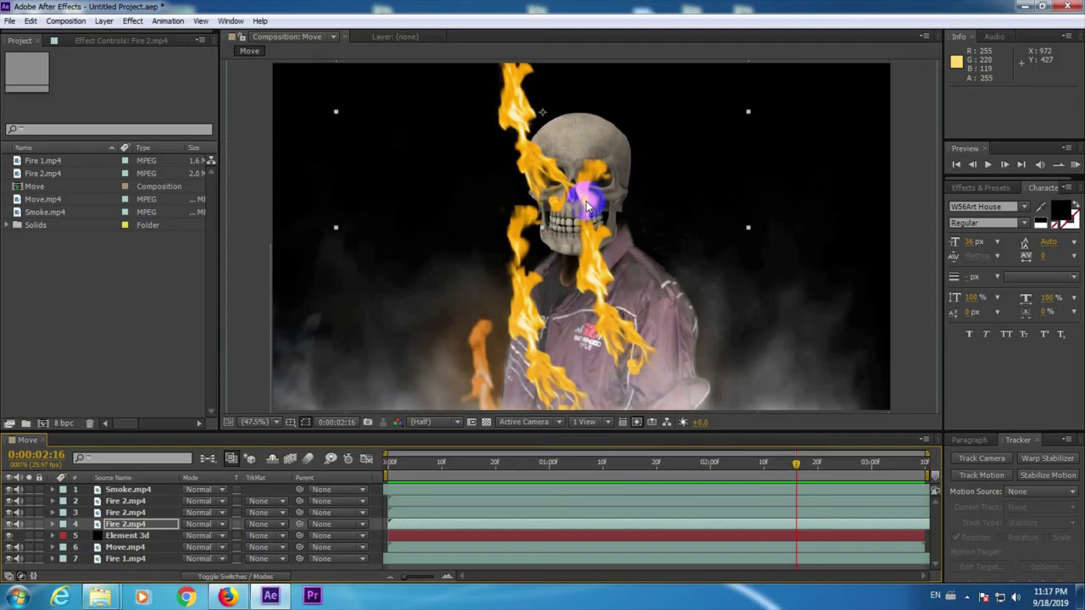
# - At 0:00:01:25, move the skull's Fire 2.mp4 flame up to the top of the head, at about 913, 18, and check later frames
pyautogui.moveTo(415, 464); pyautogui.dragTo(683, 436)
pyautogui.moveTo(547, 159); pyautogui.dragTo(572, 116)
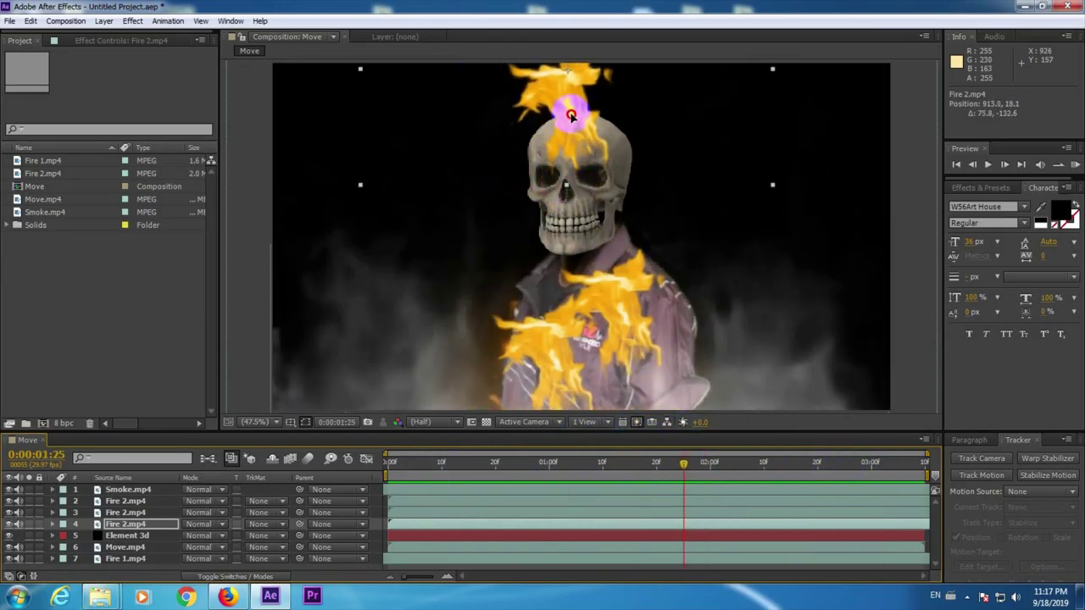
pyautogui.moveTo(449, 465); pyautogui.dragTo(765, 458)
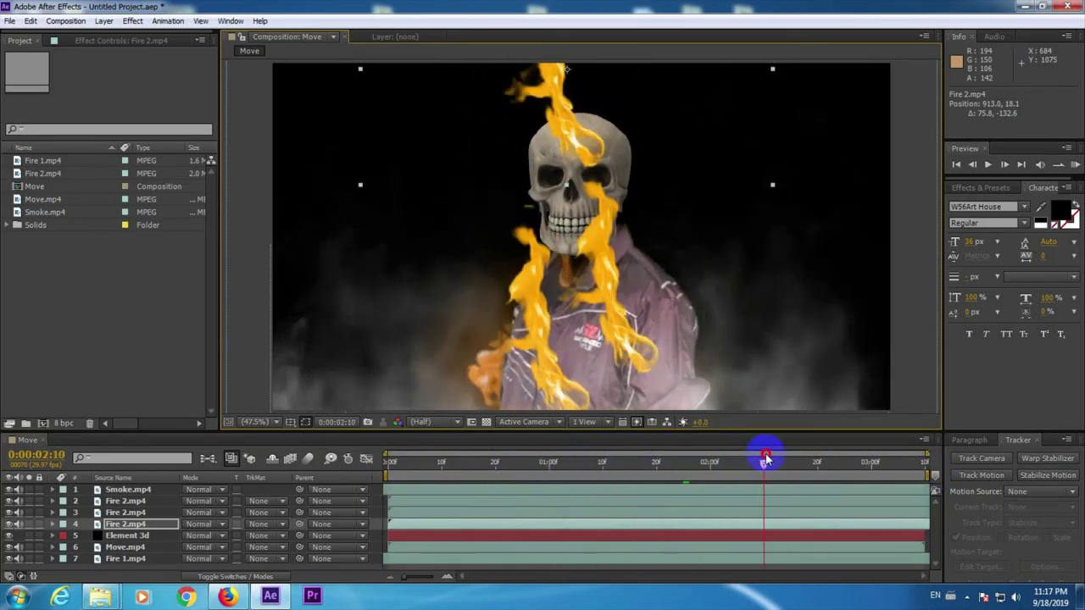
pyautogui.moveTo(765, 457)
pyautogui.mouseDown()
pyautogui.moveTo(860, 457)
pyautogui.moveTo(845, 471)
pyautogui.moveTo(618, 461)
pyautogui.moveTo(758, 458)
pyautogui.mouseUp()
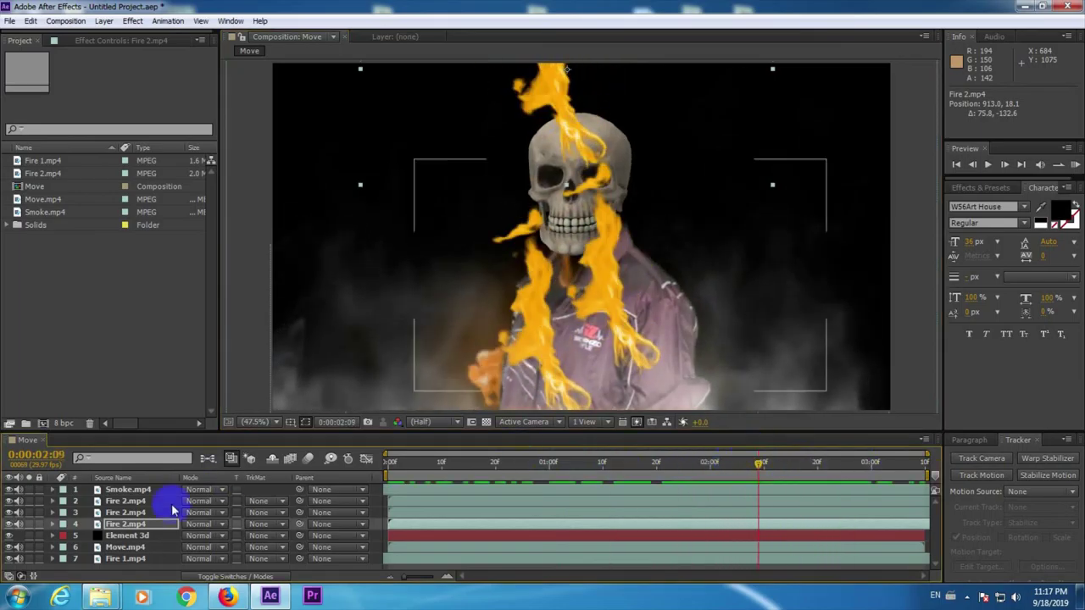
# - Add an adjustment layer above all layers, apply Curves to it and slightly lower the RGB curve's midpoint
pyautogui.rightClick(119, 563)
pyautogui.moveTo(165, 424)
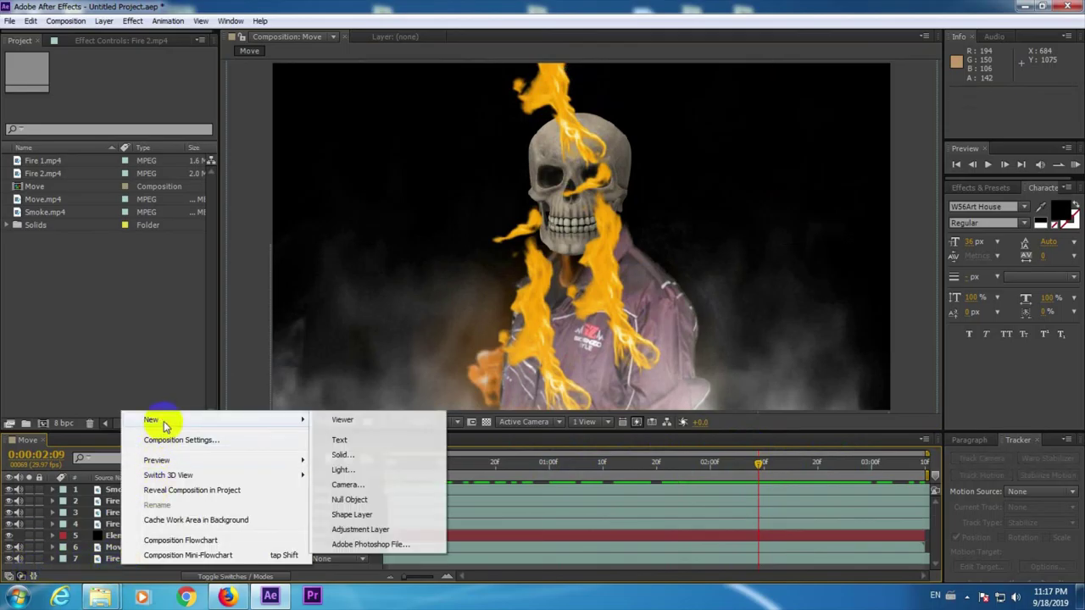
pyautogui.click(356, 529)
pyautogui.click(132, 20)
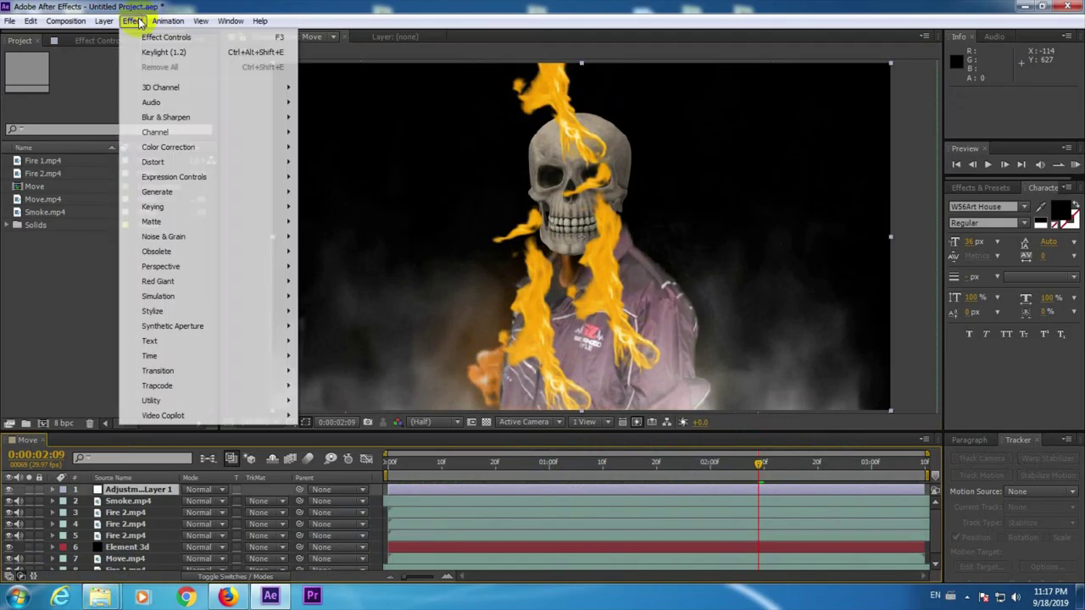
pyautogui.moveTo(174, 148)
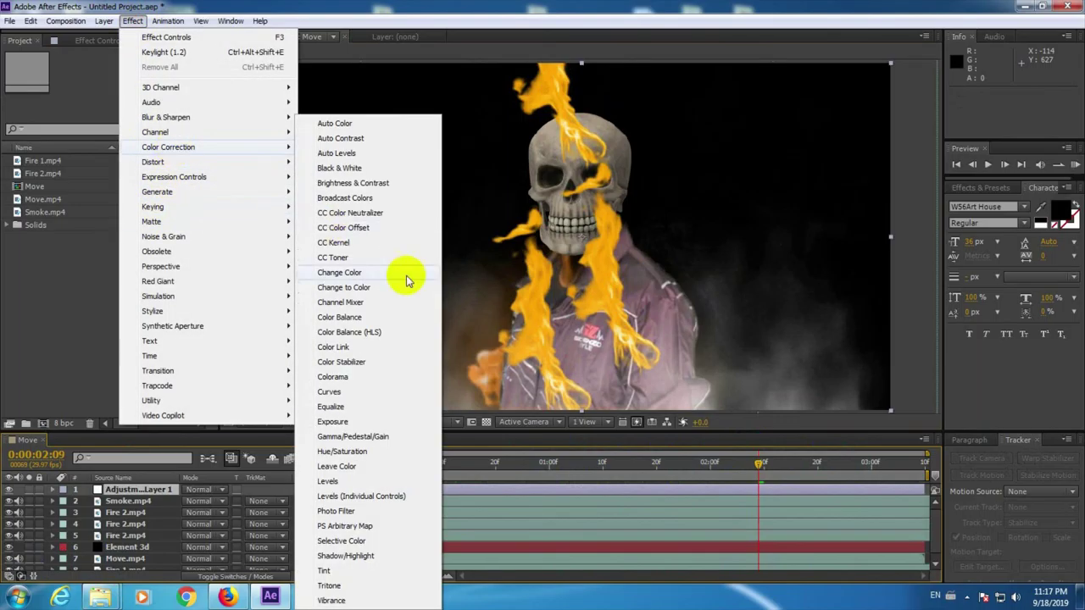
pyautogui.click(331, 392)
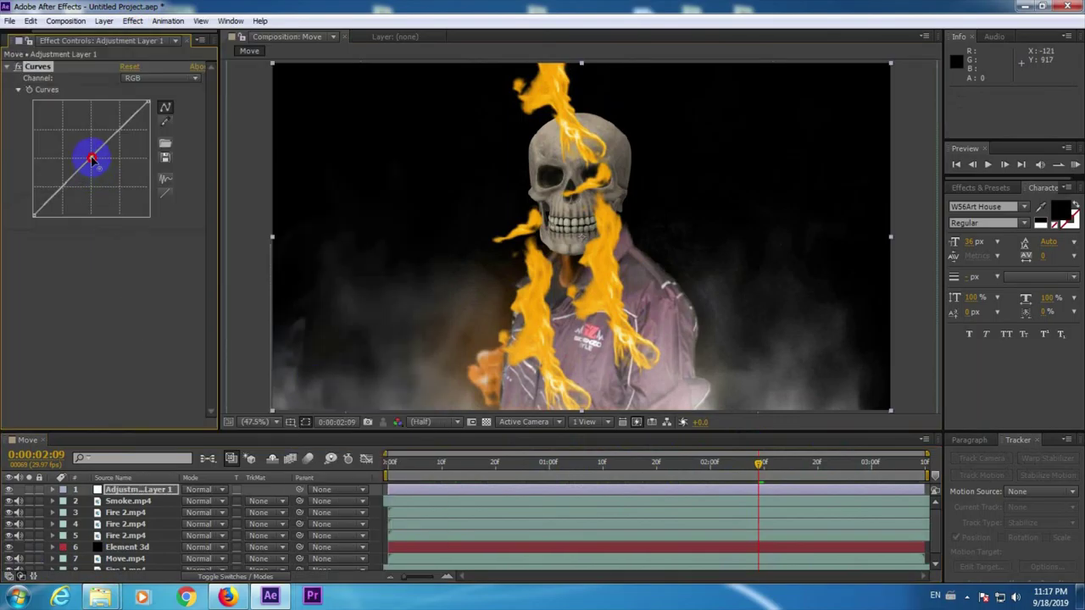
pyautogui.moveTo(92, 159); pyautogui.dragTo(98, 166)
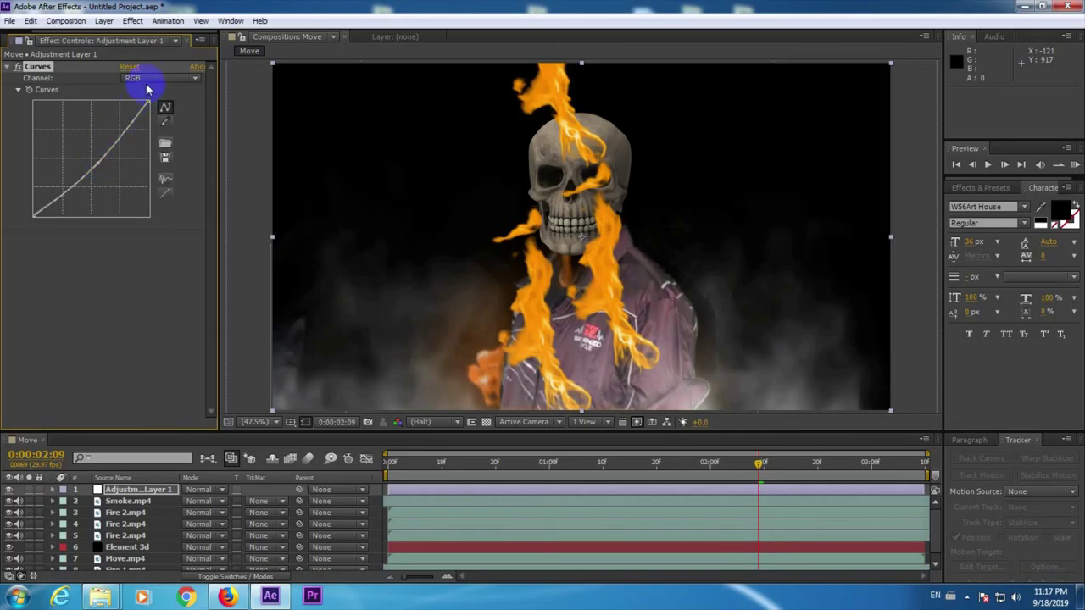
# - Place a midpoint on the adjustment layer's Blue curve and another on its Green curve, keeping both shifts slight
pyautogui.click(147, 88)
pyautogui.click(133, 138)
pyautogui.moveTo(89, 181); pyautogui.dragTo(98, 161)
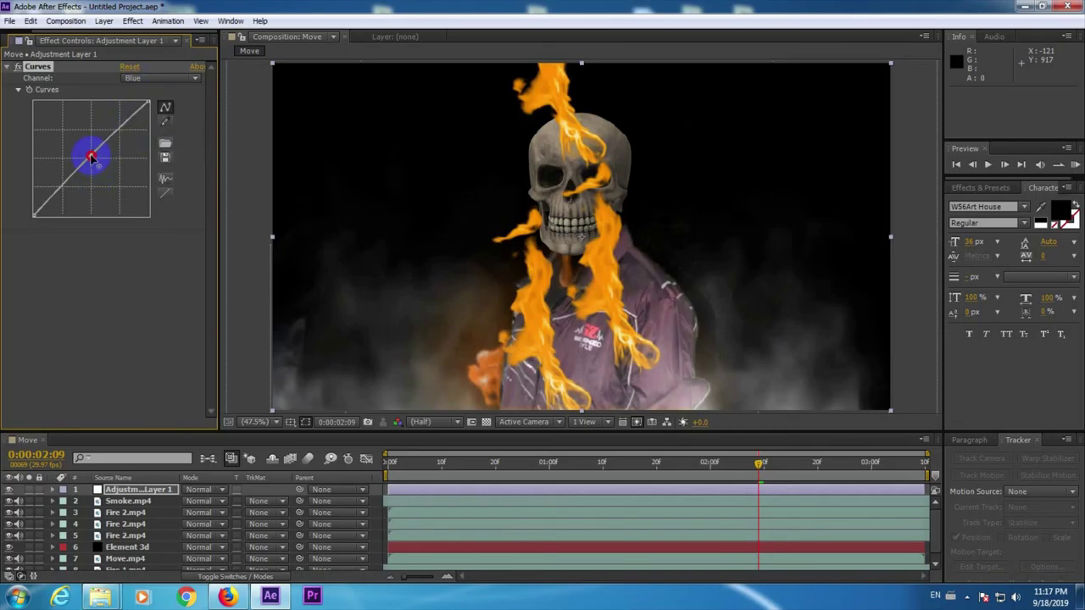
pyautogui.click(141, 81)
pyautogui.click(134, 118)
pyautogui.moveTo(95, 164); pyautogui.dragTo(90, 161)
pyautogui.click(137, 79)
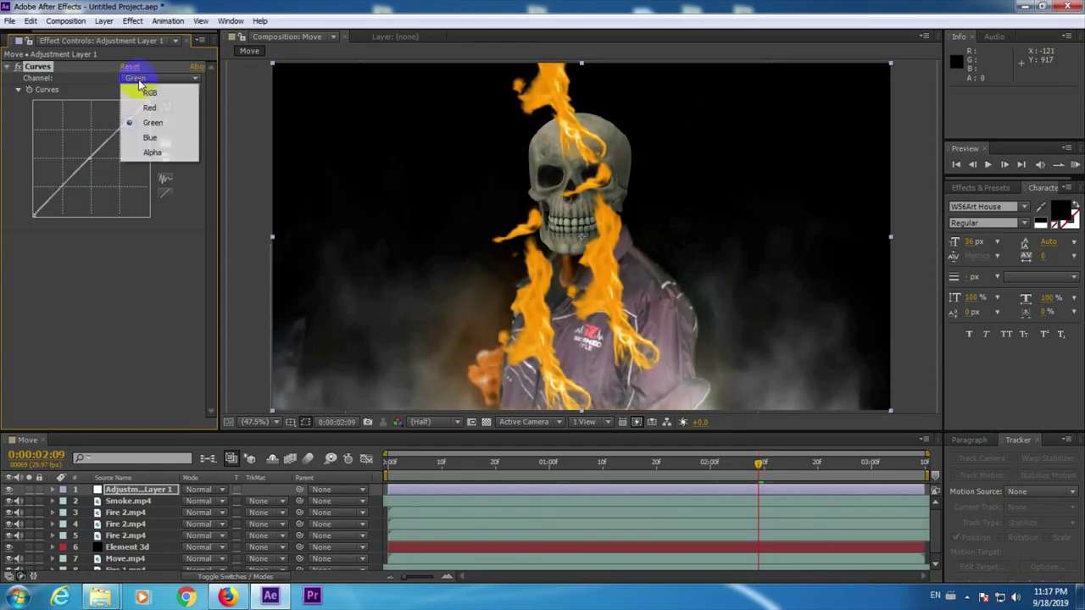
# - Apply Levels to the adjustment layer and set Input Black to 2.5
pyautogui.click(136, 25)
pyautogui.moveTo(169, 149)
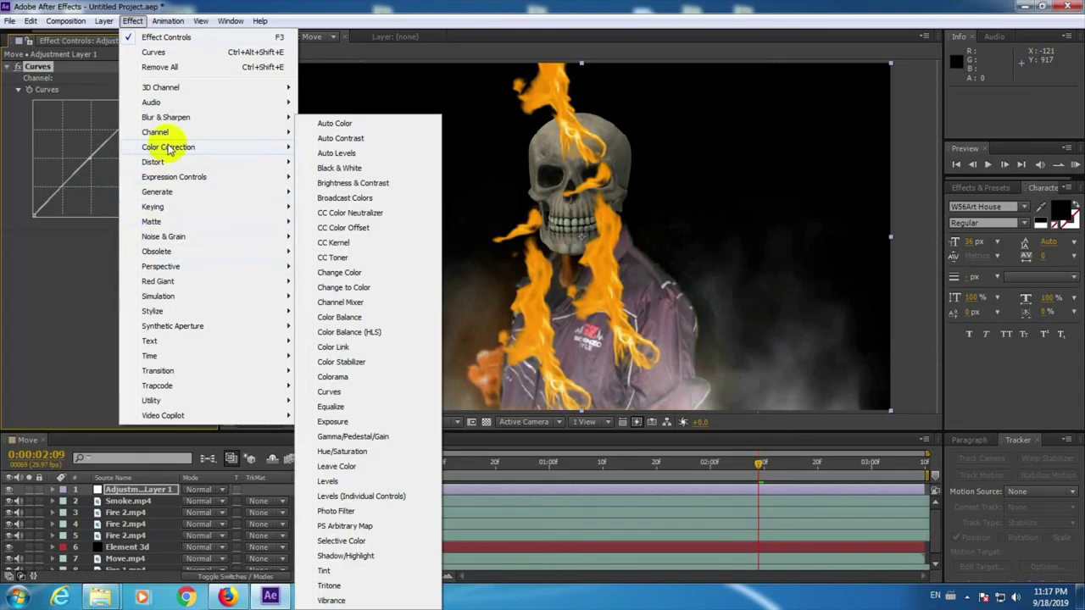
pyautogui.click(325, 480)
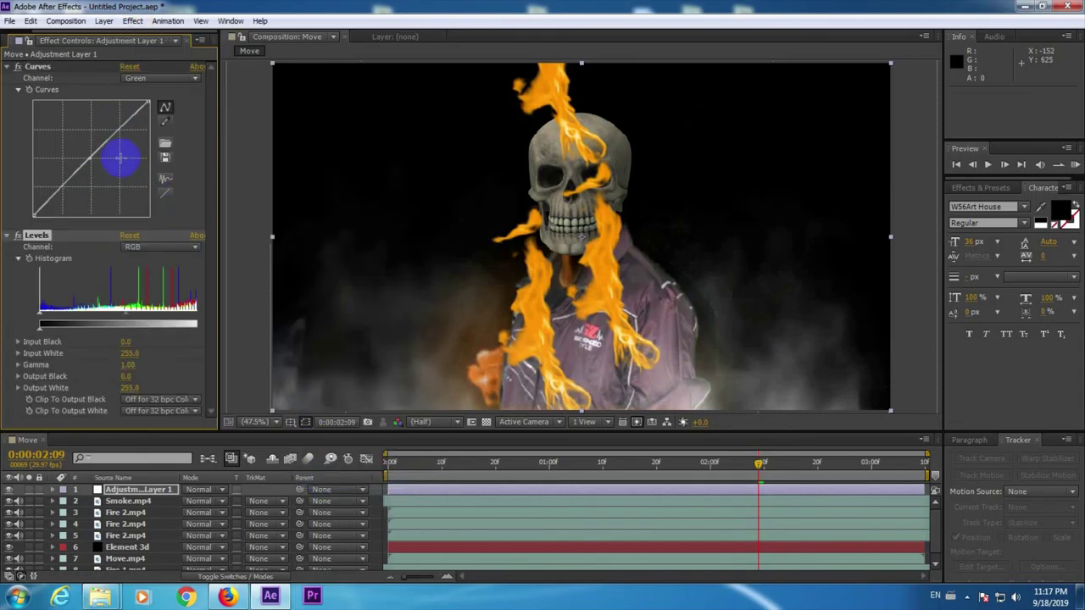
pyautogui.moveTo(127, 342)
pyautogui.mouseDown()
pyautogui.moveTo(116, 342)
pyautogui.moveTo(130, 342)
pyautogui.mouseUp()
# - Raise the RGB curve's midpoint on the adjustment layer to the centre of the graph
pyautogui.click(157, 78)
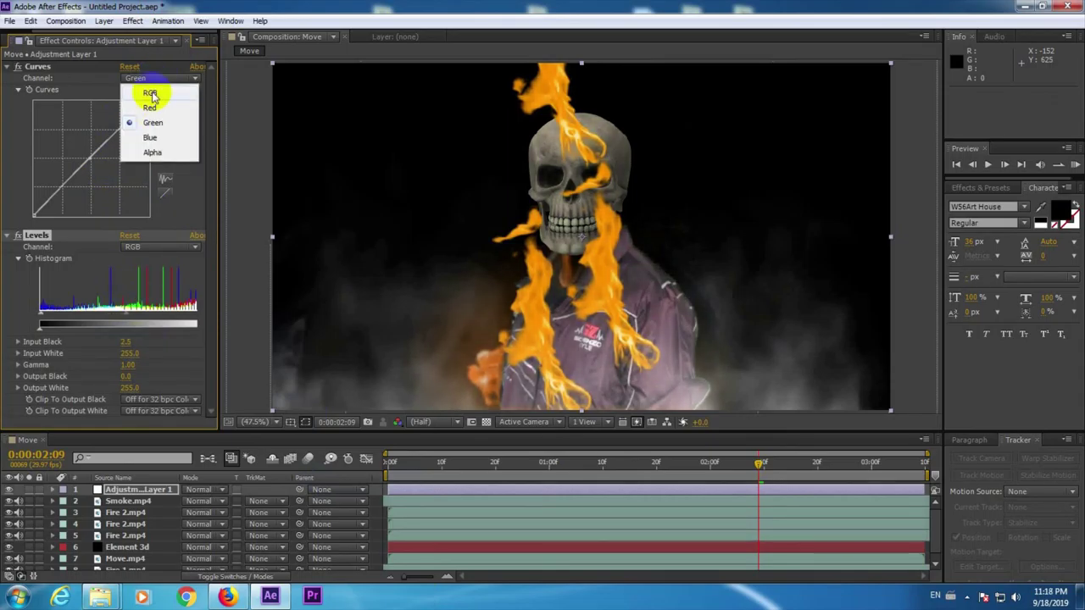
pyautogui.click(146, 92)
pyautogui.moveTo(108, 141); pyautogui.dragTo(91, 160)
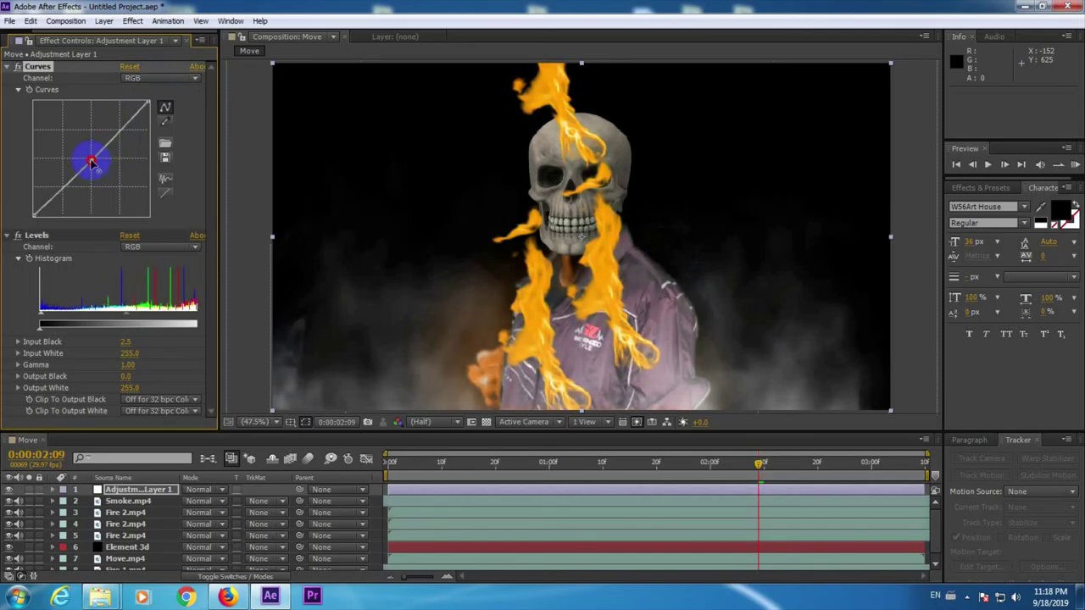
# - Preview the color-corrected composite and scrub through its frames to examine the result
pyautogui.click(1075, 165)
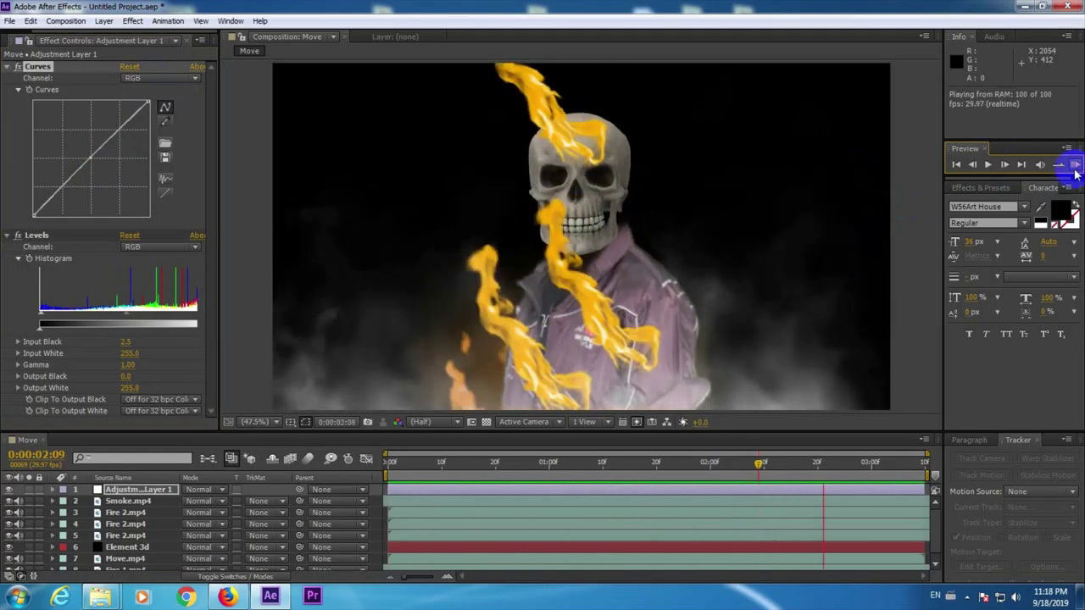
pyautogui.click(924, 203)
pyautogui.click(557, 354)
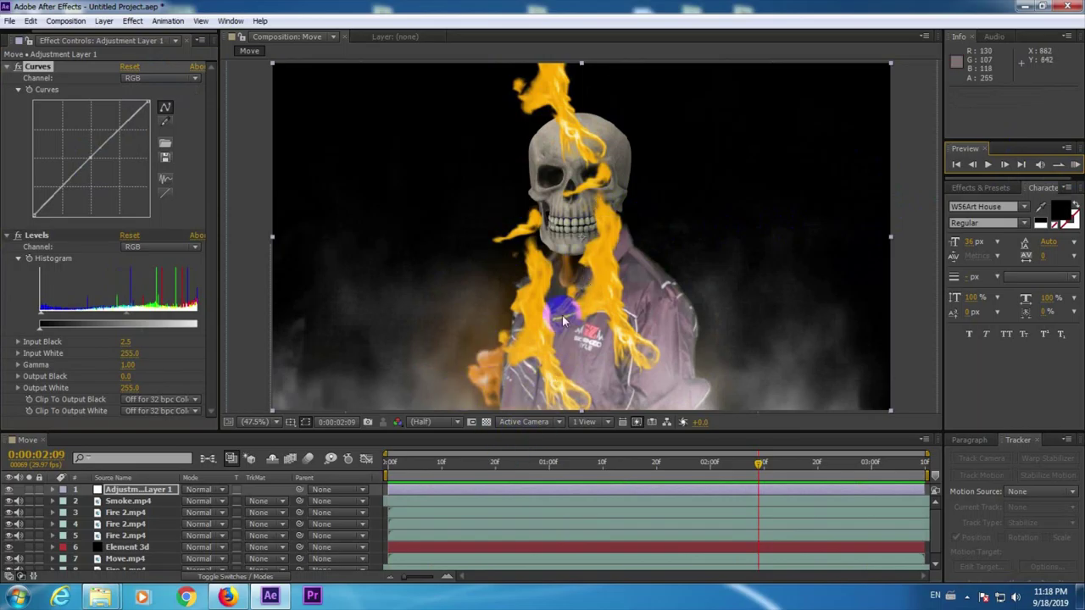
pyautogui.moveTo(463, 465); pyautogui.dragTo(802, 465)
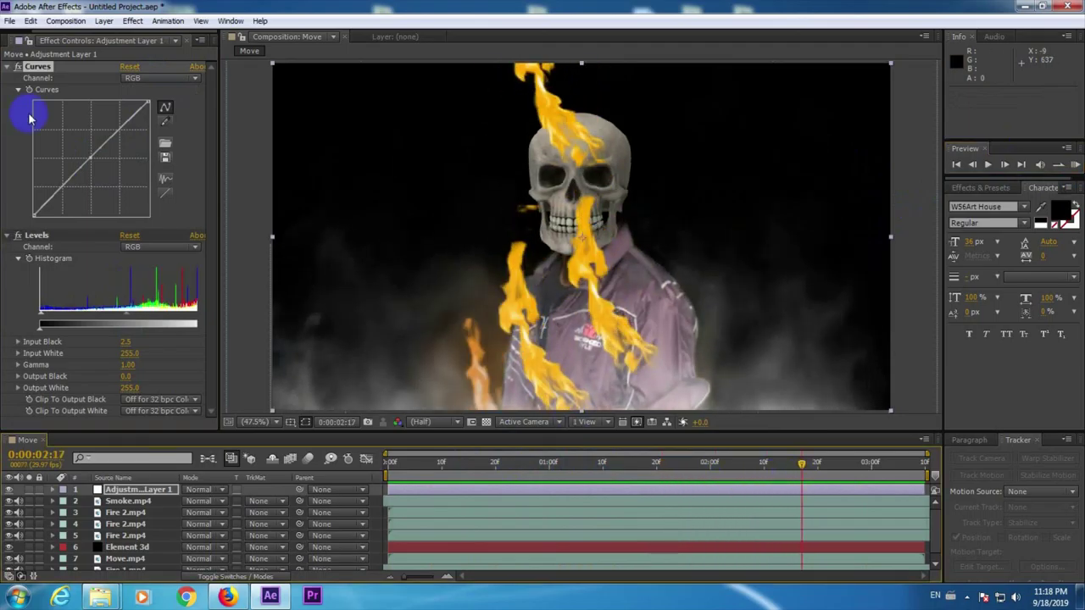
pyautogui.click(47, 41)
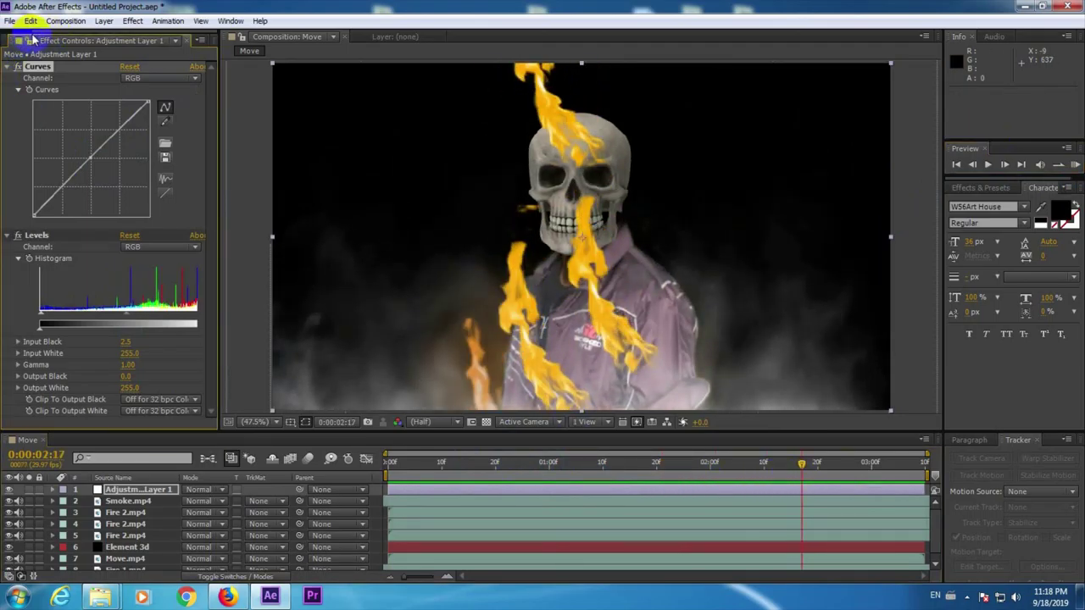
pyautogui.click(18, 40)
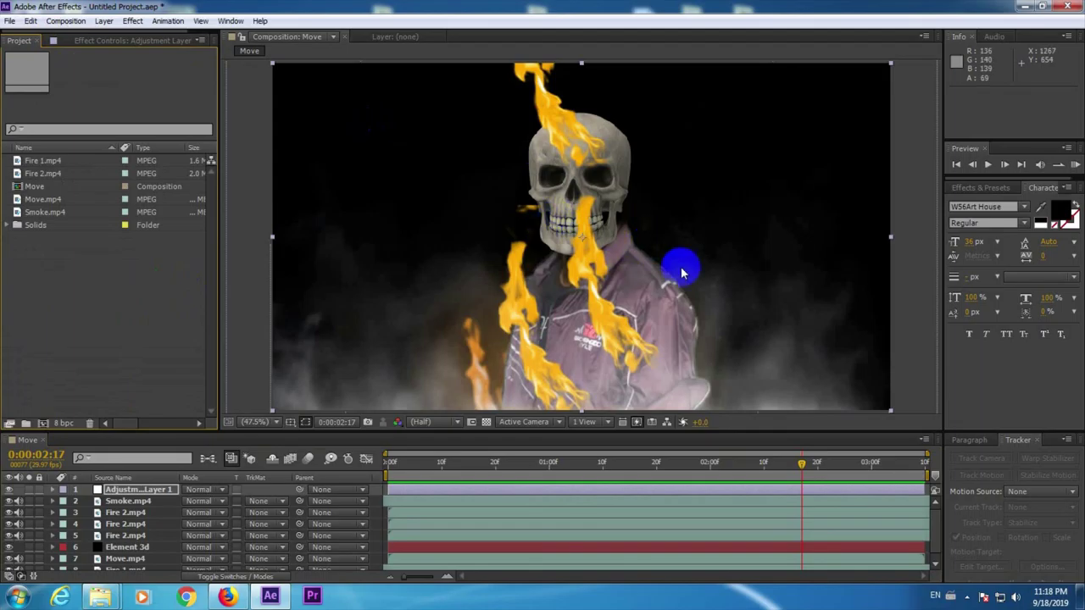
pyautogui.moveTo(637, 466); pyautogui.dragTo(788, 458)
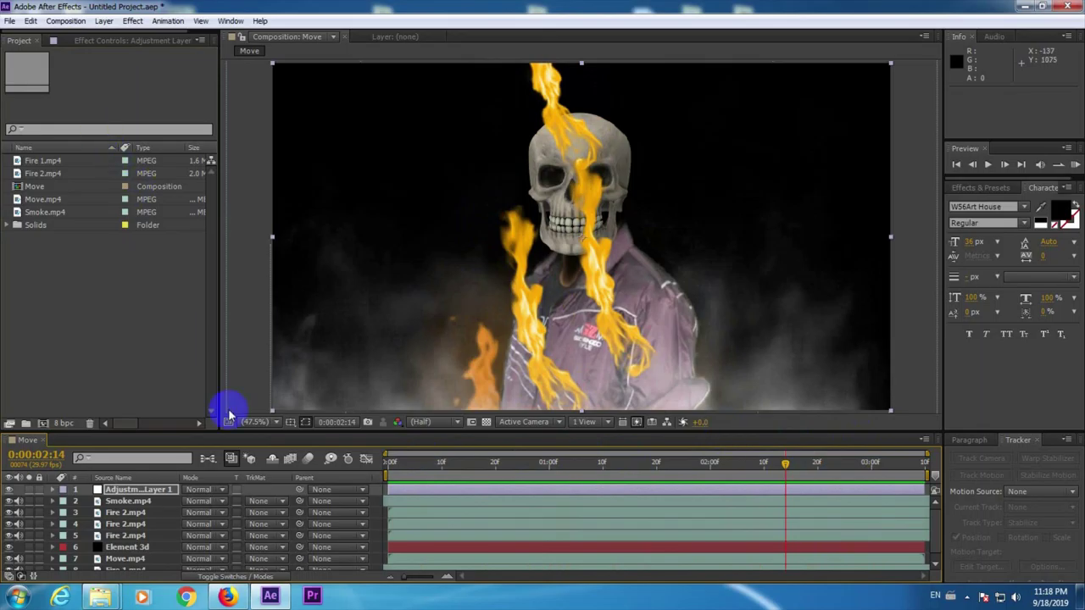
# - Enlarge the timeline area and add a full-frame black solid as the top layer with the default settings
pyautogui.moveTo(200, 438); pyautogui.dragTo(200, 392)
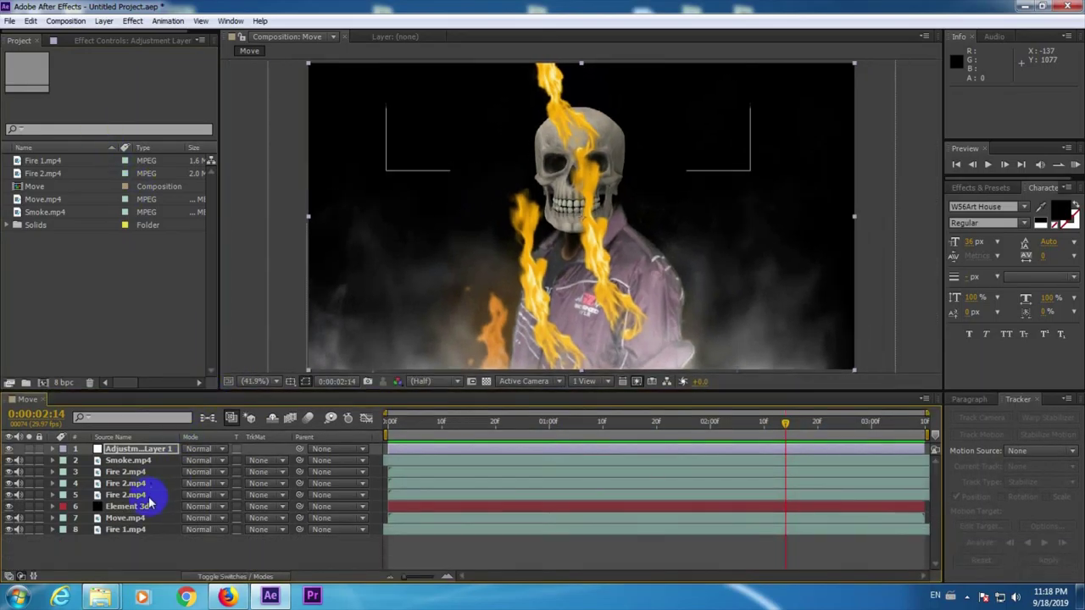
pyautogui.rightClick(141, 549)
pyautogui.moveTo(193, 408)
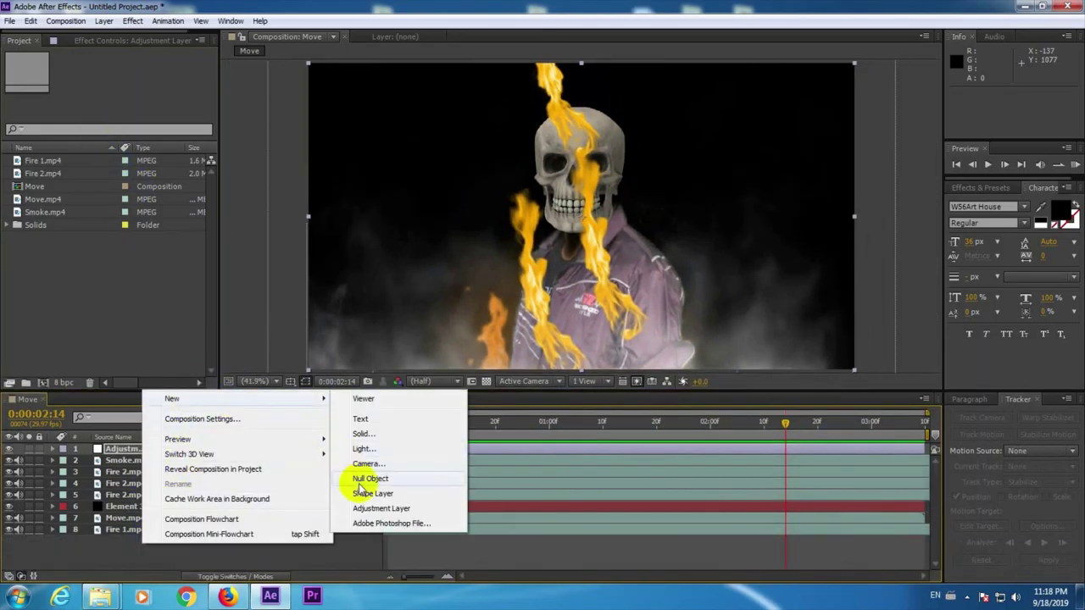
pyautogui.click(364, 438)
pyautogui.click(580, 416)
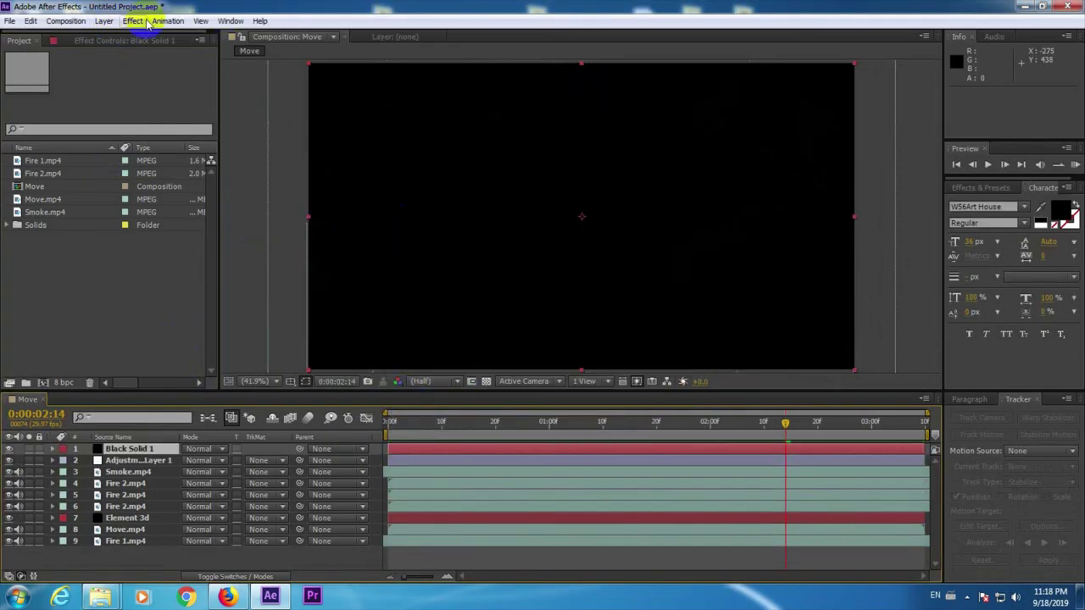
# - Draw a rectangular mask across the black solid's full width, from about 122 to 937 px vertically, and set it to Subtract for letterbox bars
pyautogui.click(230, 21)
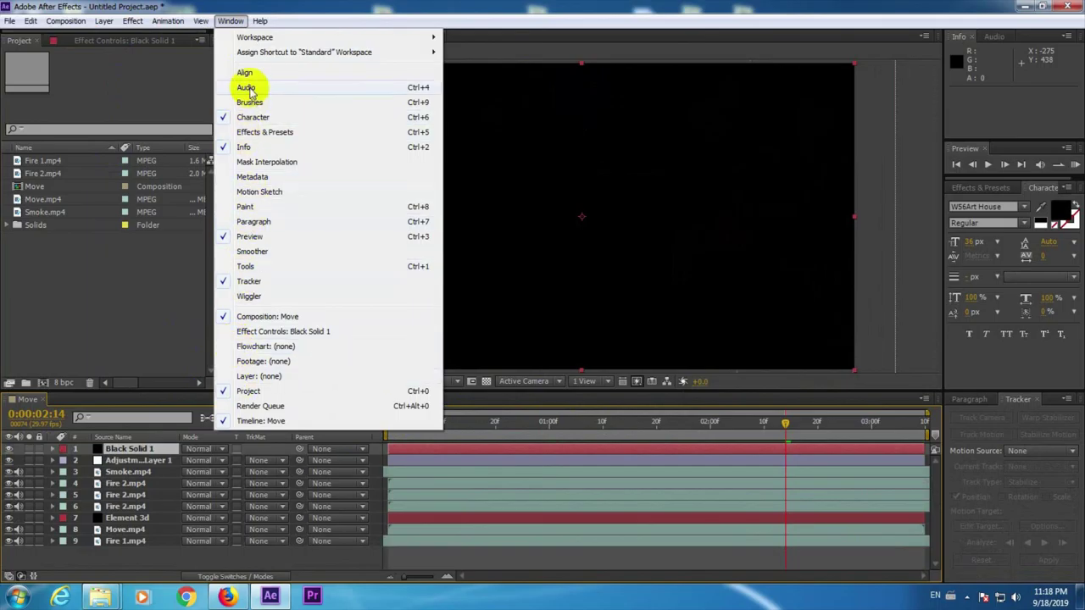
pyautogui.click(241, 267)
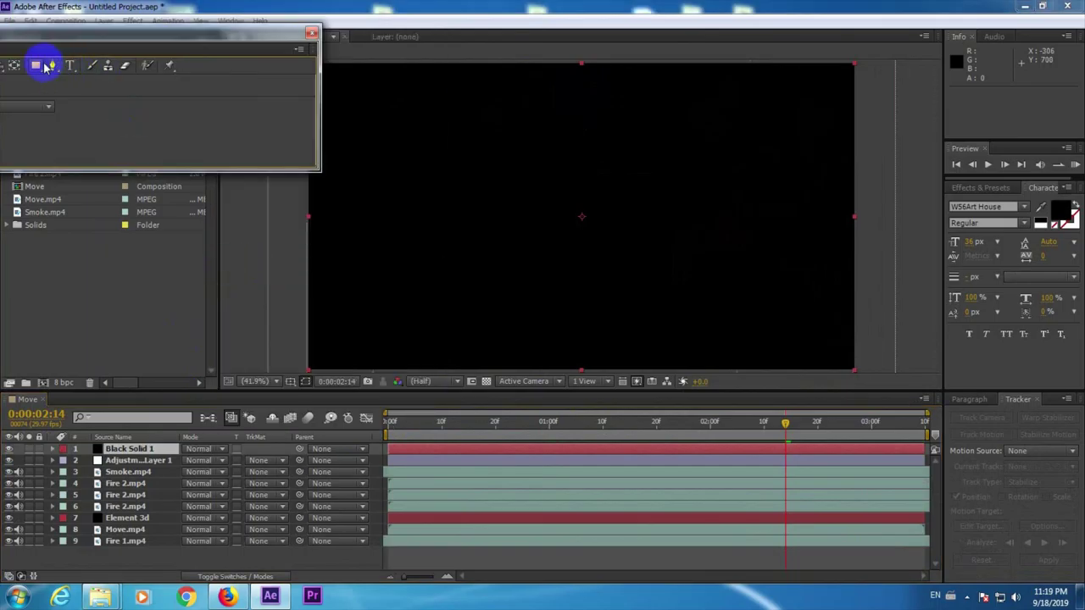
pyautogui.click(311, 35)
pyautogui.moveTo(302, 97); pyautogui.dragTo(861, 328)
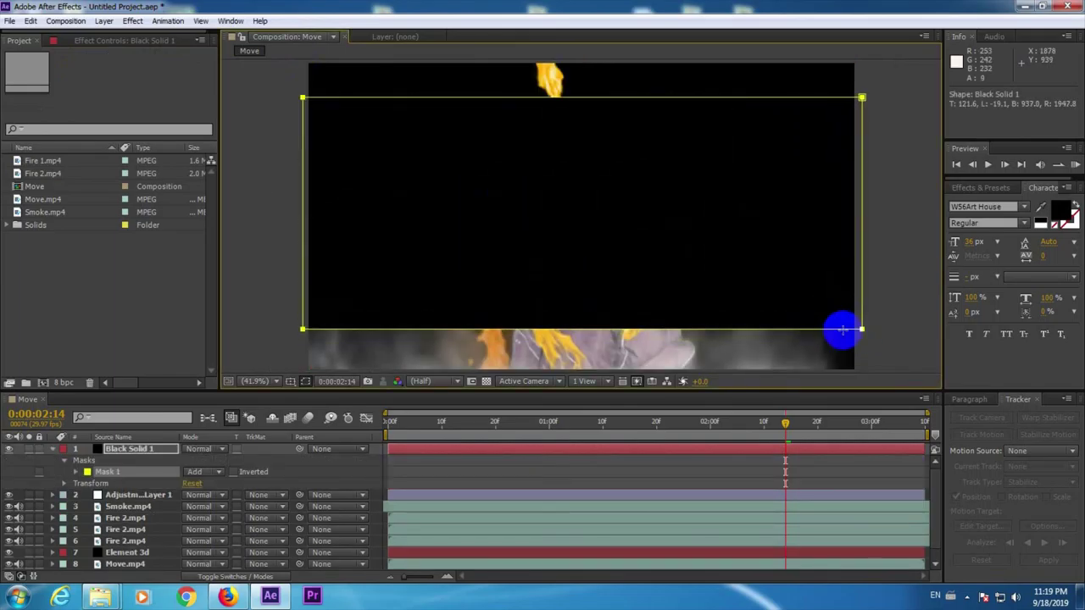
pyautogui.click(206, 471)
pyautogui.click(219, 398)
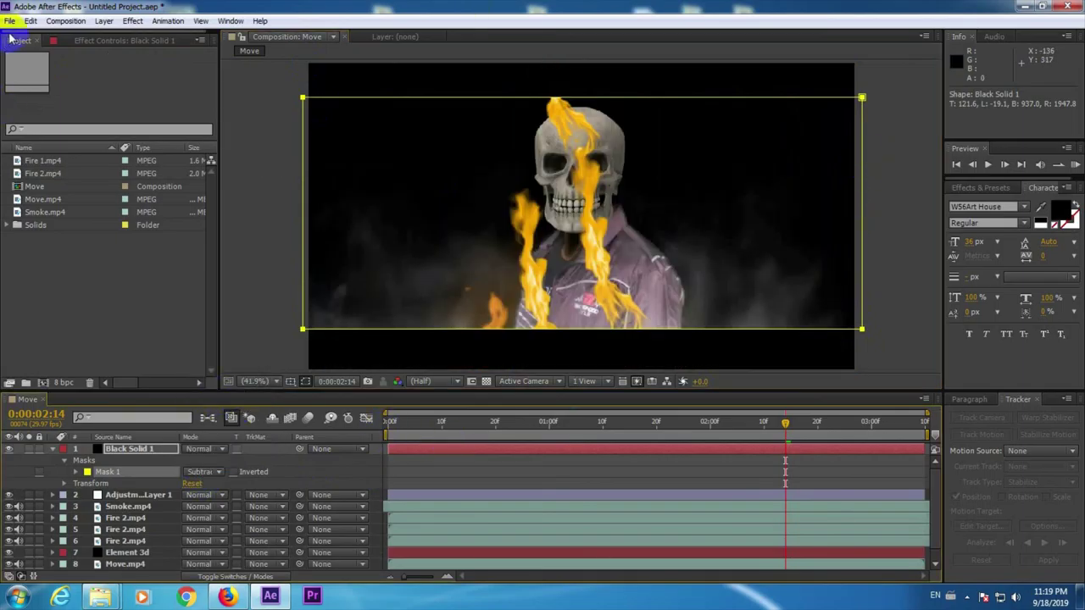
# - Preview the letterboxed composite, enlarge the composition view and start the preview again
pyautogui.click(1073, 165)
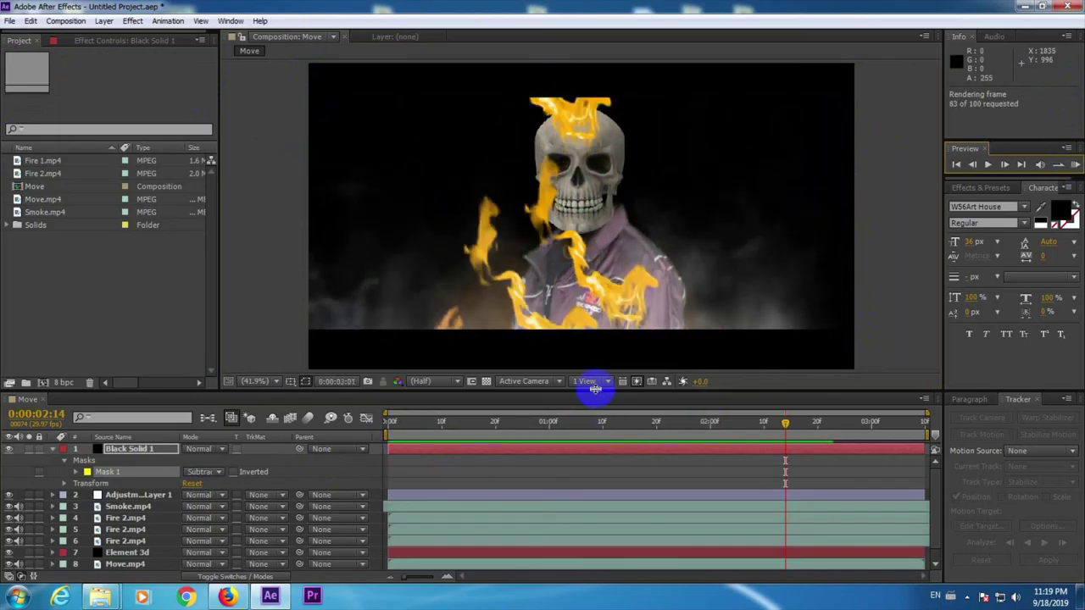
pyautogui.click(606, 469)
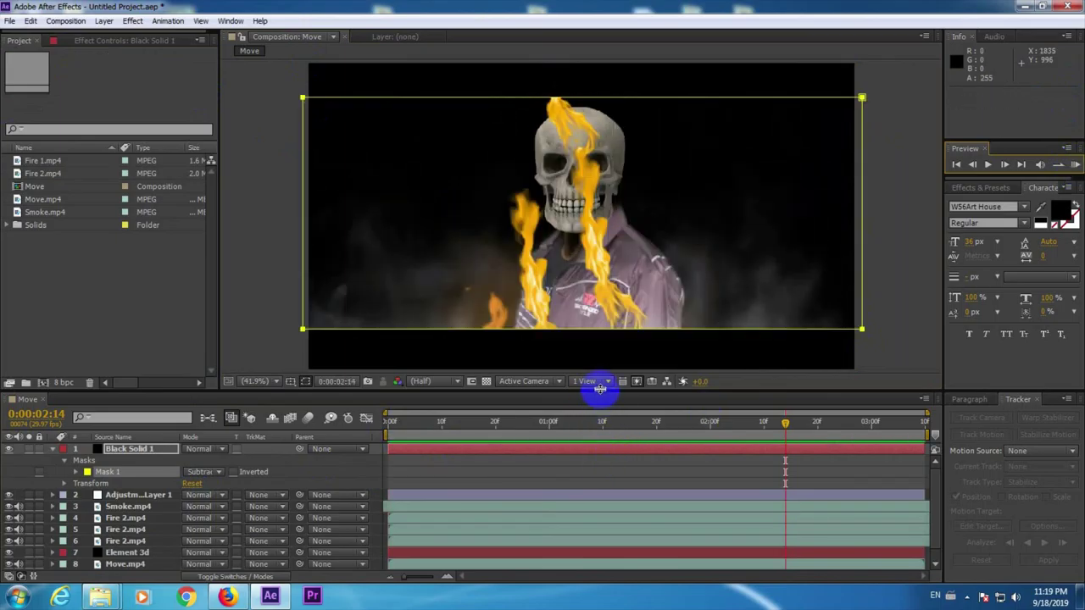
pyautogui.moveTo(599, 388); pyautogui.dragTo(605, 484)
pyautogui.click(1061, 168)
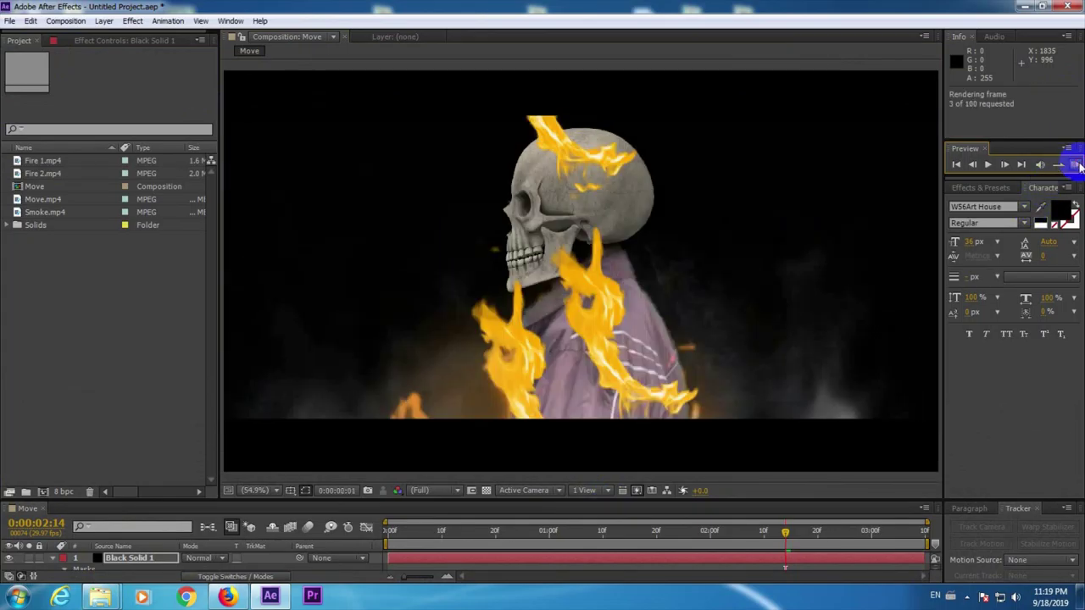
pyautogui.click(690, 560)
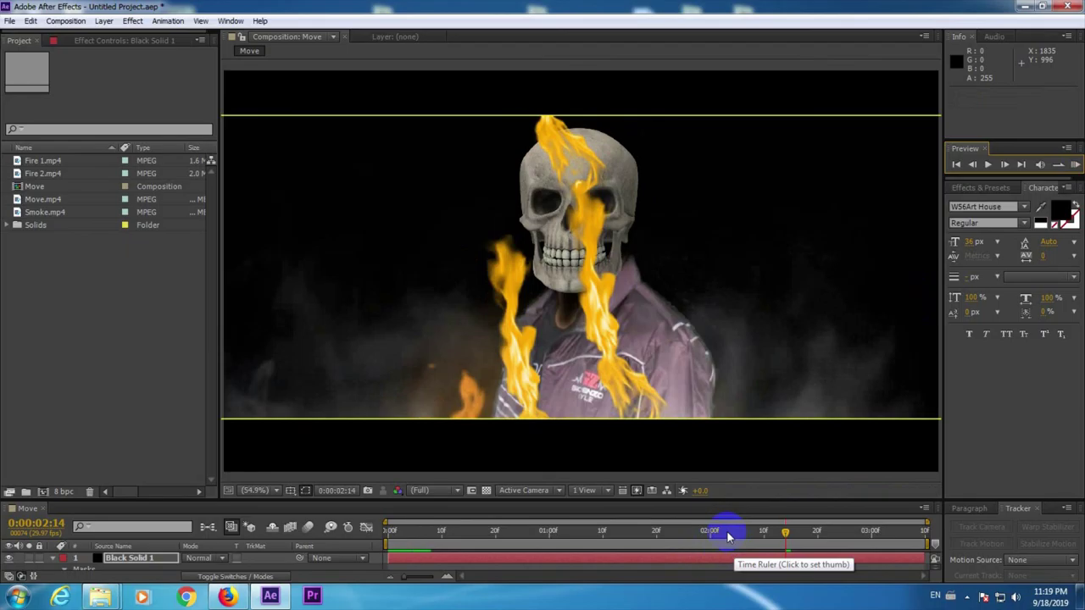
pyautogui.click(597, 560)
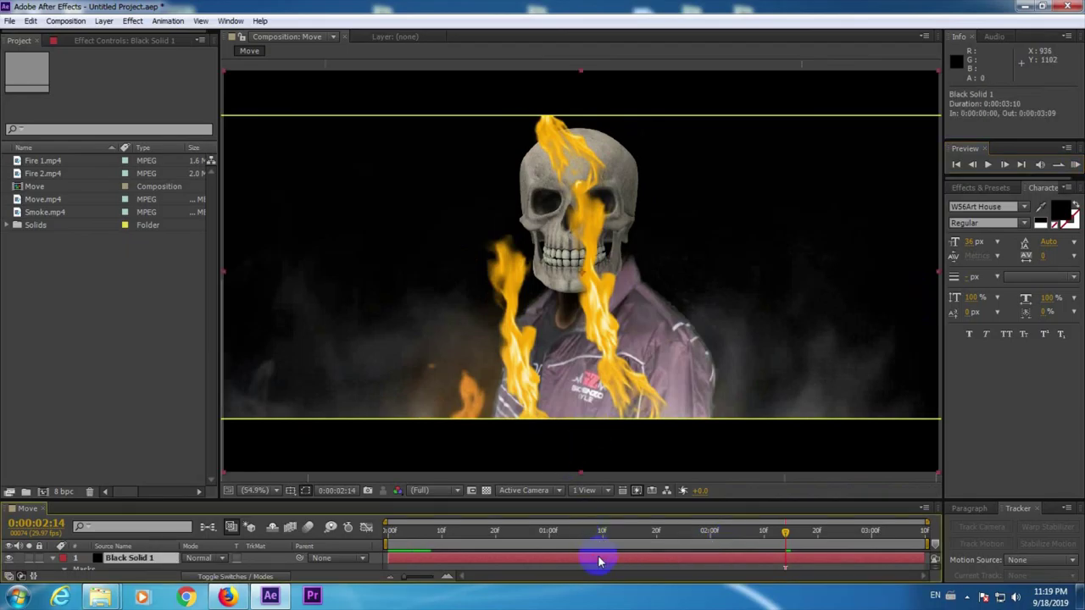